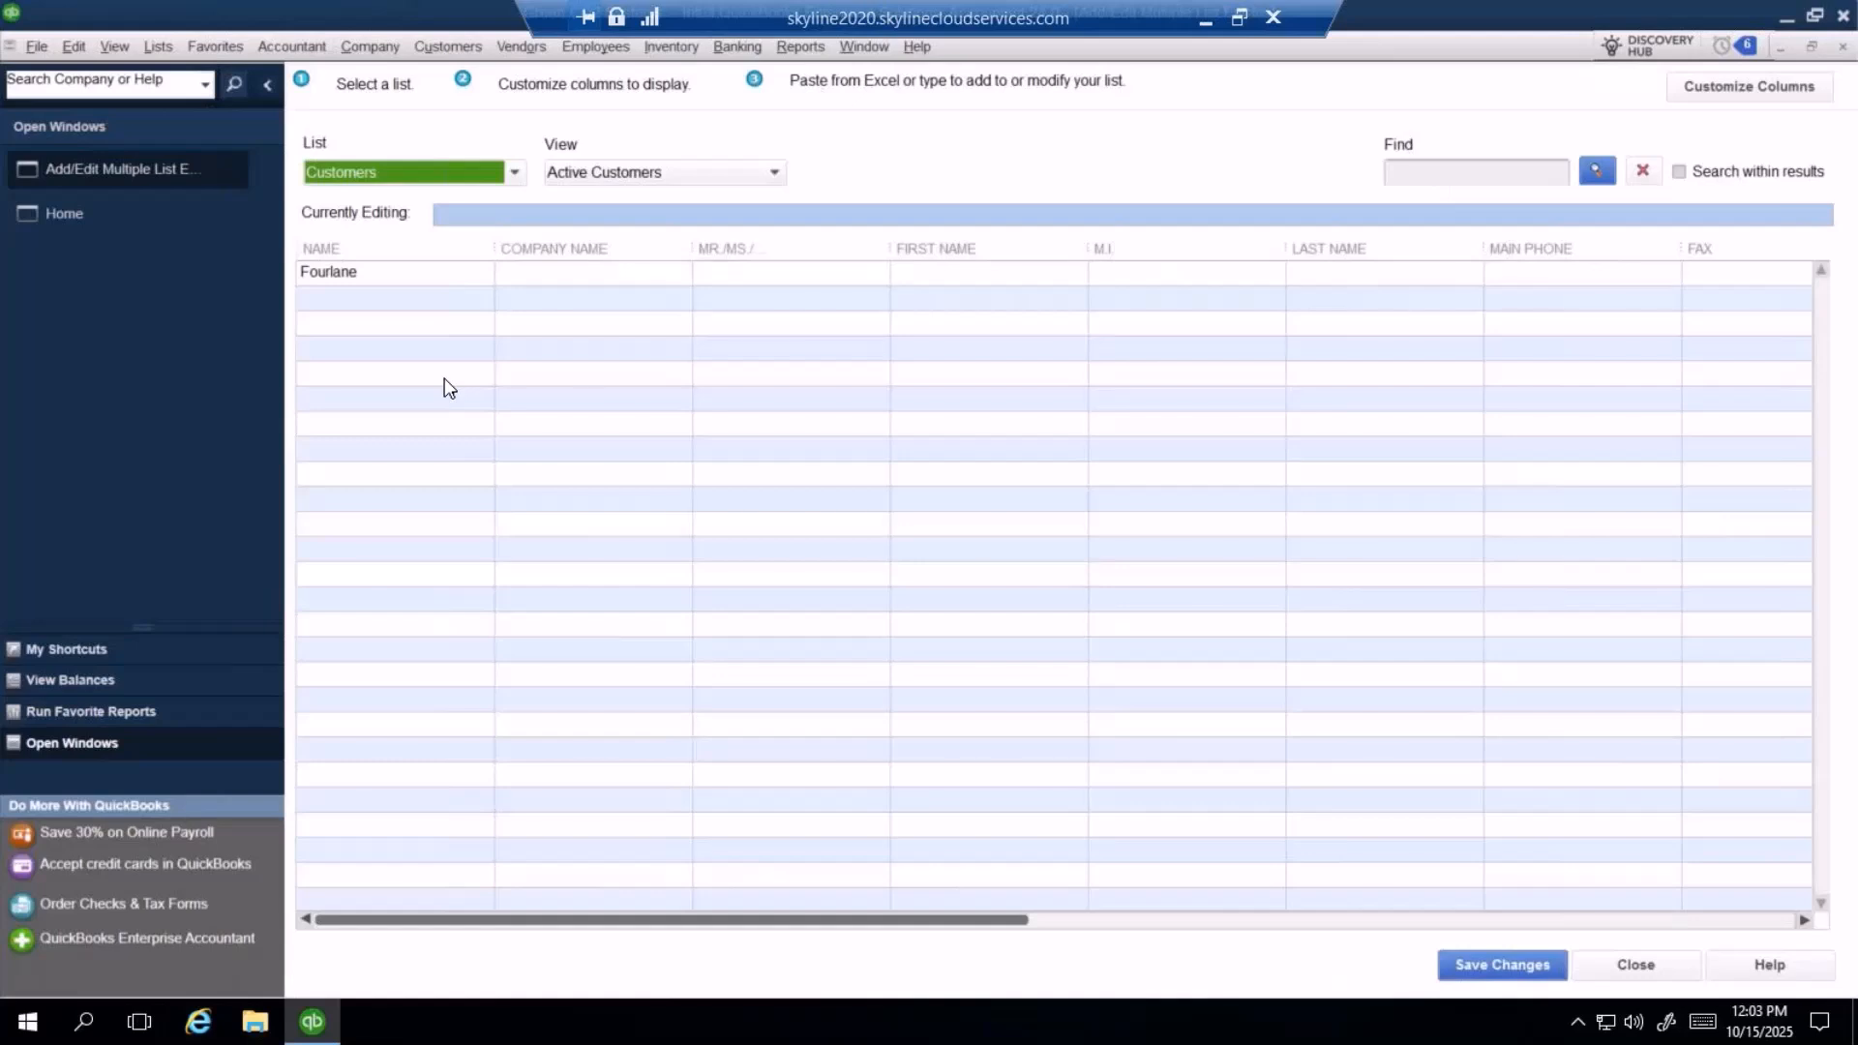
- Review the list types, customer view filters and column choices offered for adding or editing multiple list entries
{"action": "left_click", "coordinate": [514, 174]}
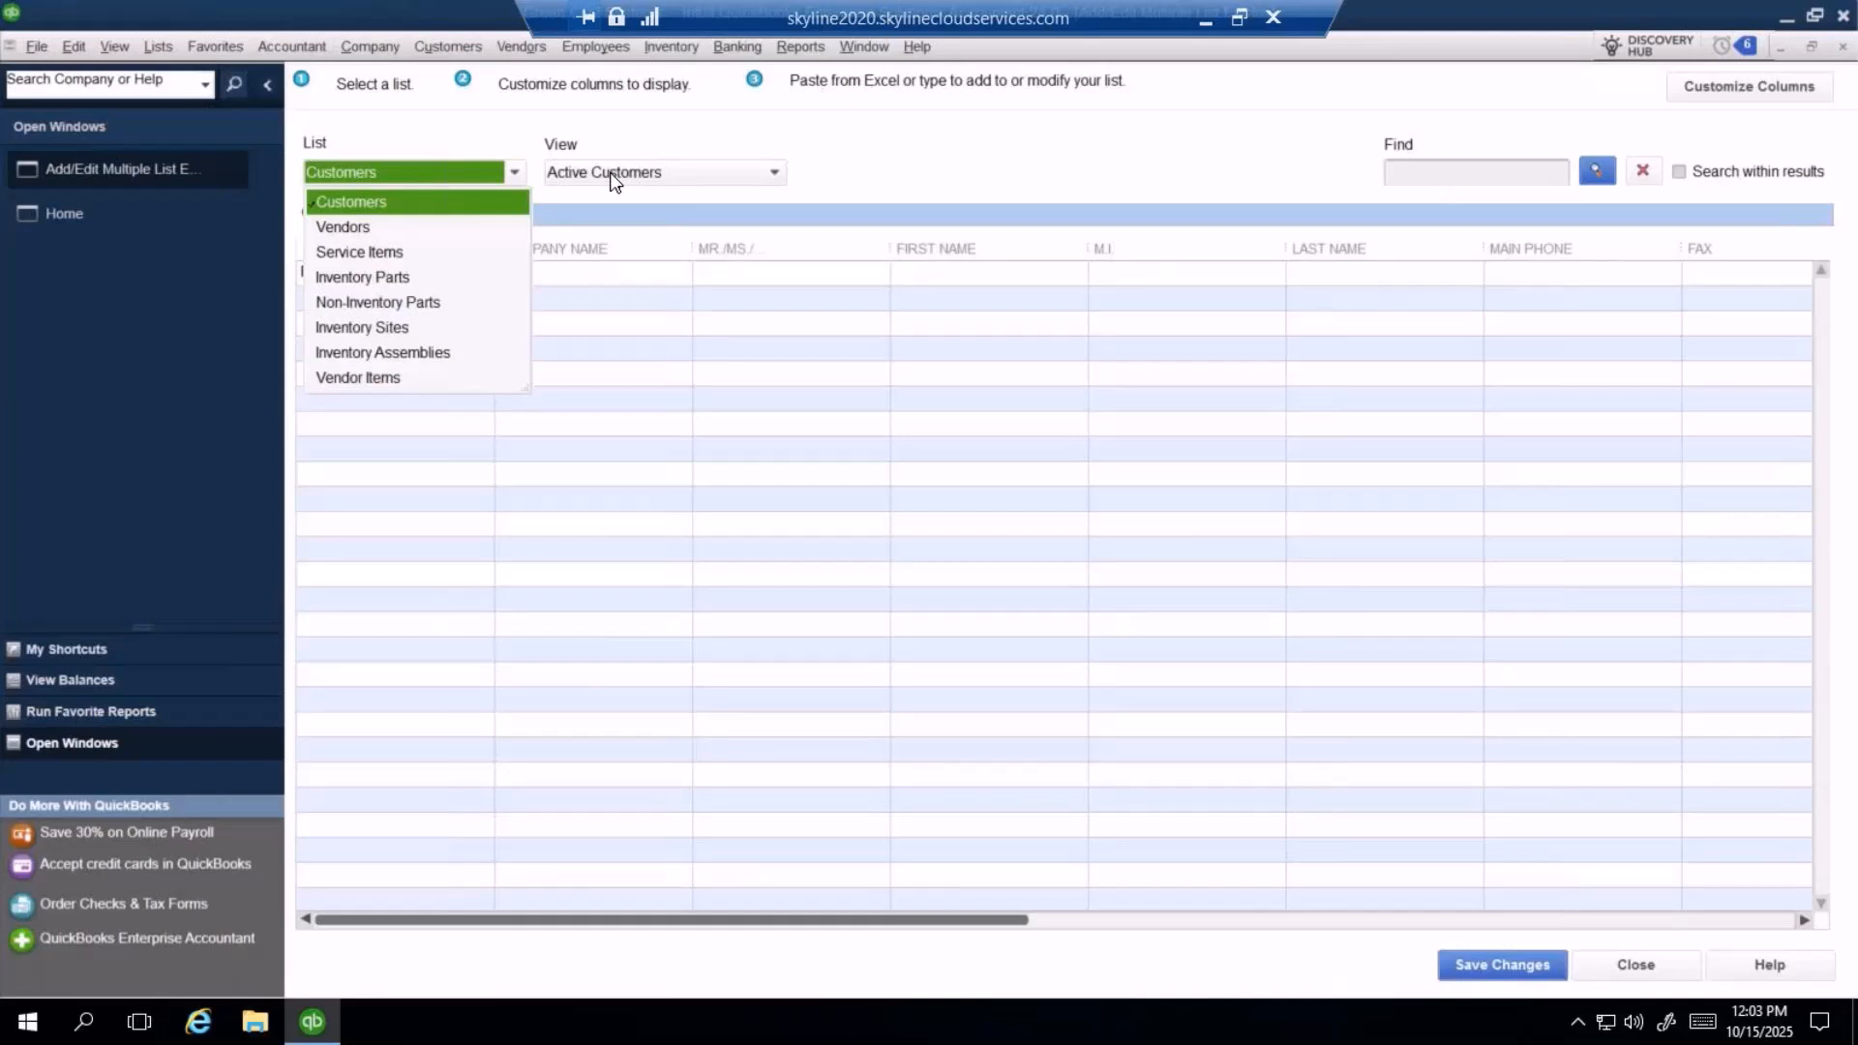
{"action": "left_click", "coordinate": [700, 116]}
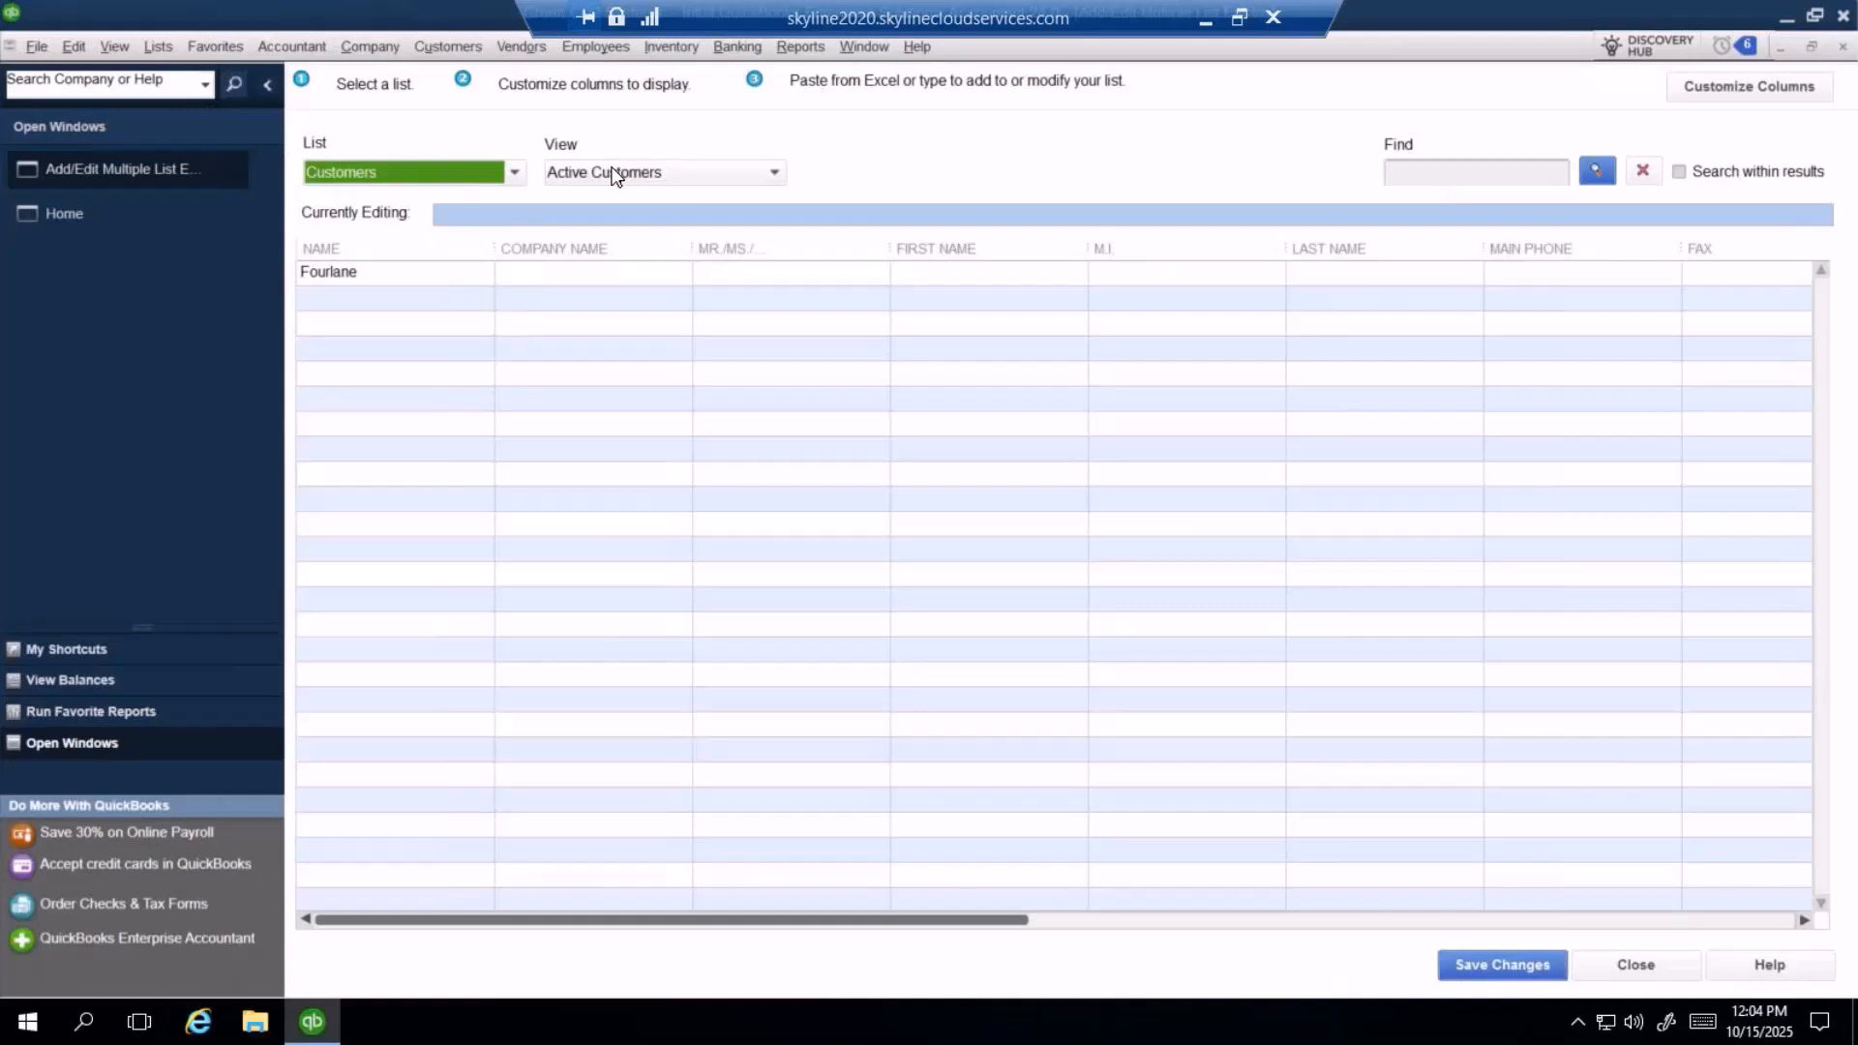
{"action": "left_click", "coordinate": [612, 174]}
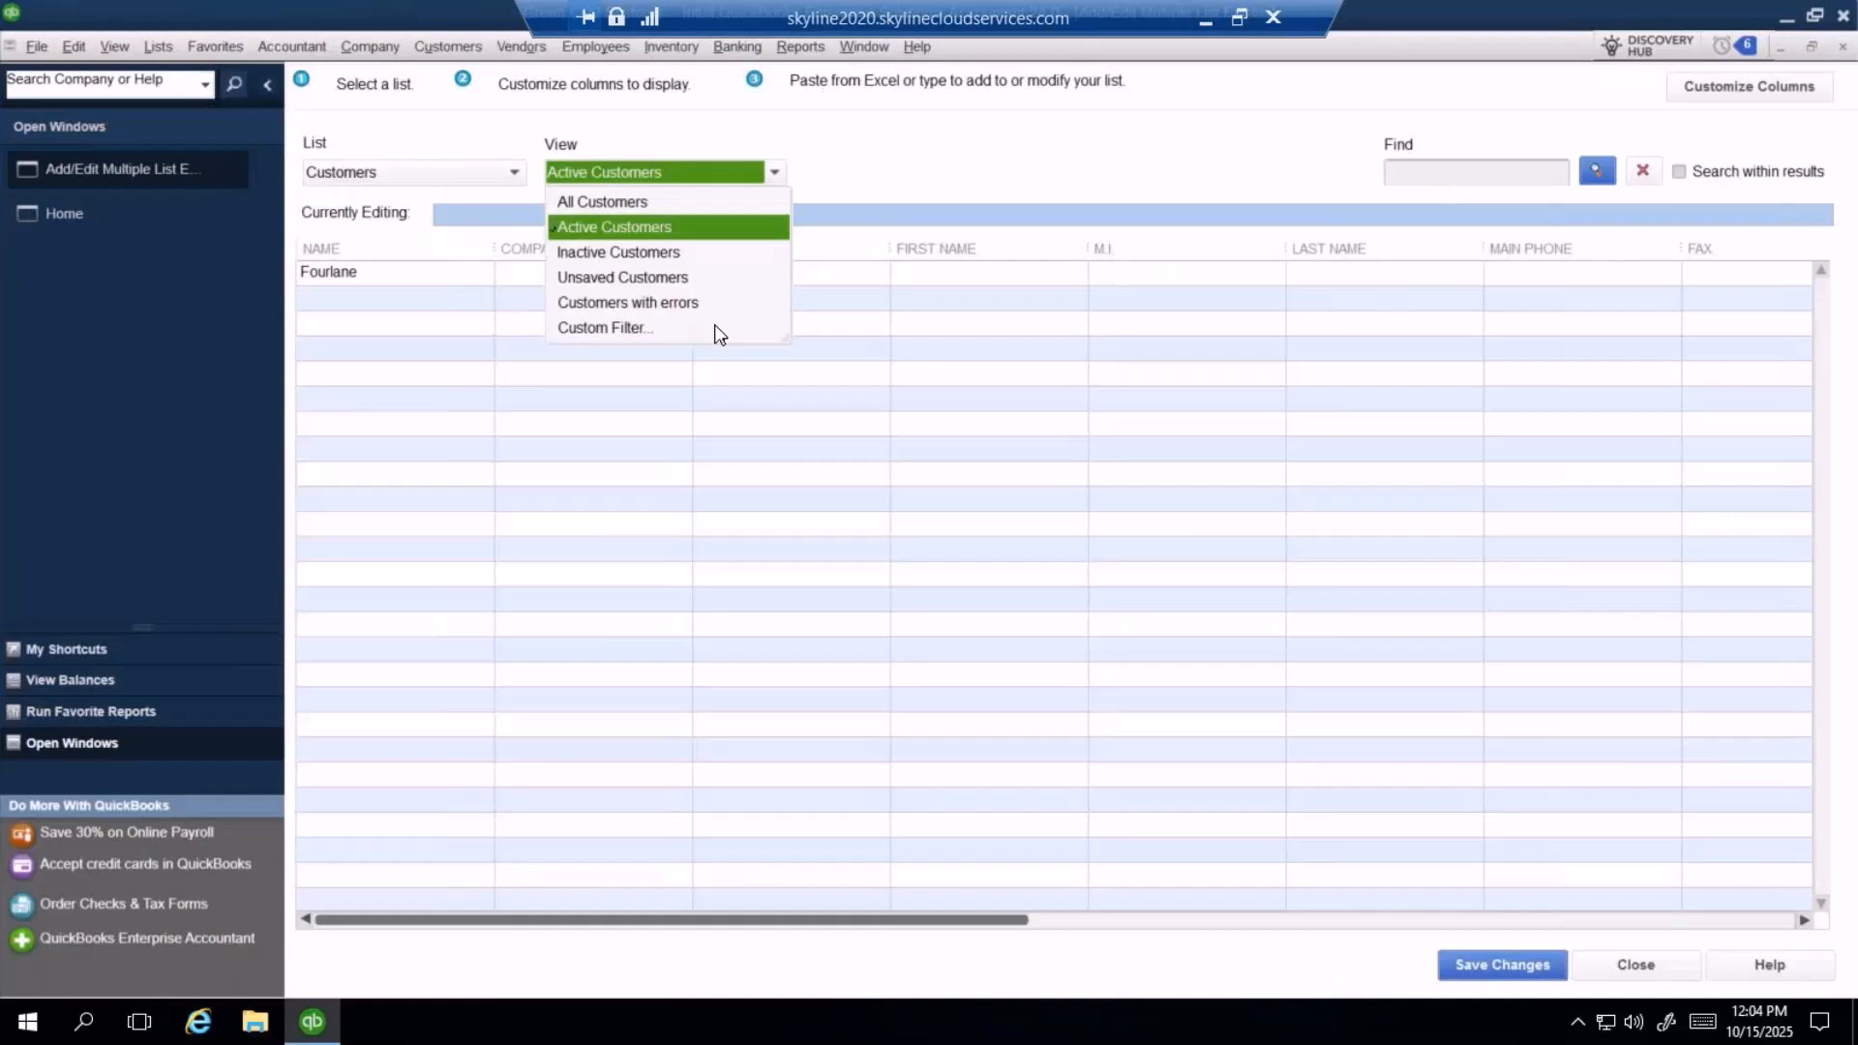
{"action": "left_click", "coordinate": [1200, 151]}
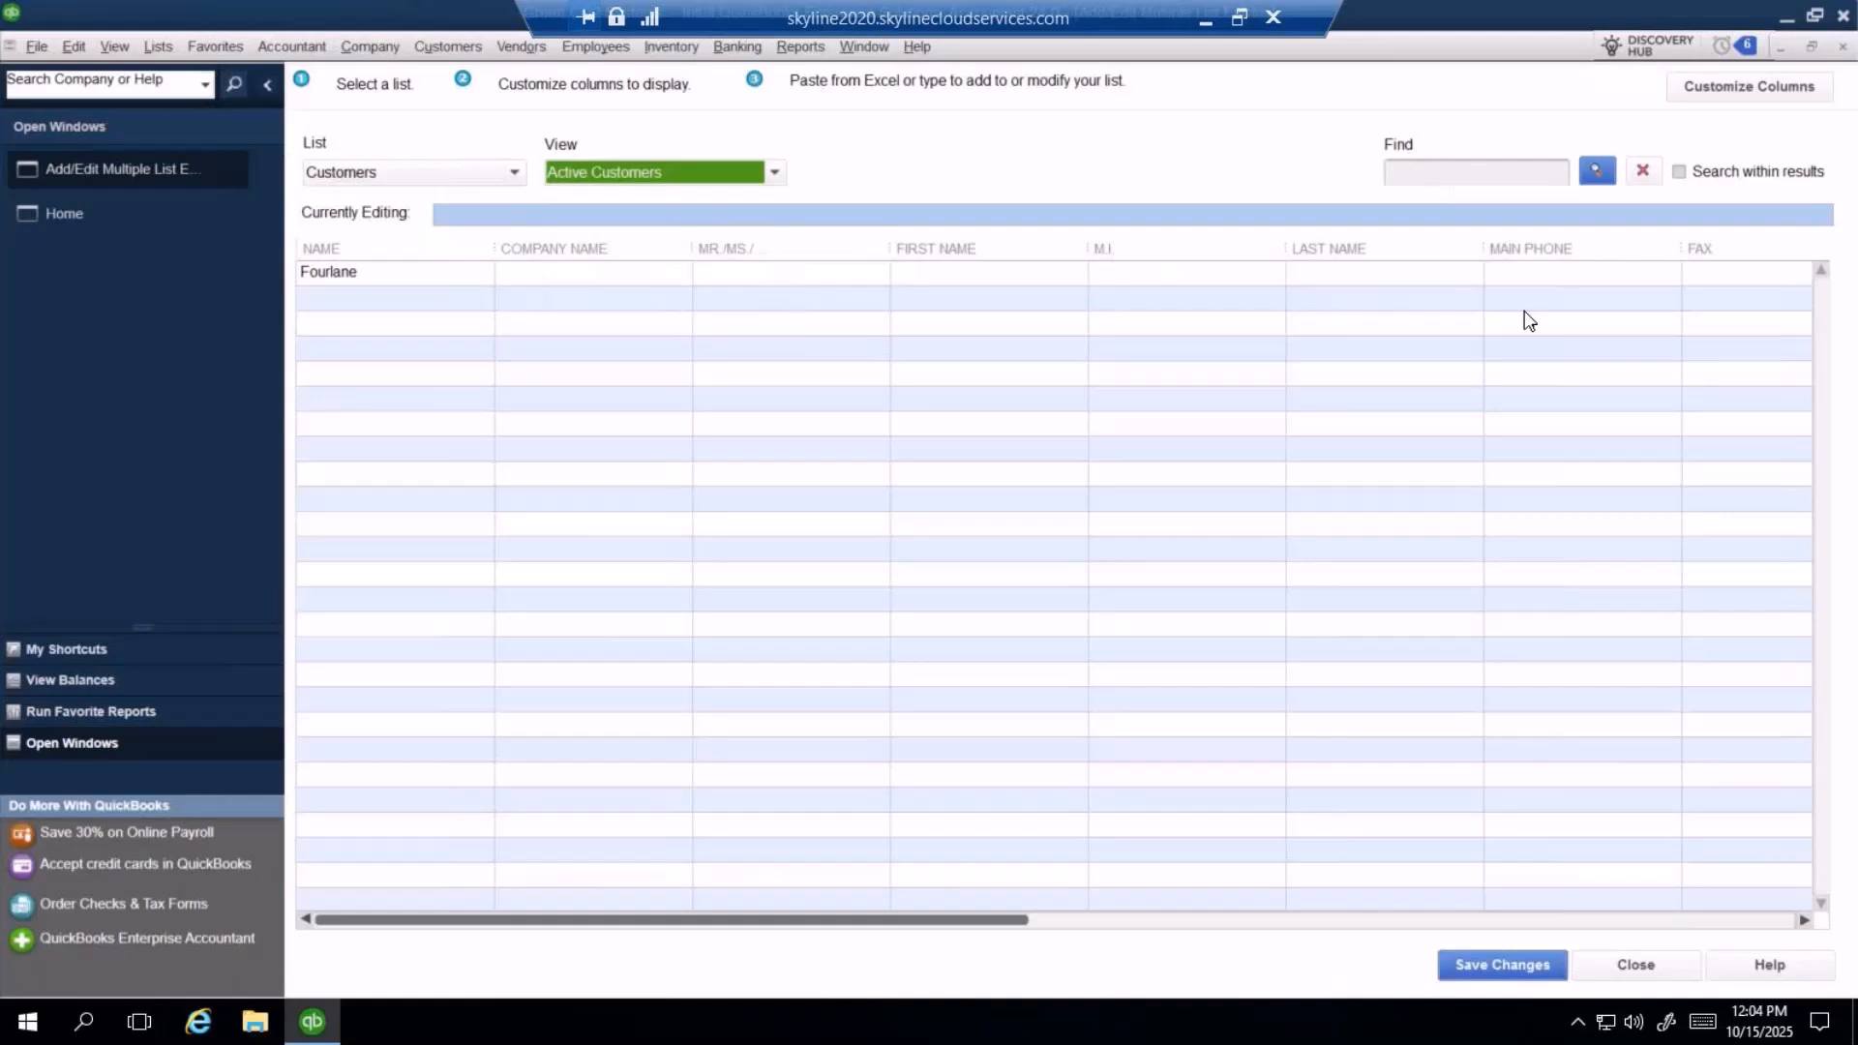
{"action": "left_click", "coordinate": [1735, 91]}
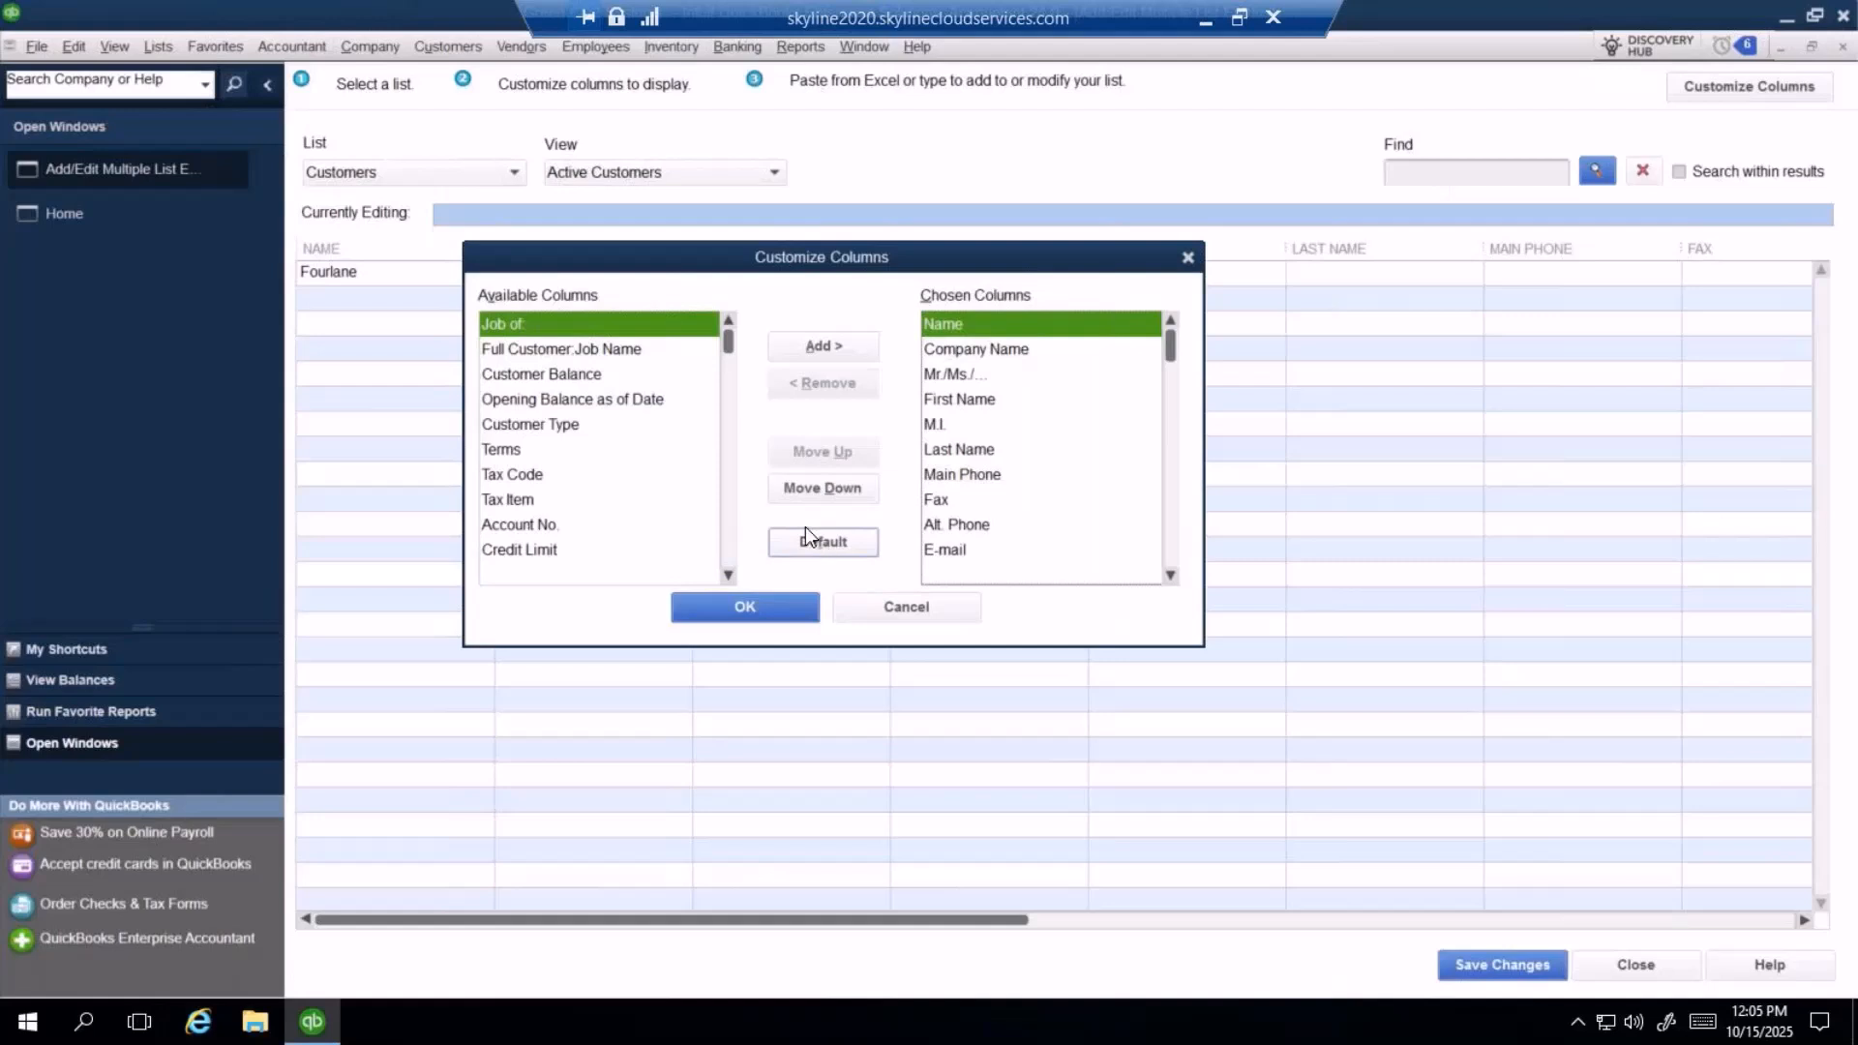
{"action": "left_click", "coordinate": [787, 609]}
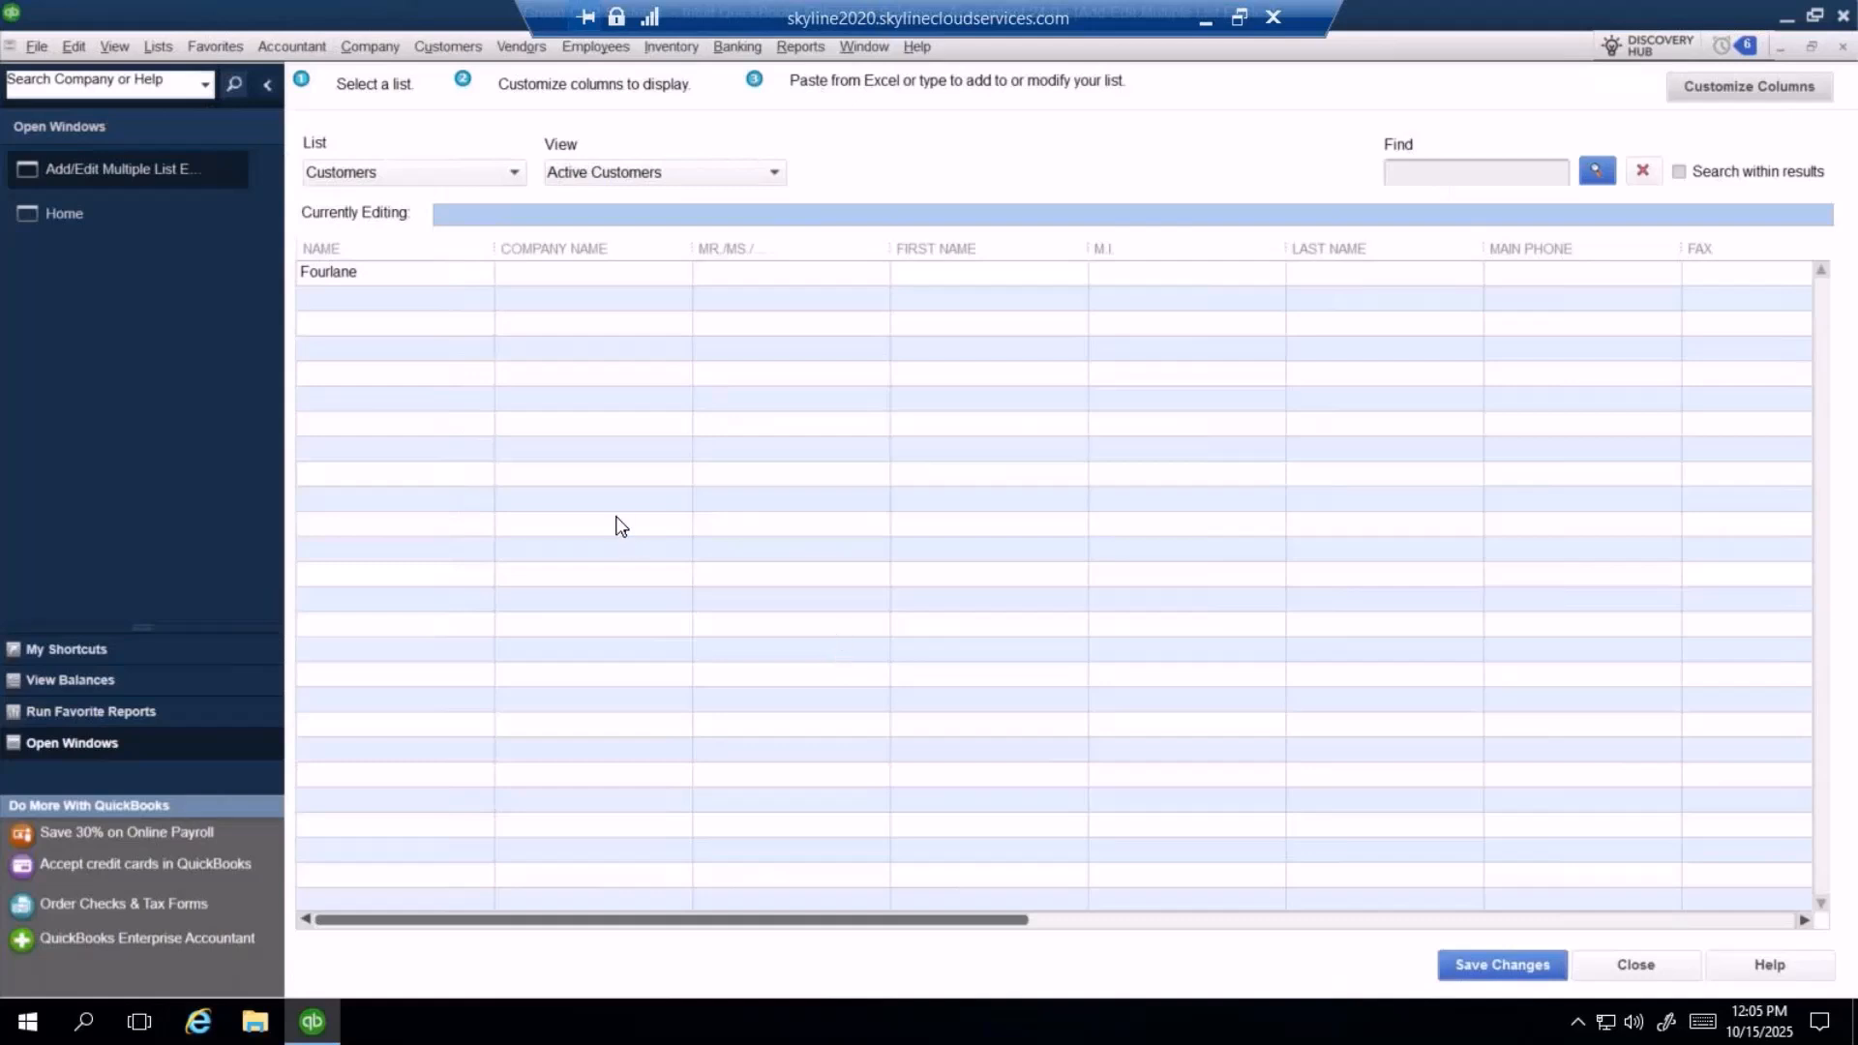
- Switch the multiple list entries grid from customers to the Inventory Parts list
{"action": "left_click", "coordinate": [448, 182]}
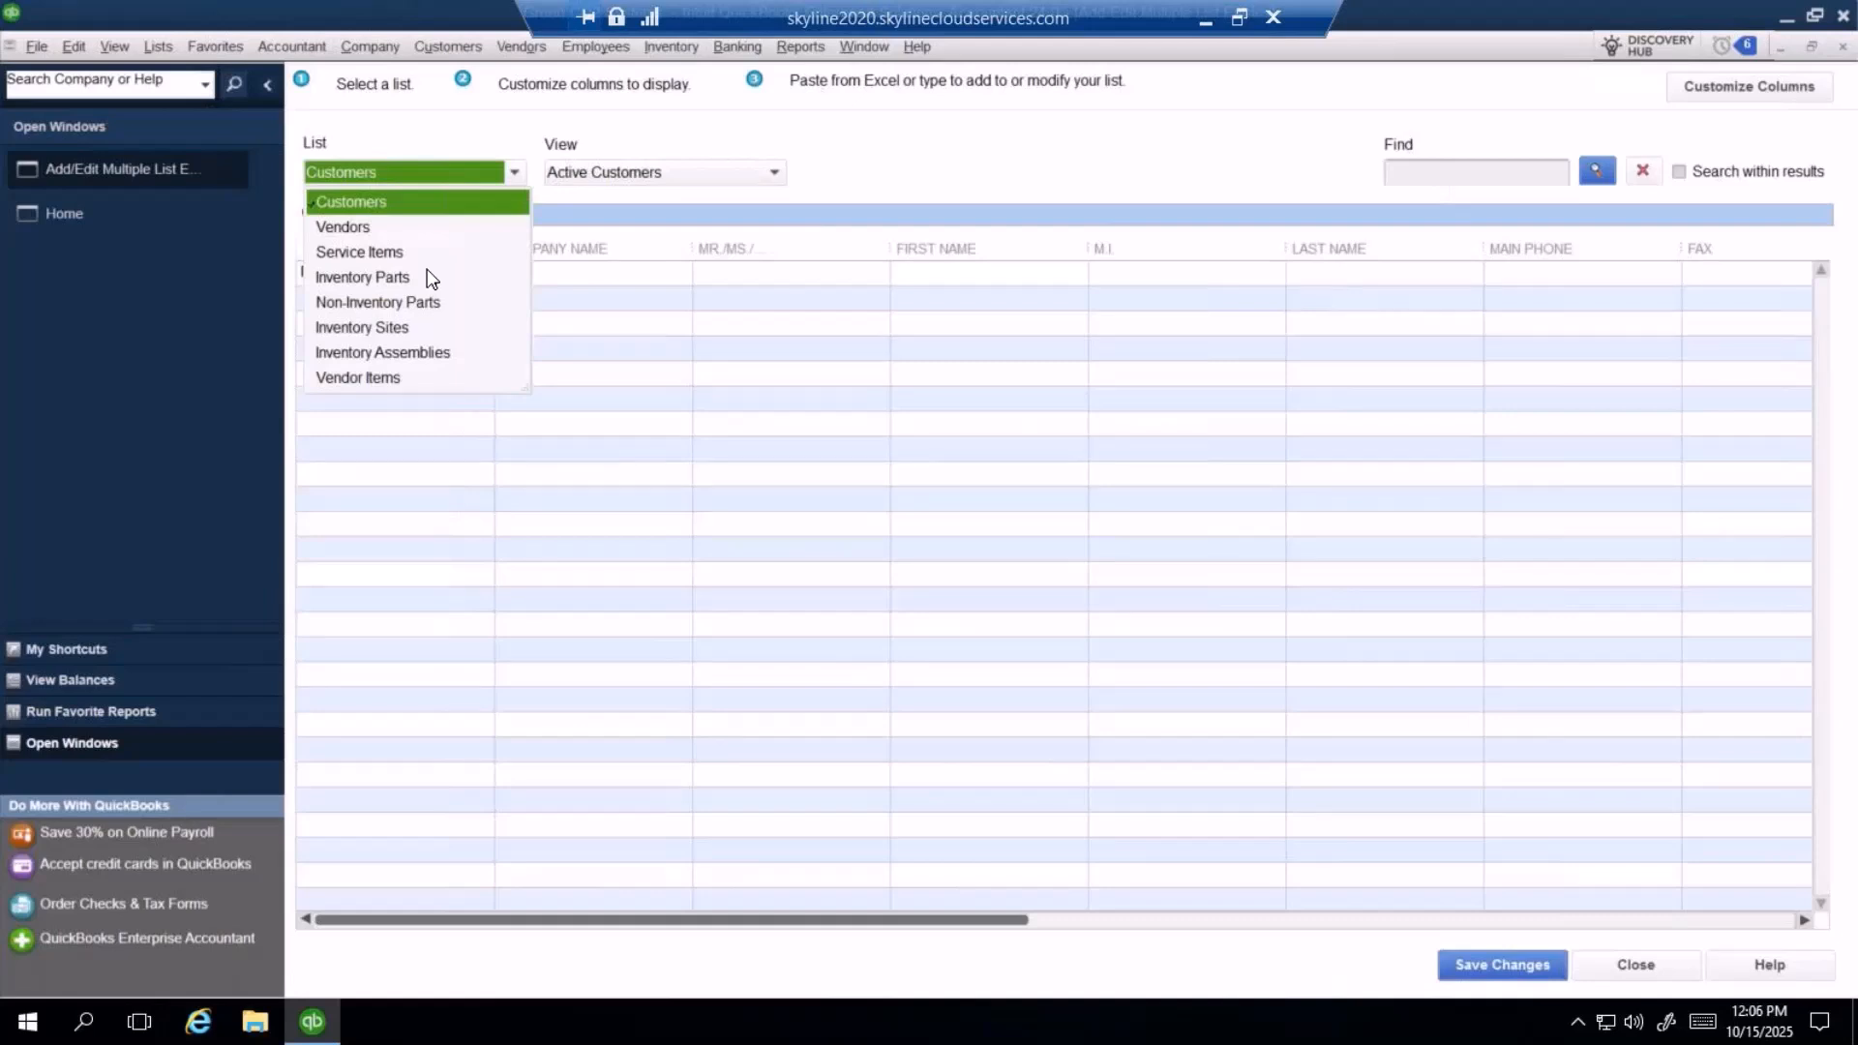
{"action": "left_click", "coordinate": [371, 279]}
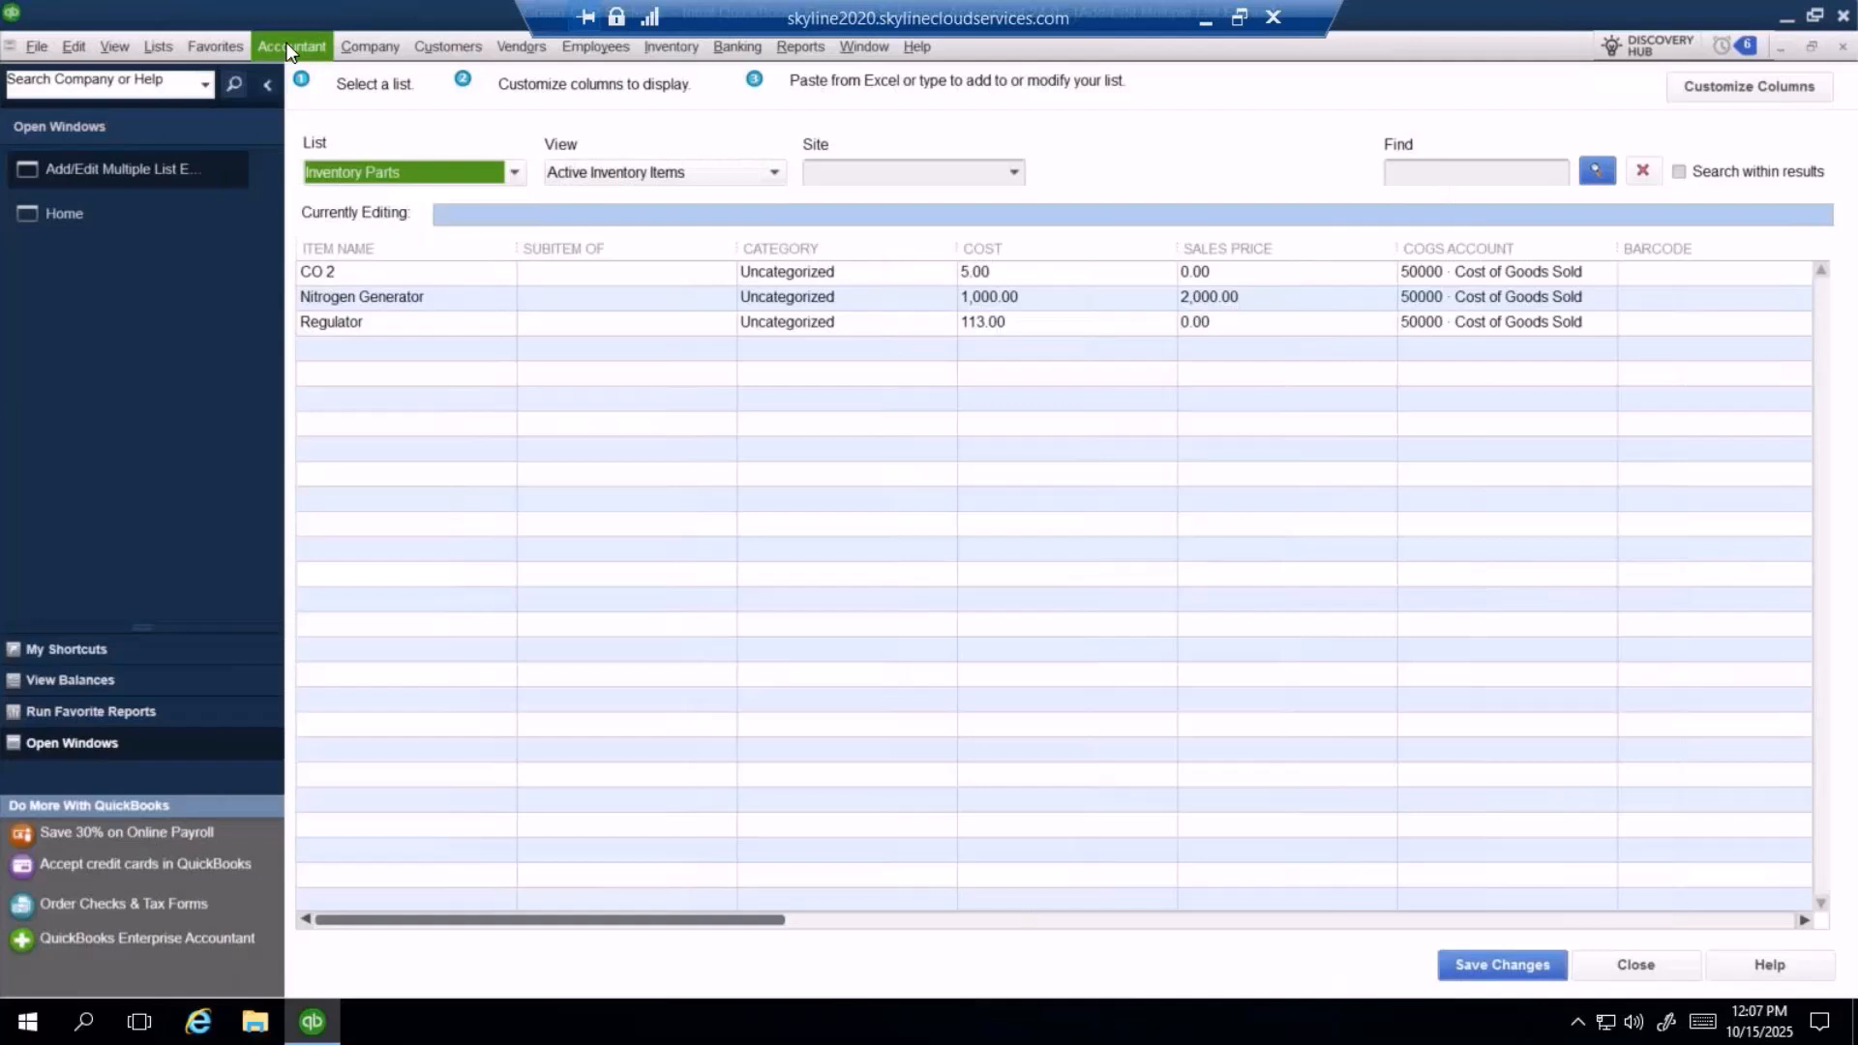
{"action": "left_click", "coordinate": [383, 48]}
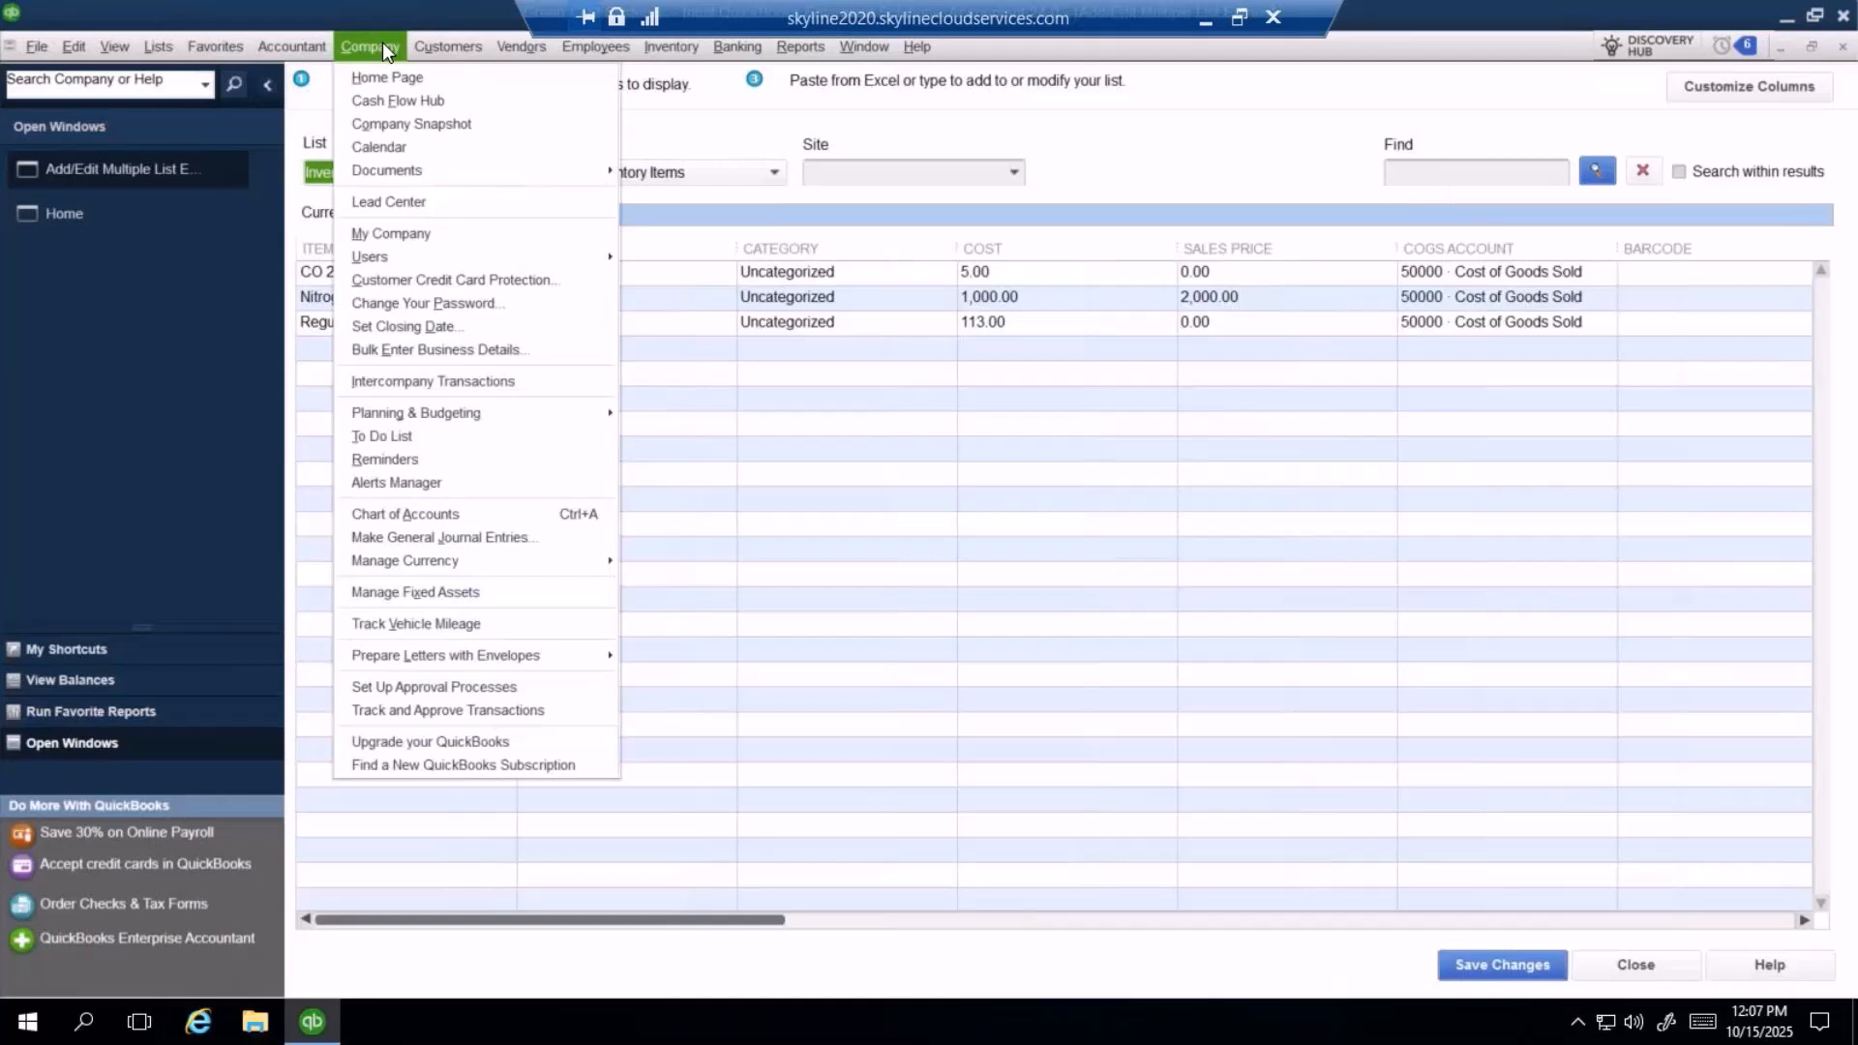
{"action": "mouse_move", "coordinate": [438, 561]}
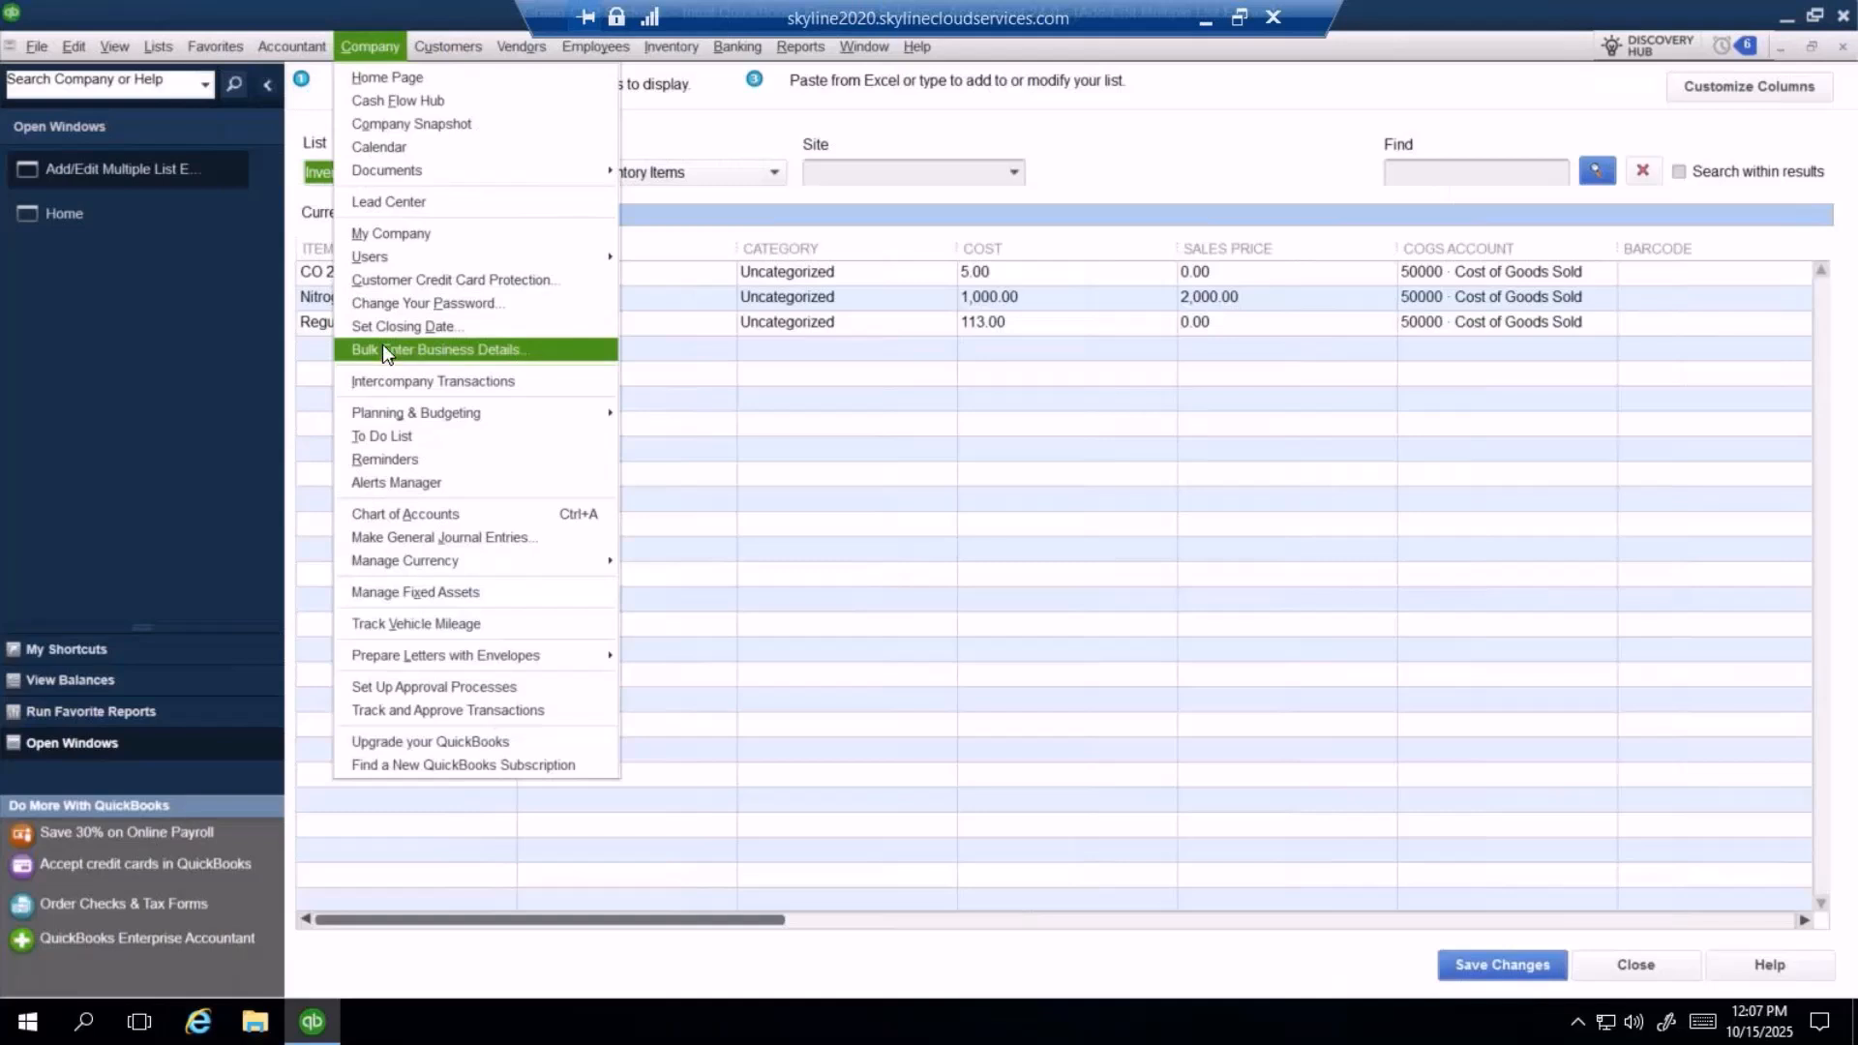
{"action": "left_click", "coordinate": [295, 525]}
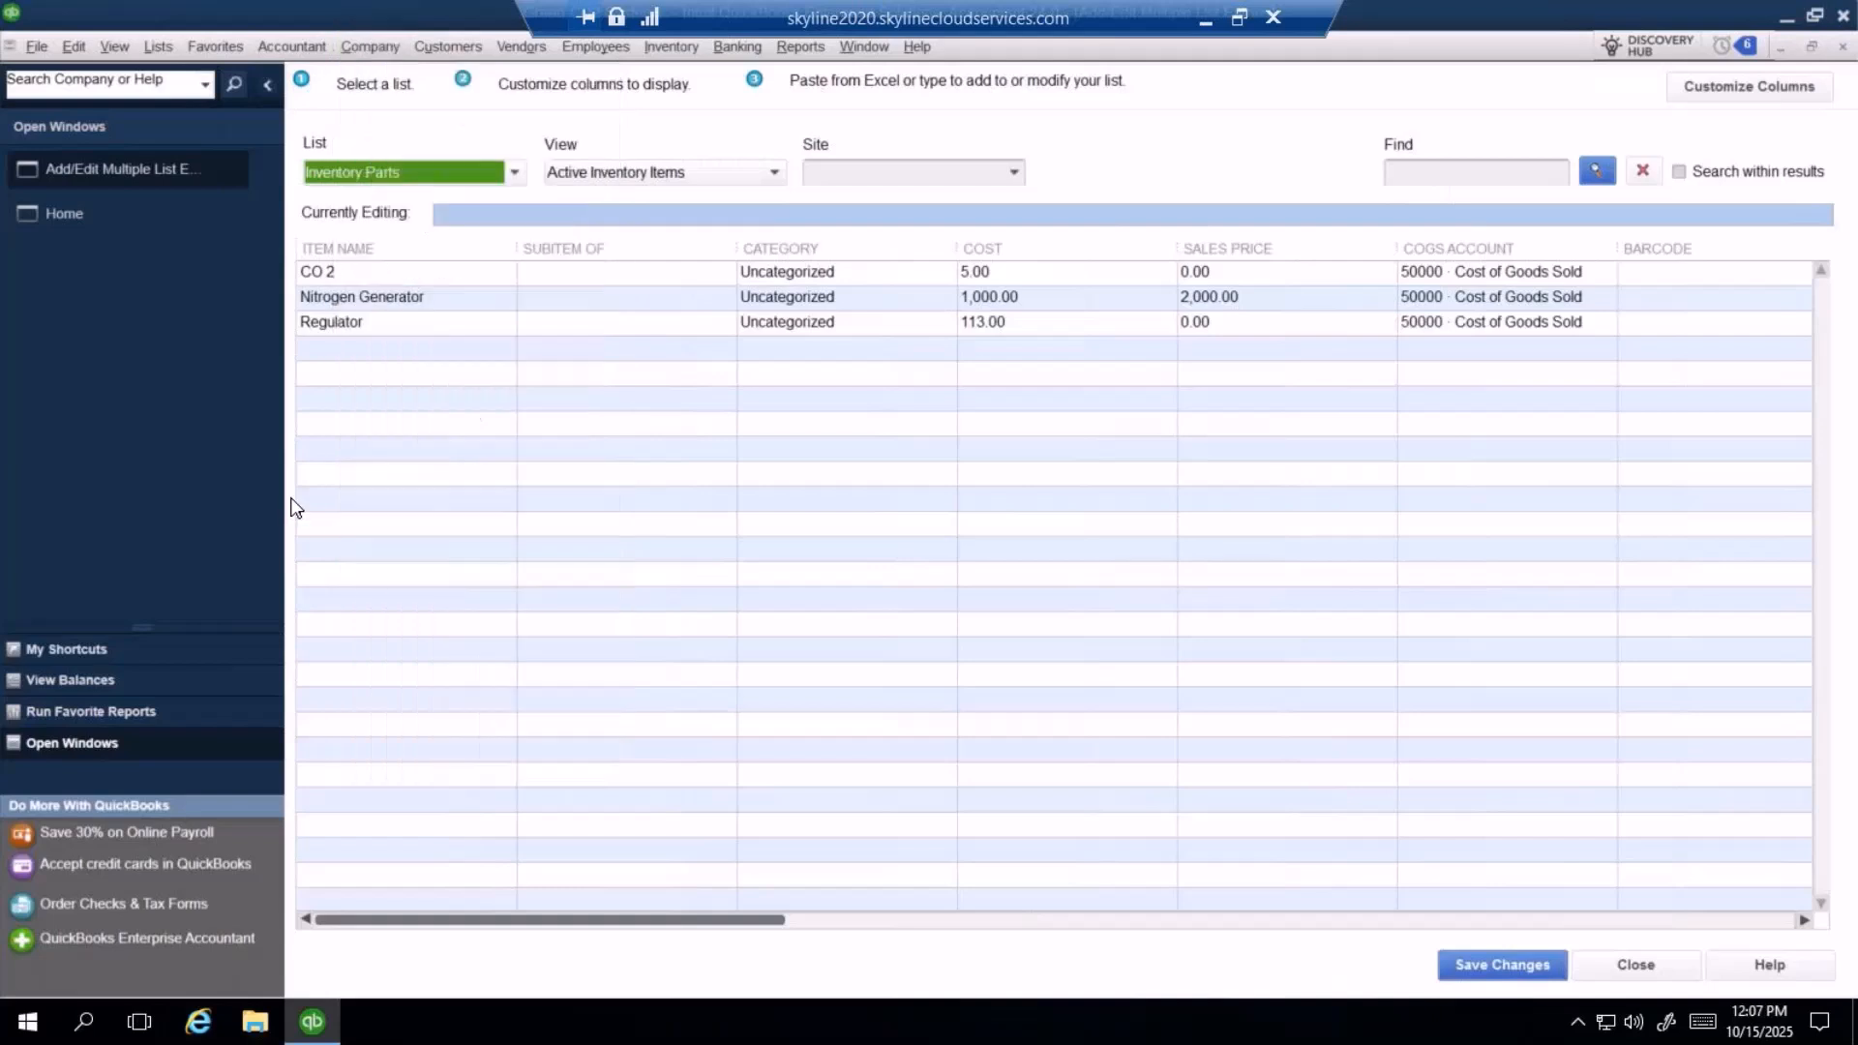
- Open the Batch Enter Transactions window from the accountant tools
{"action": "left_click", "coordinate": [282, 44]}
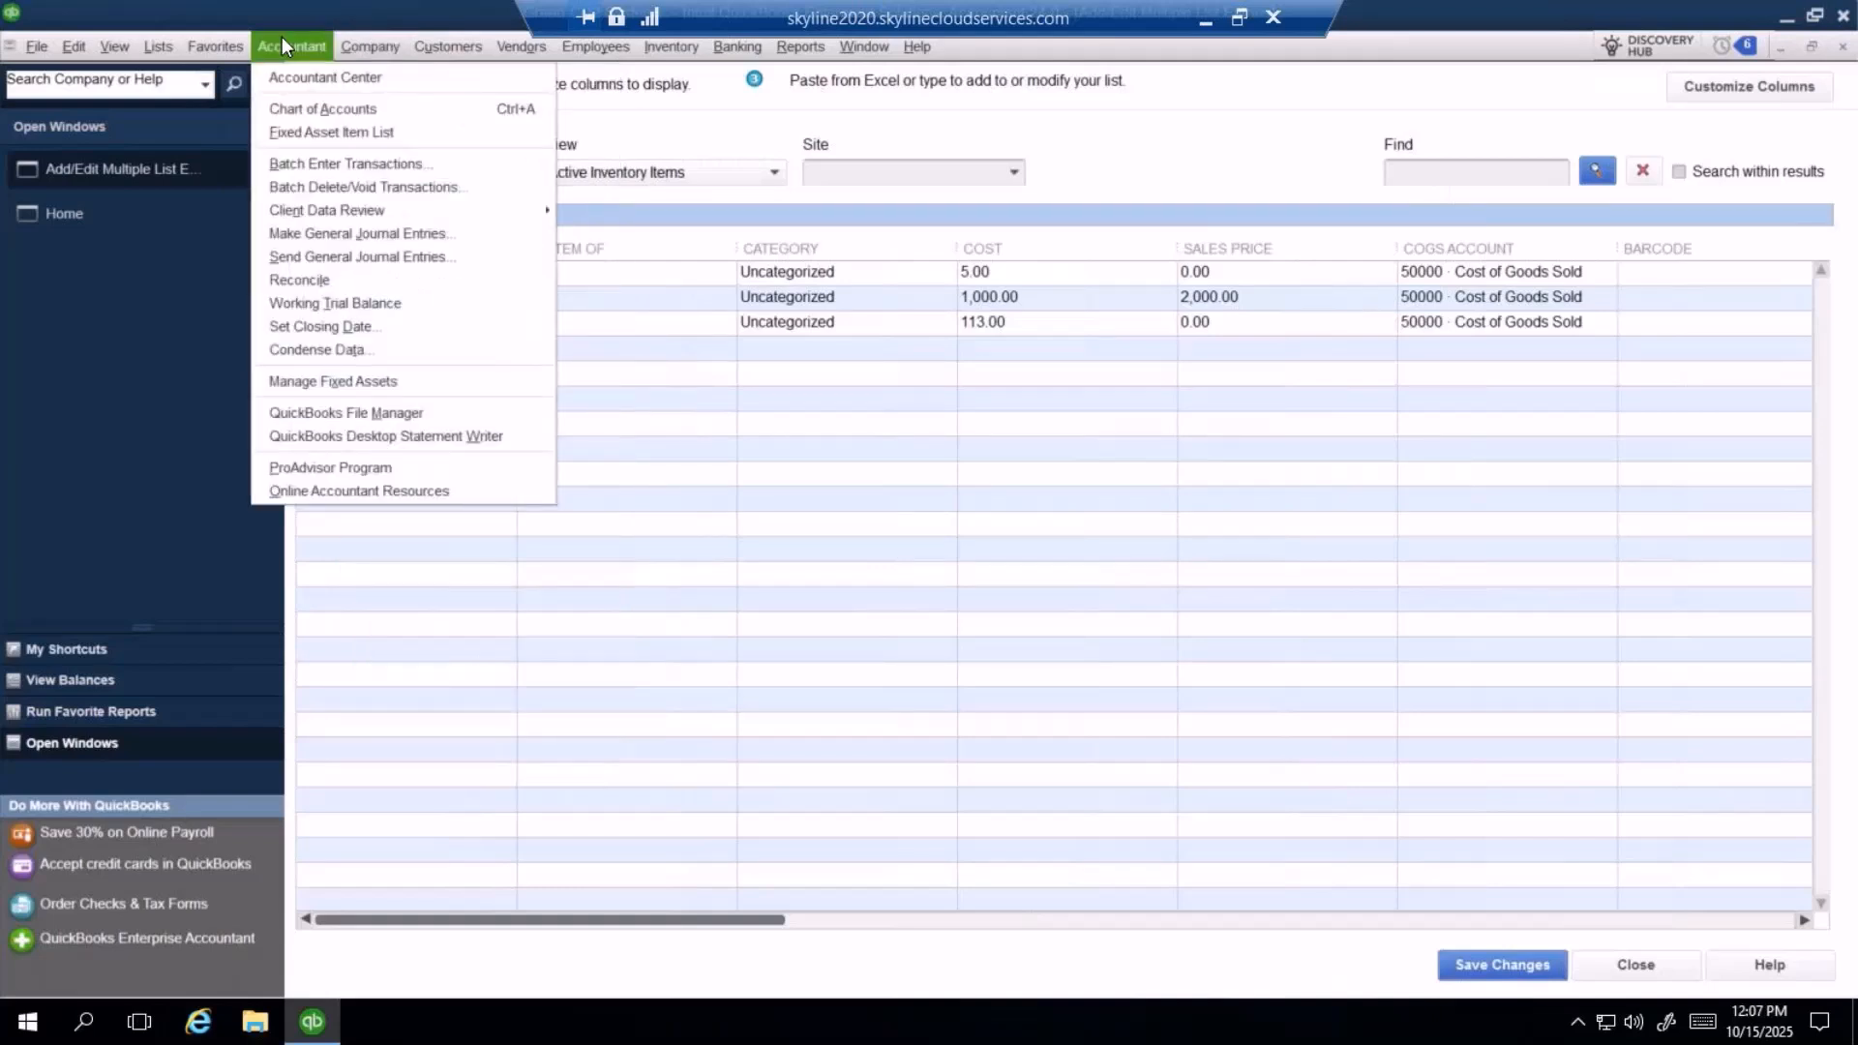
{"action": "left_click", "coordinate": [311, 160]}
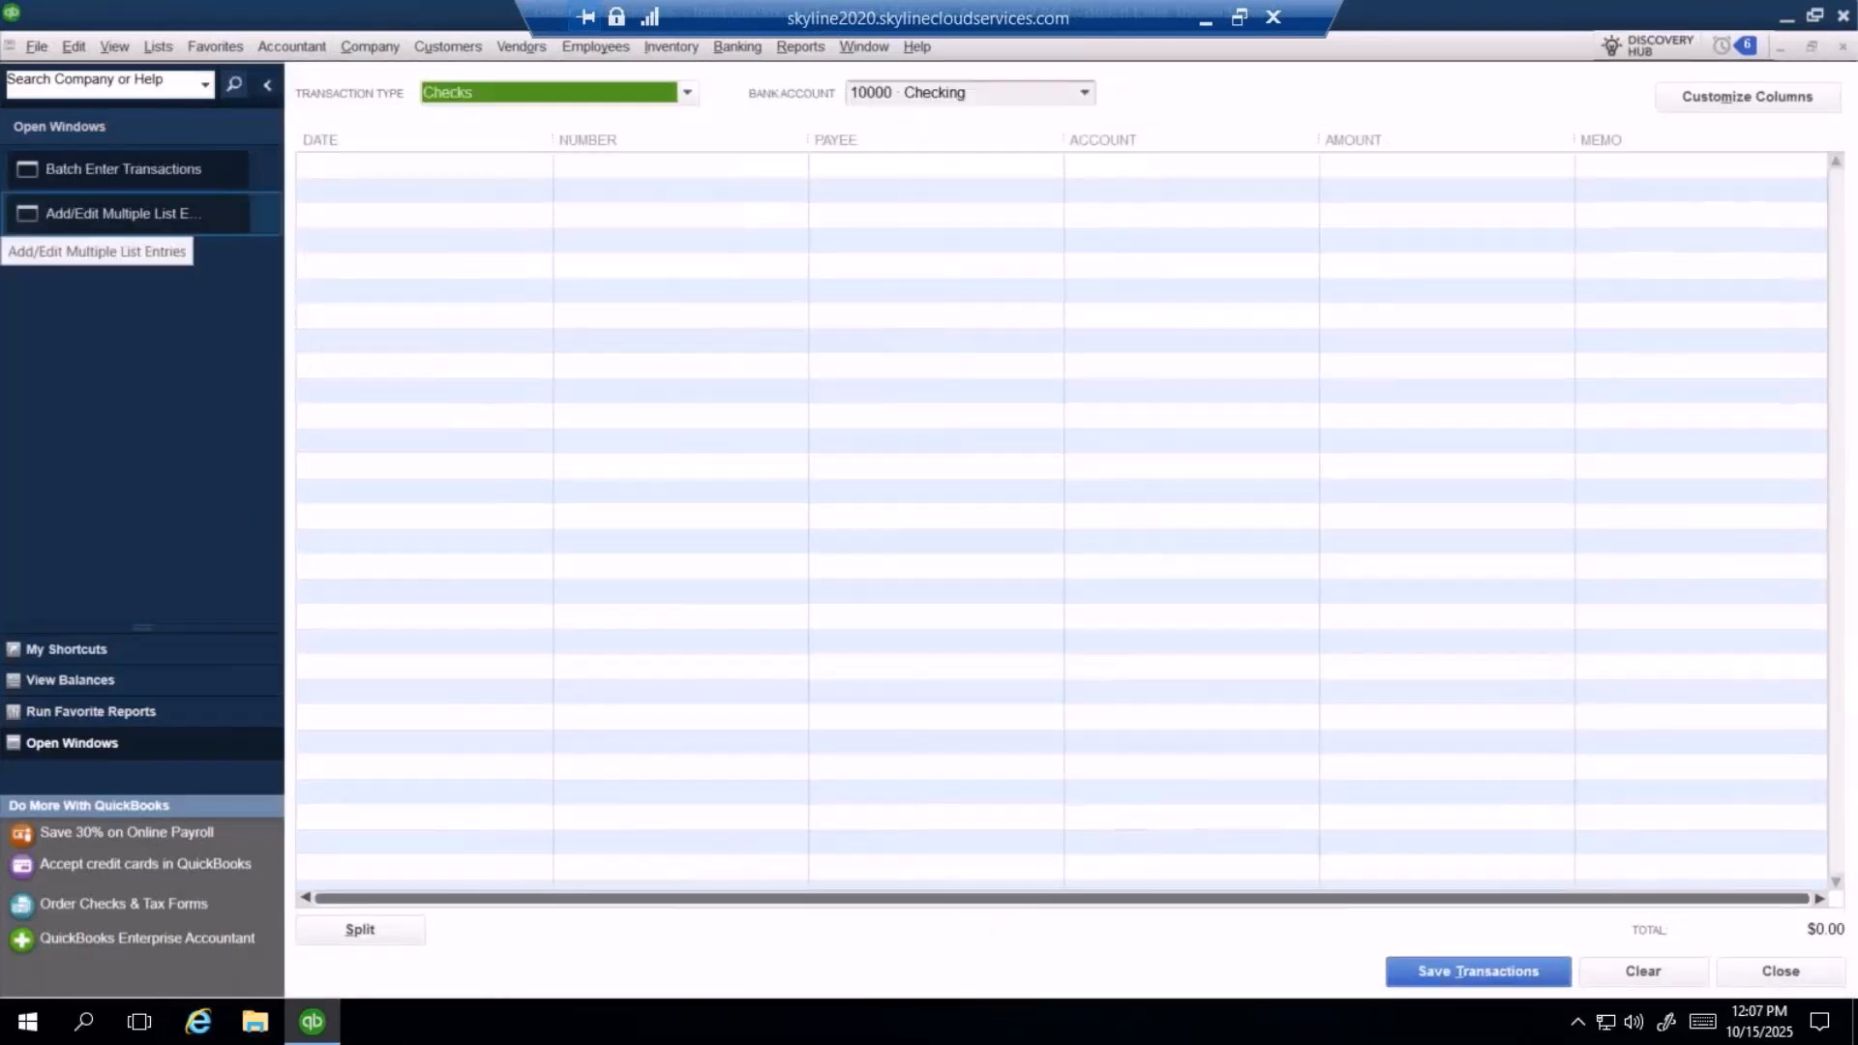
{"action": "key", "text": "alt+Tab"}
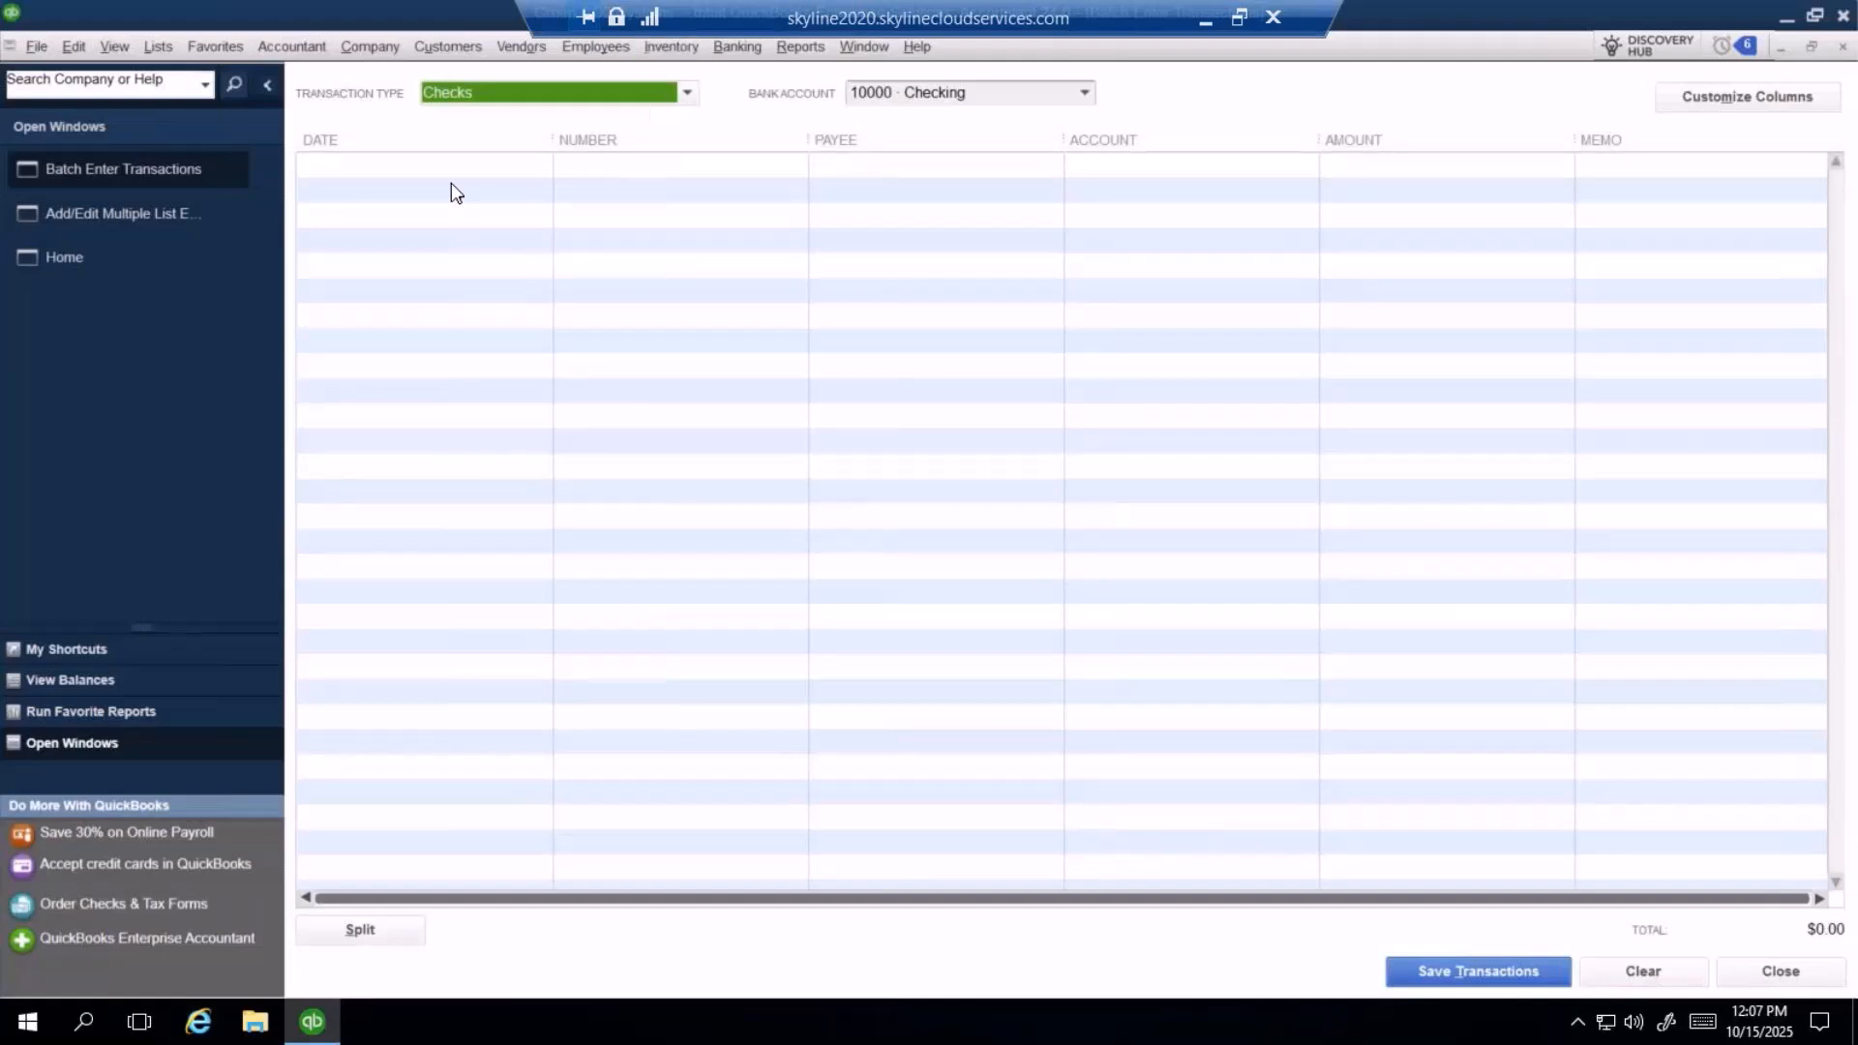
- Review the transaction types and bank accounts that can be chosen for batch entry
{"action": "left_click", "coordinate": [687, 94]}
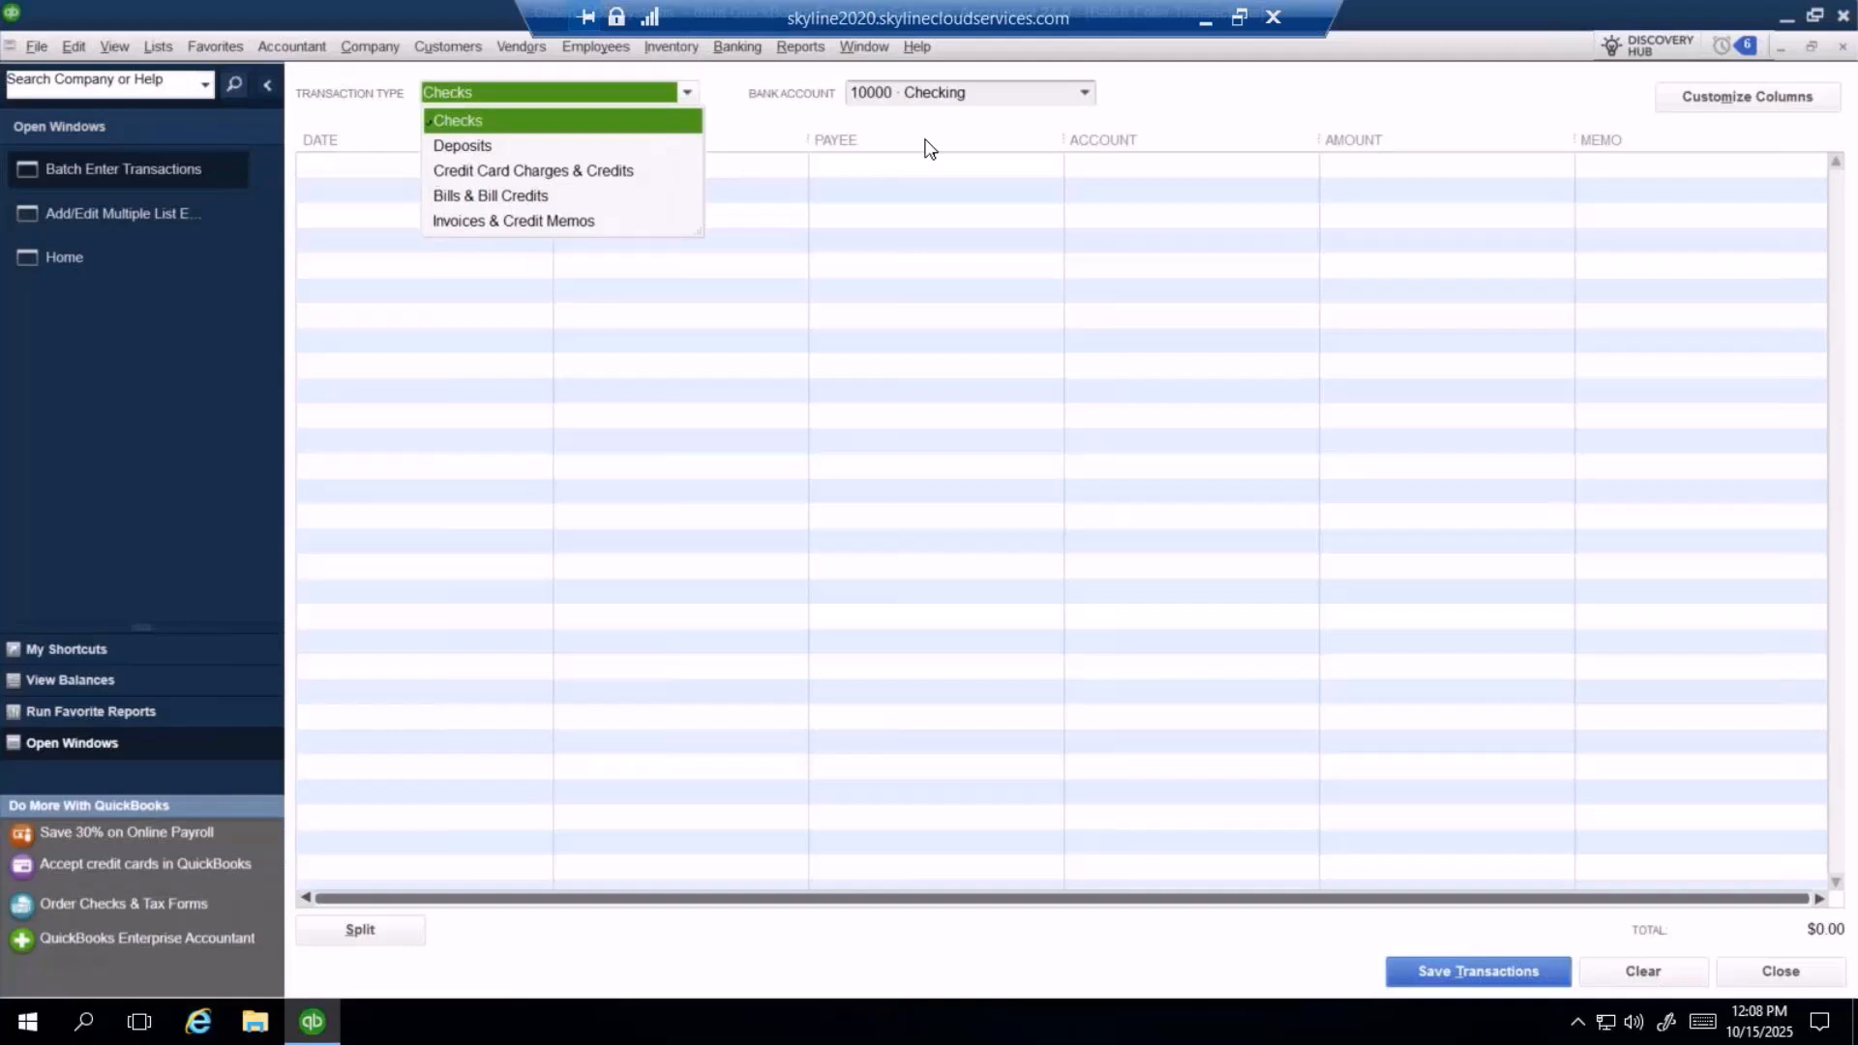
{"action": "left_click", "coordinate": [1088, 93]}
{"action": "left_click", "coordinate": [1086, 93]}
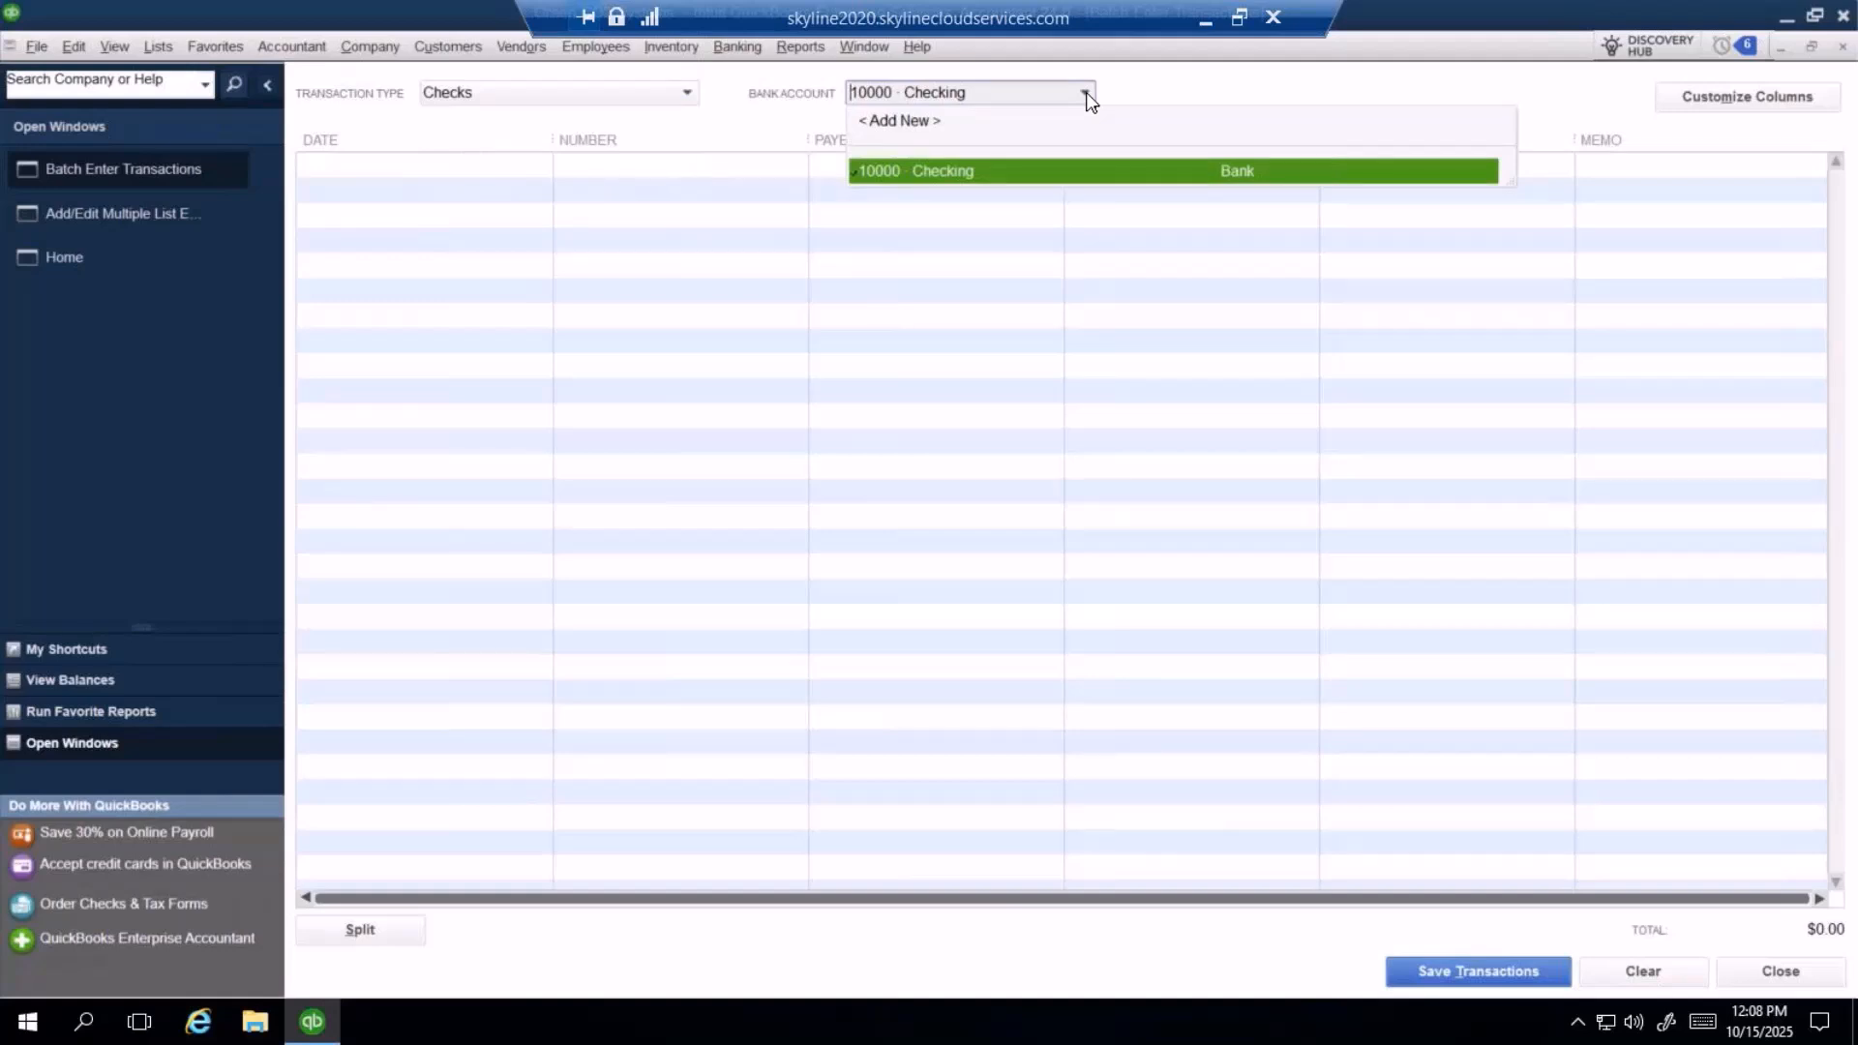
{"action": "left_click", "coordinate": [1264, 85]}
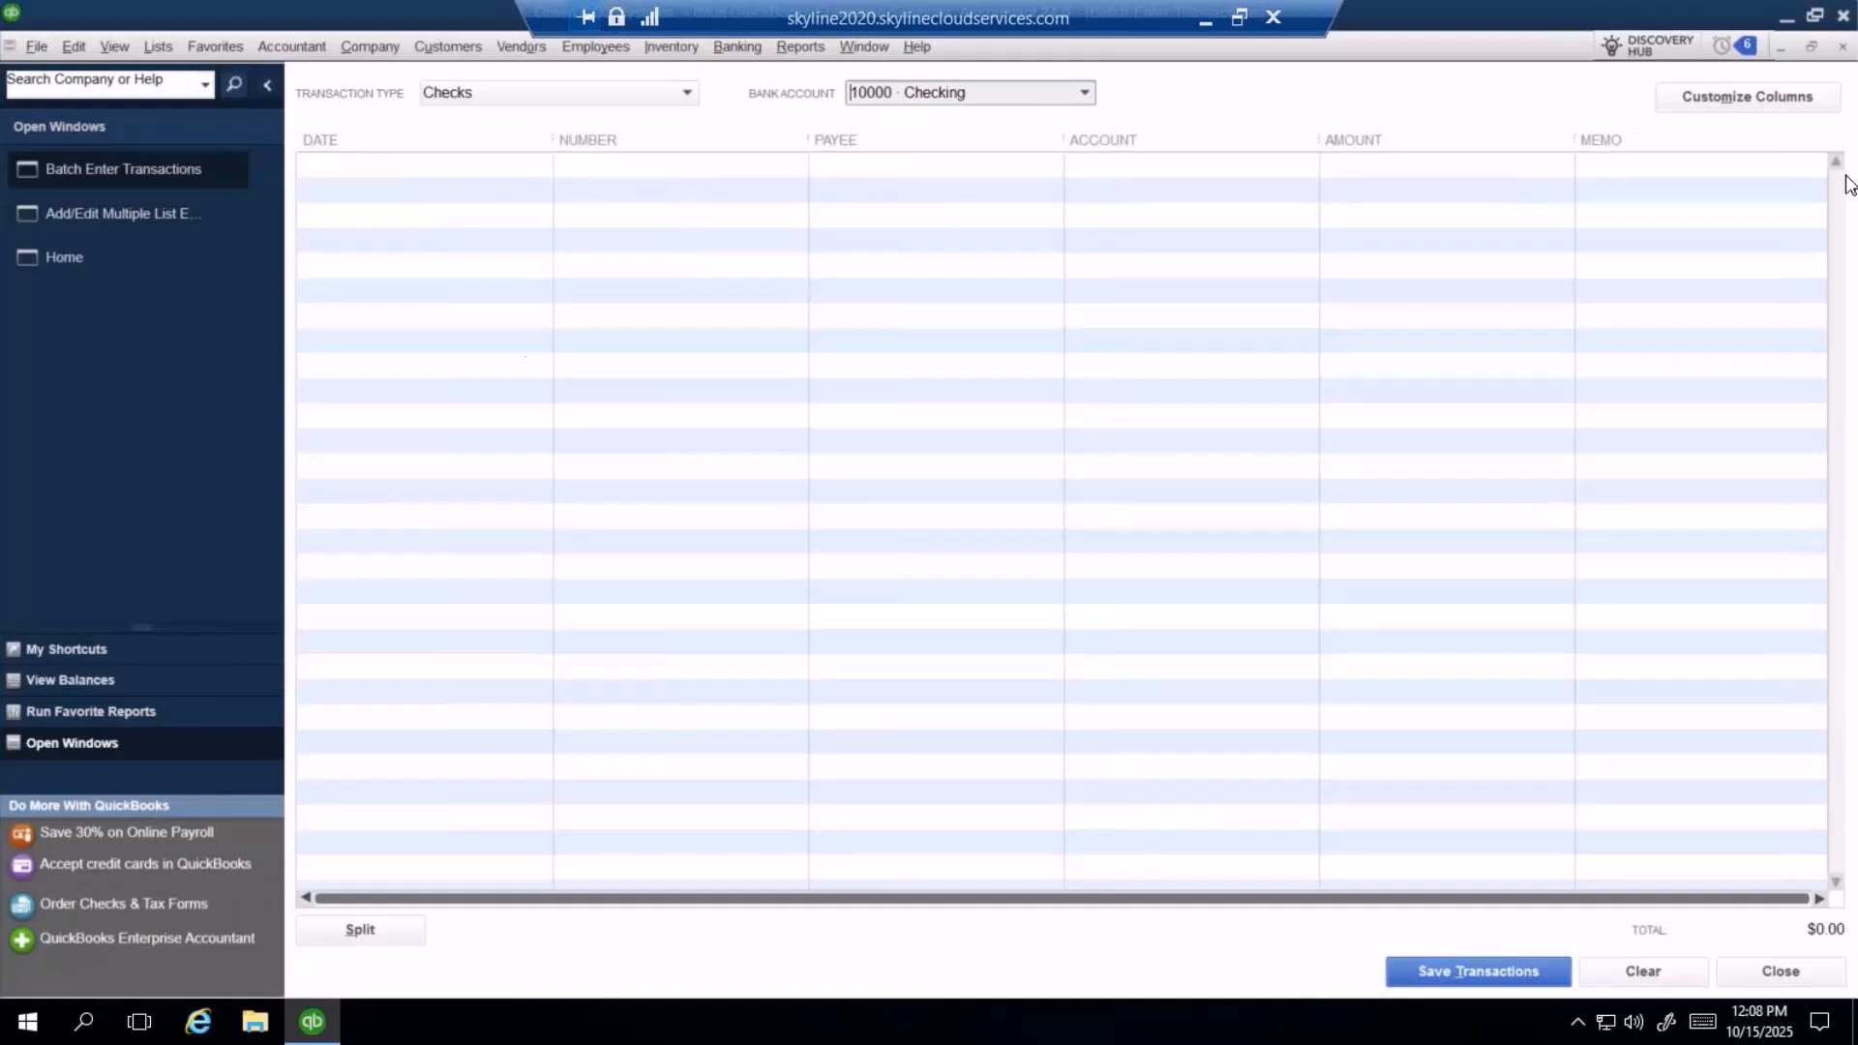
- Review the columns available for batch-entered checks and start the first check row at its payee
{"action": "left_click", "coordinate": [1728, 109]}
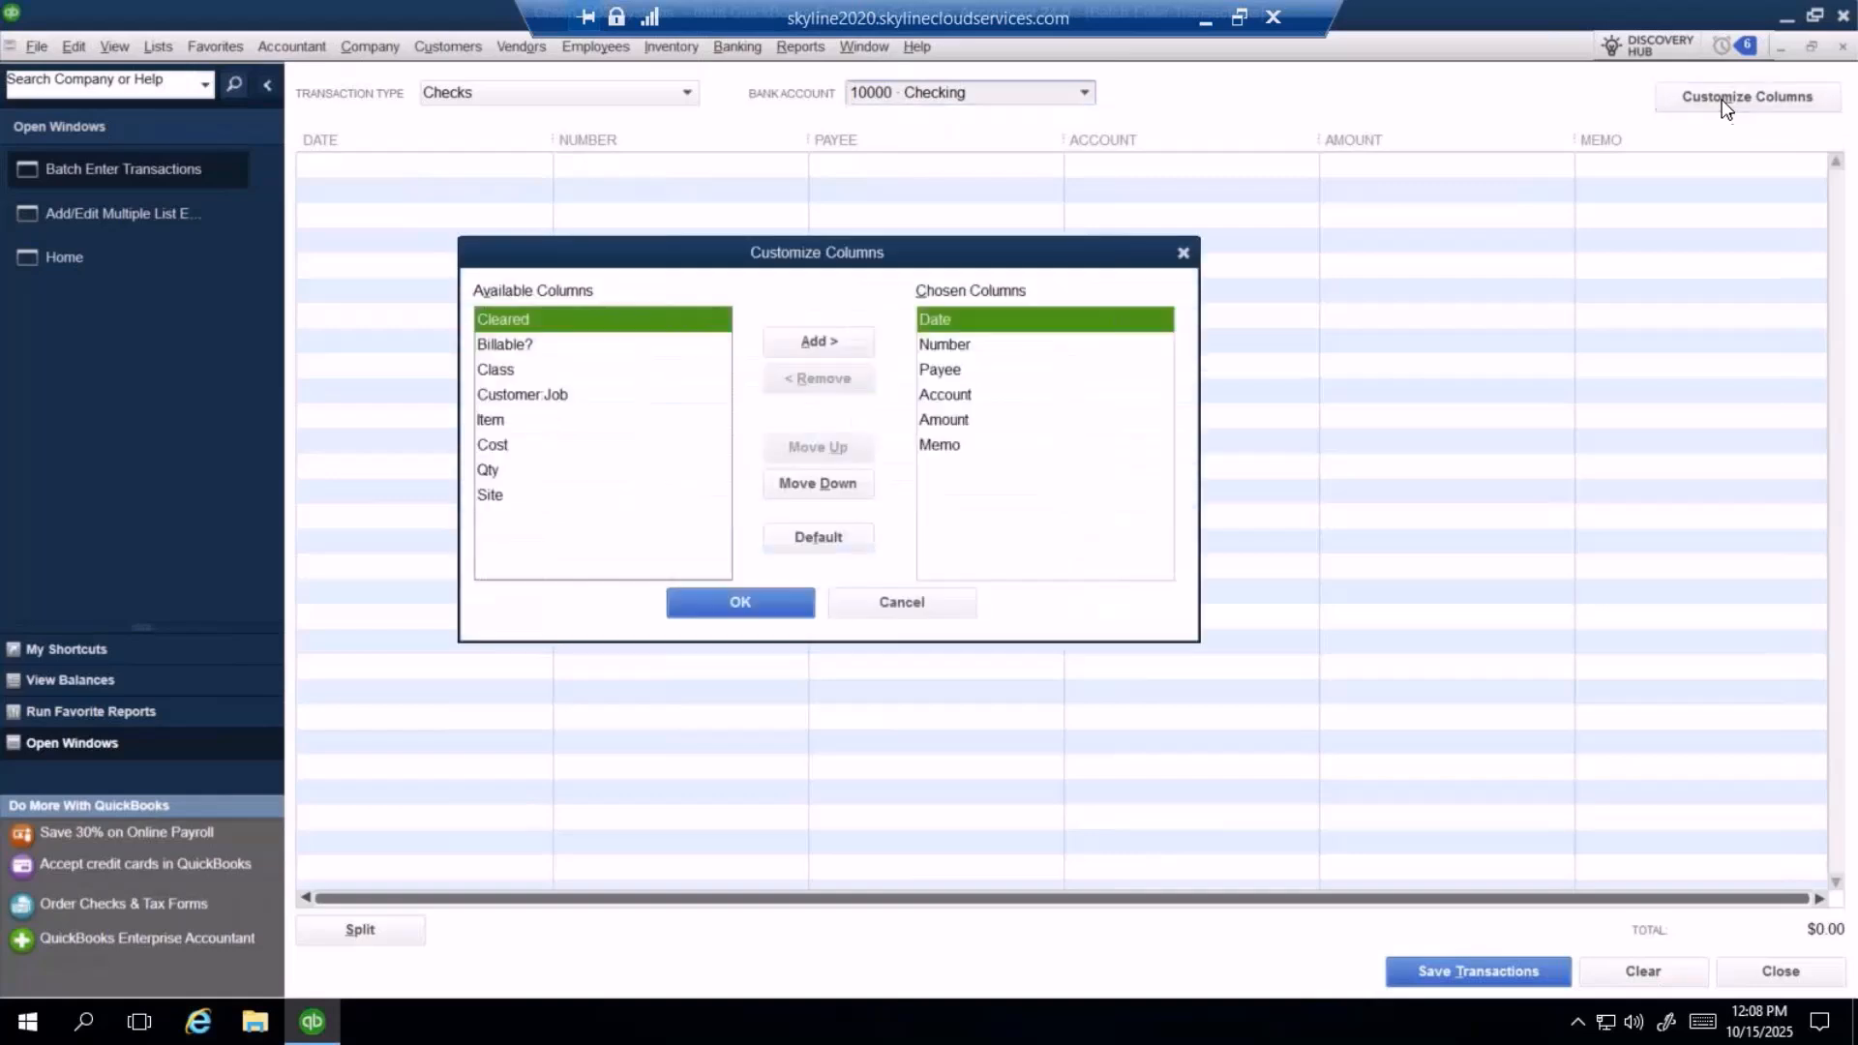
{"action": "left_click", "coordinate": [705, 607]}
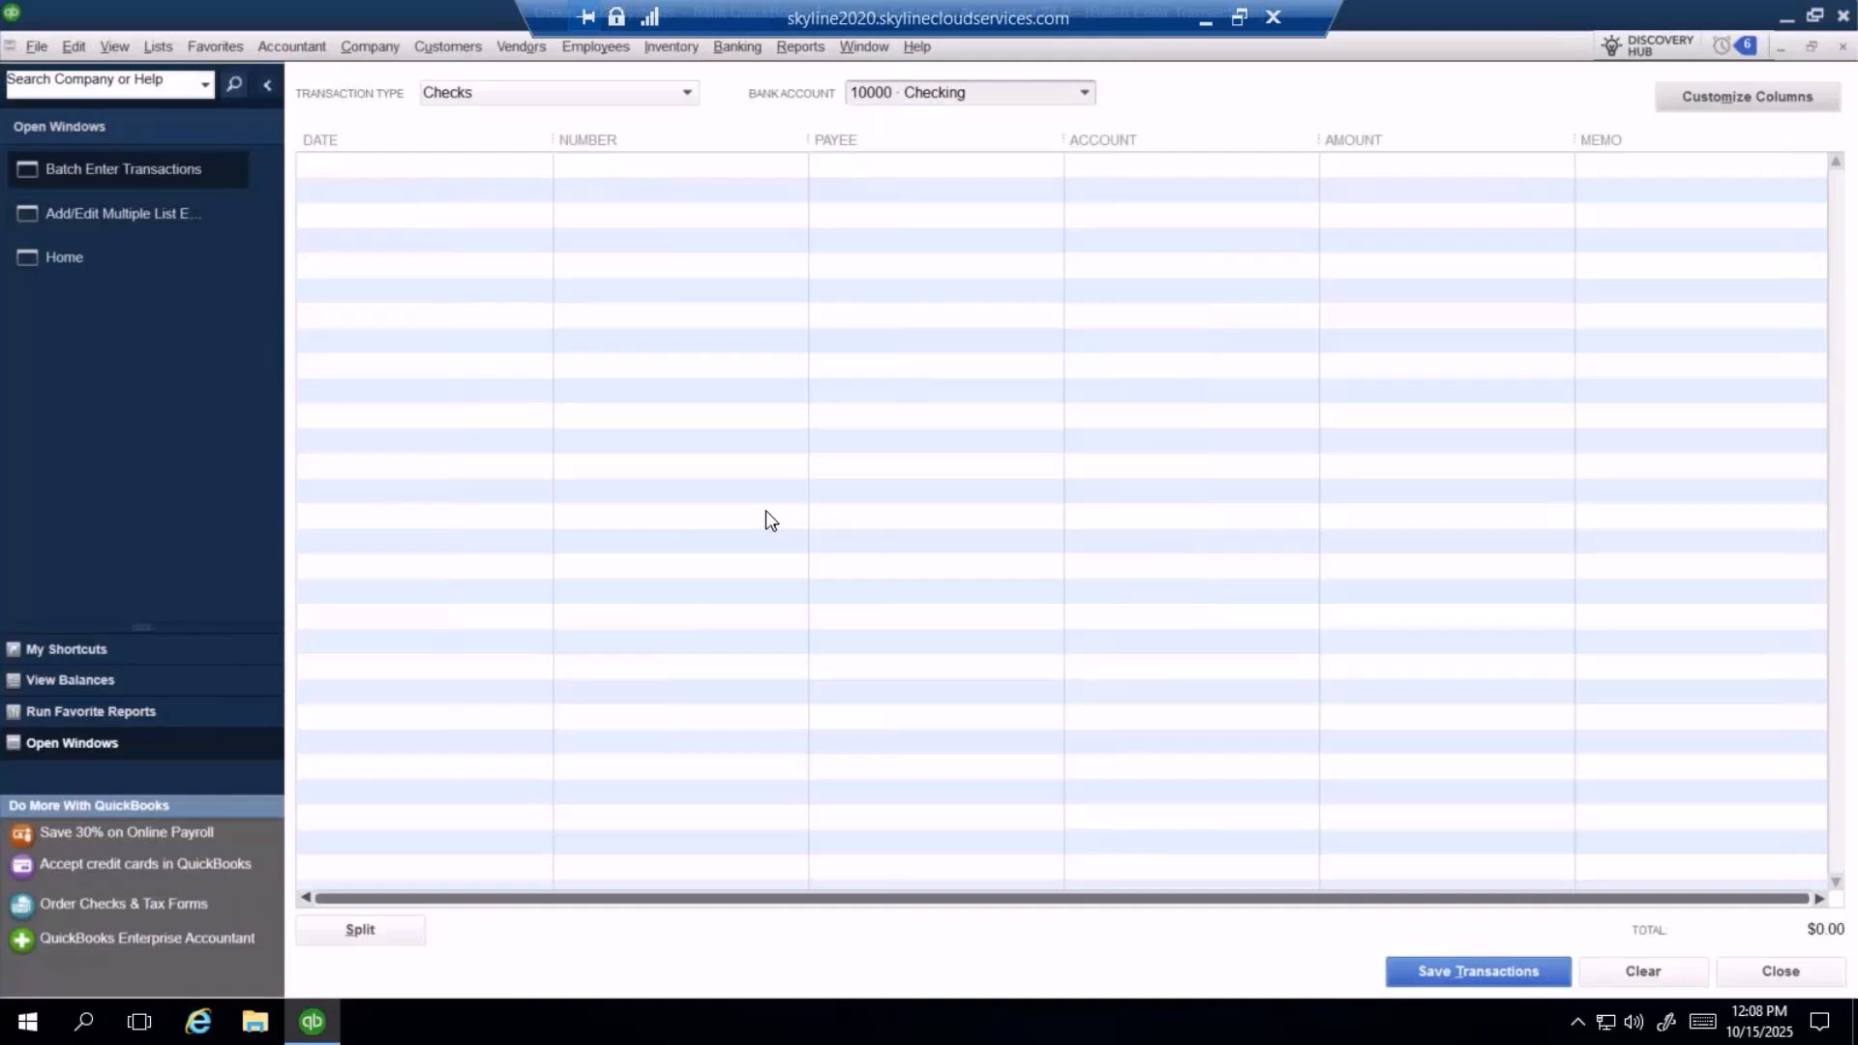
{"action": "left_click", "coordinate": [846, 166]}
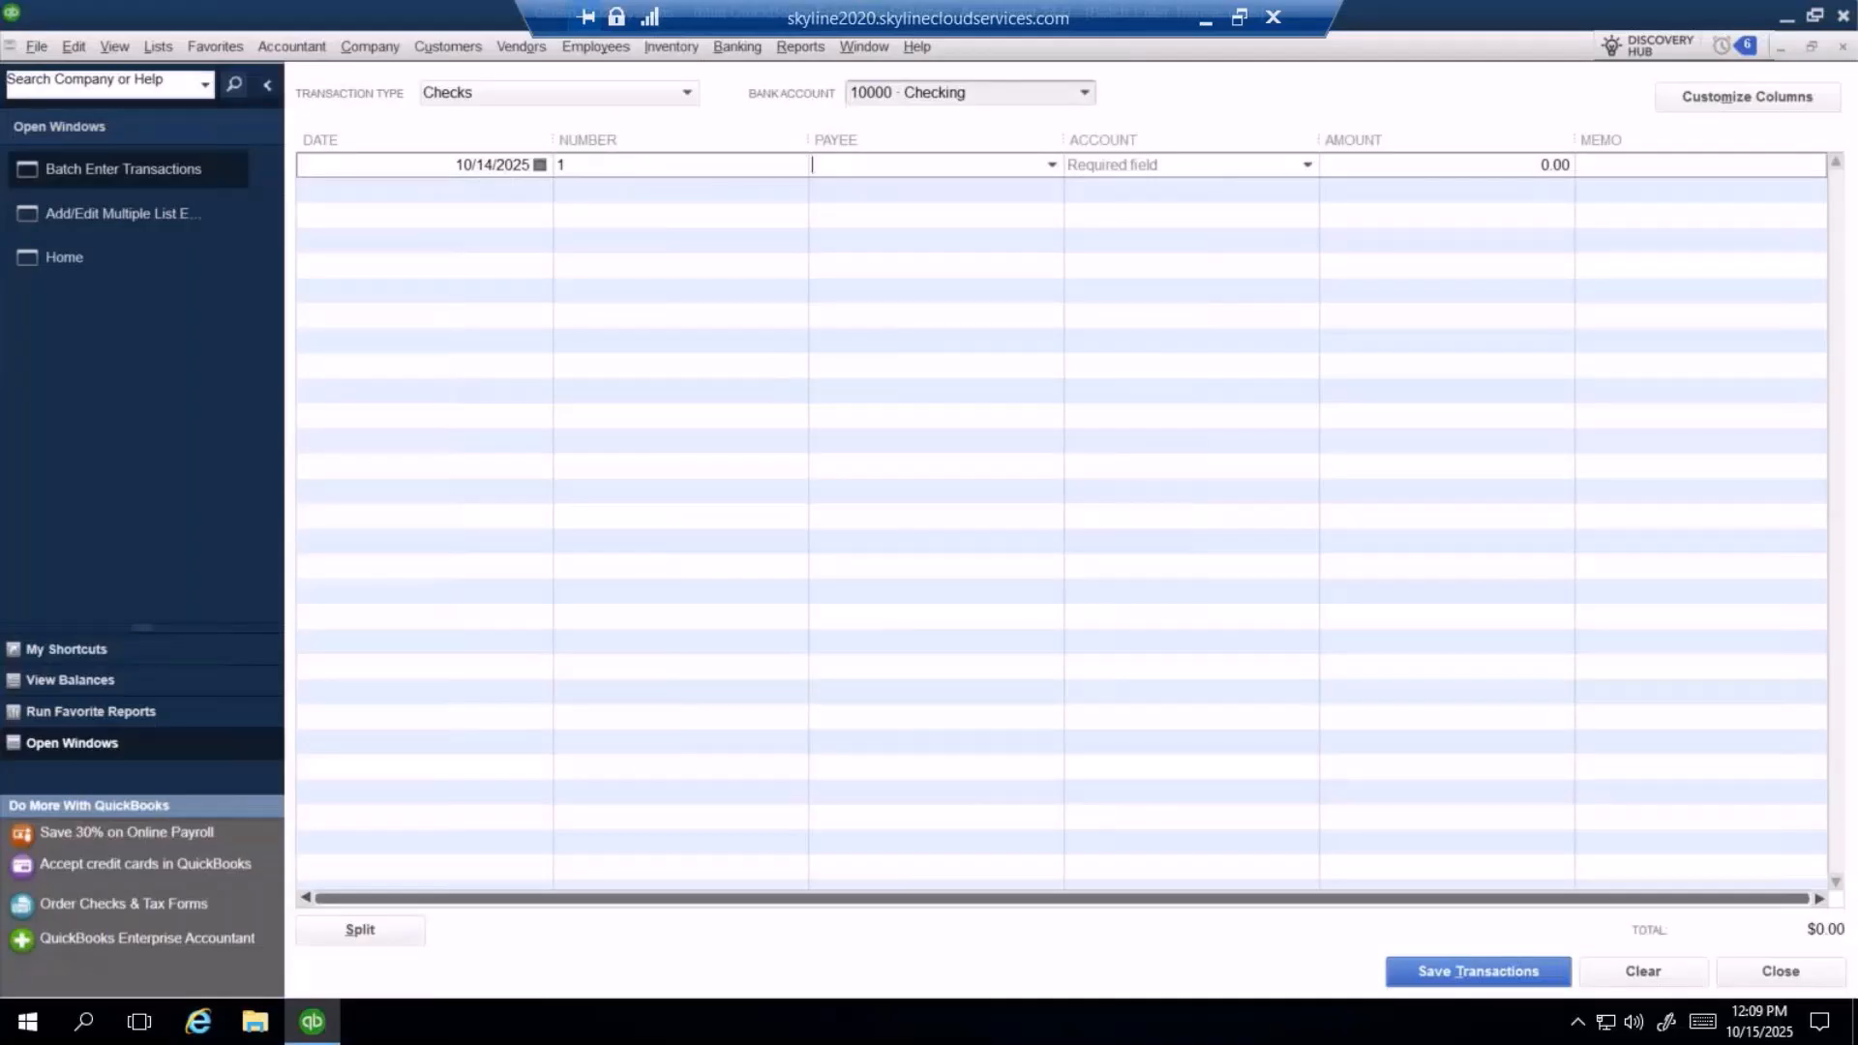
- Open Batch Delete/Void Transactions and maximize its window
{"action": "left_click", "coordinate": [288, 51]}
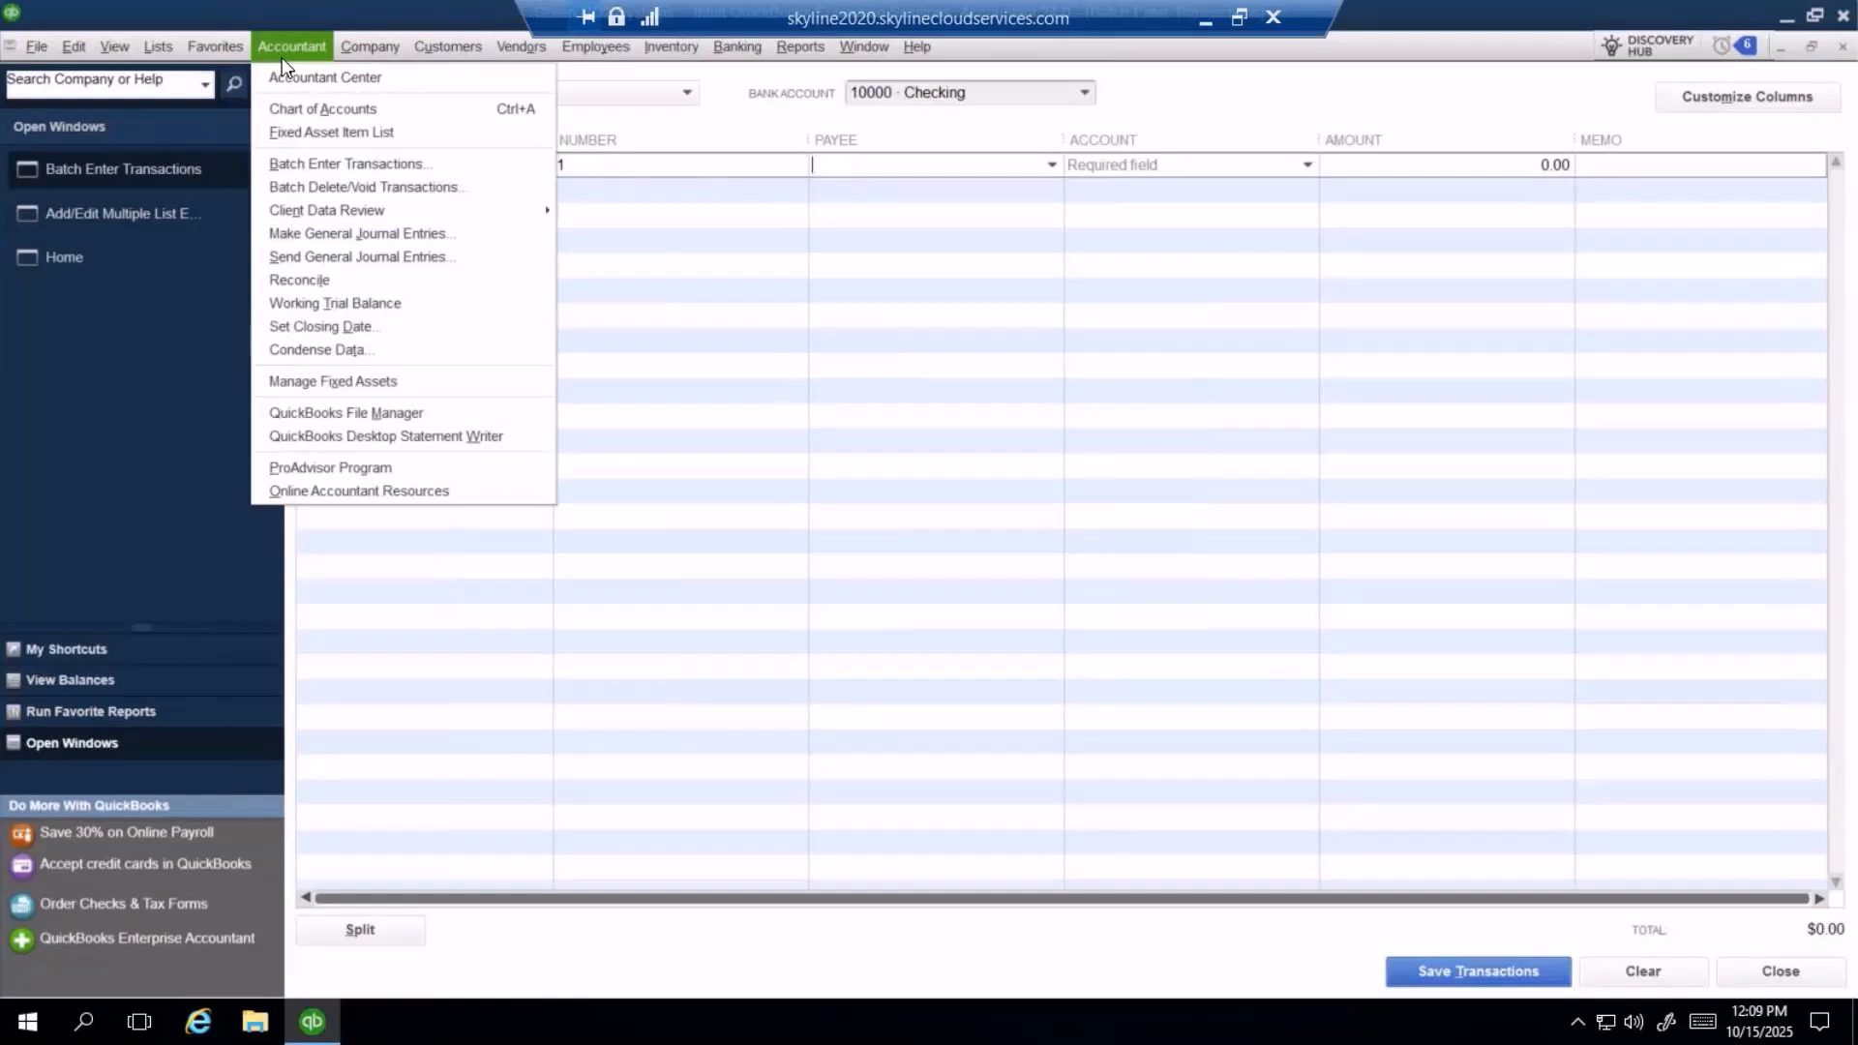
{"action": "left_click", "coordinate": [329, 187]}
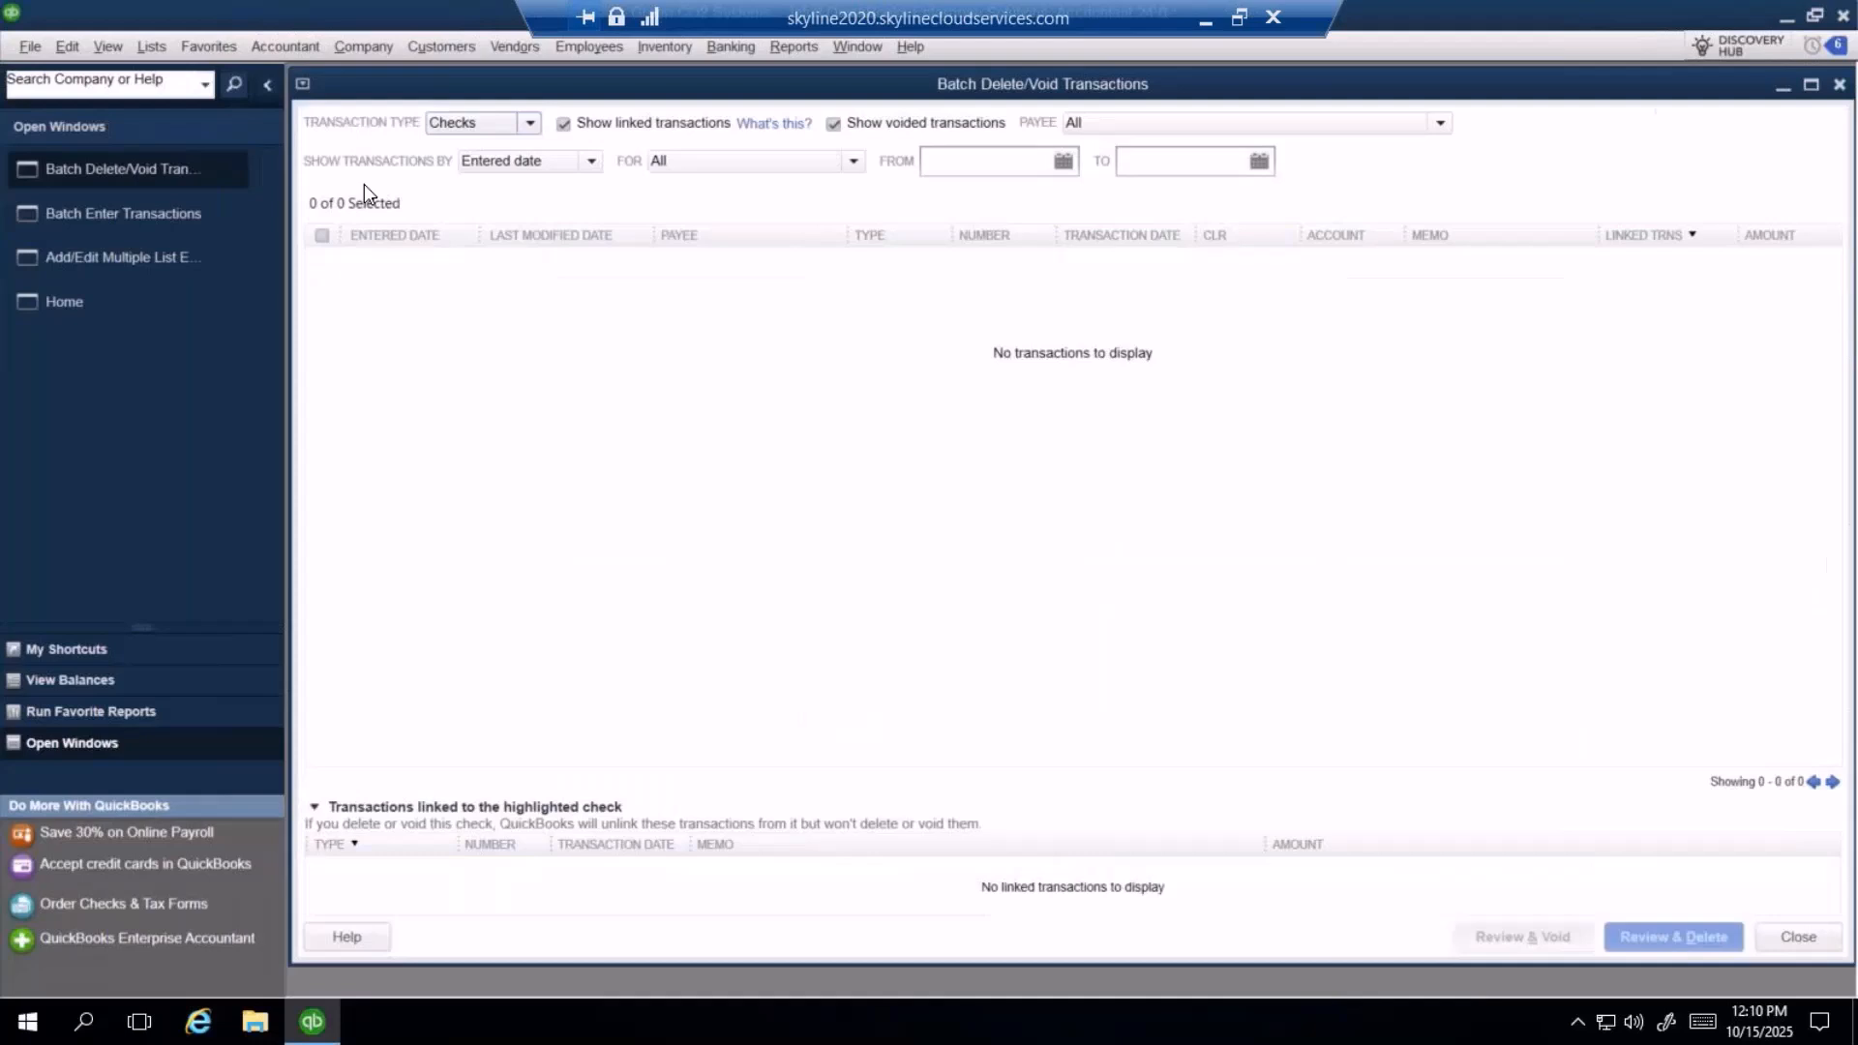
{"action": "left_click", "coordinate": [1812, 86]}
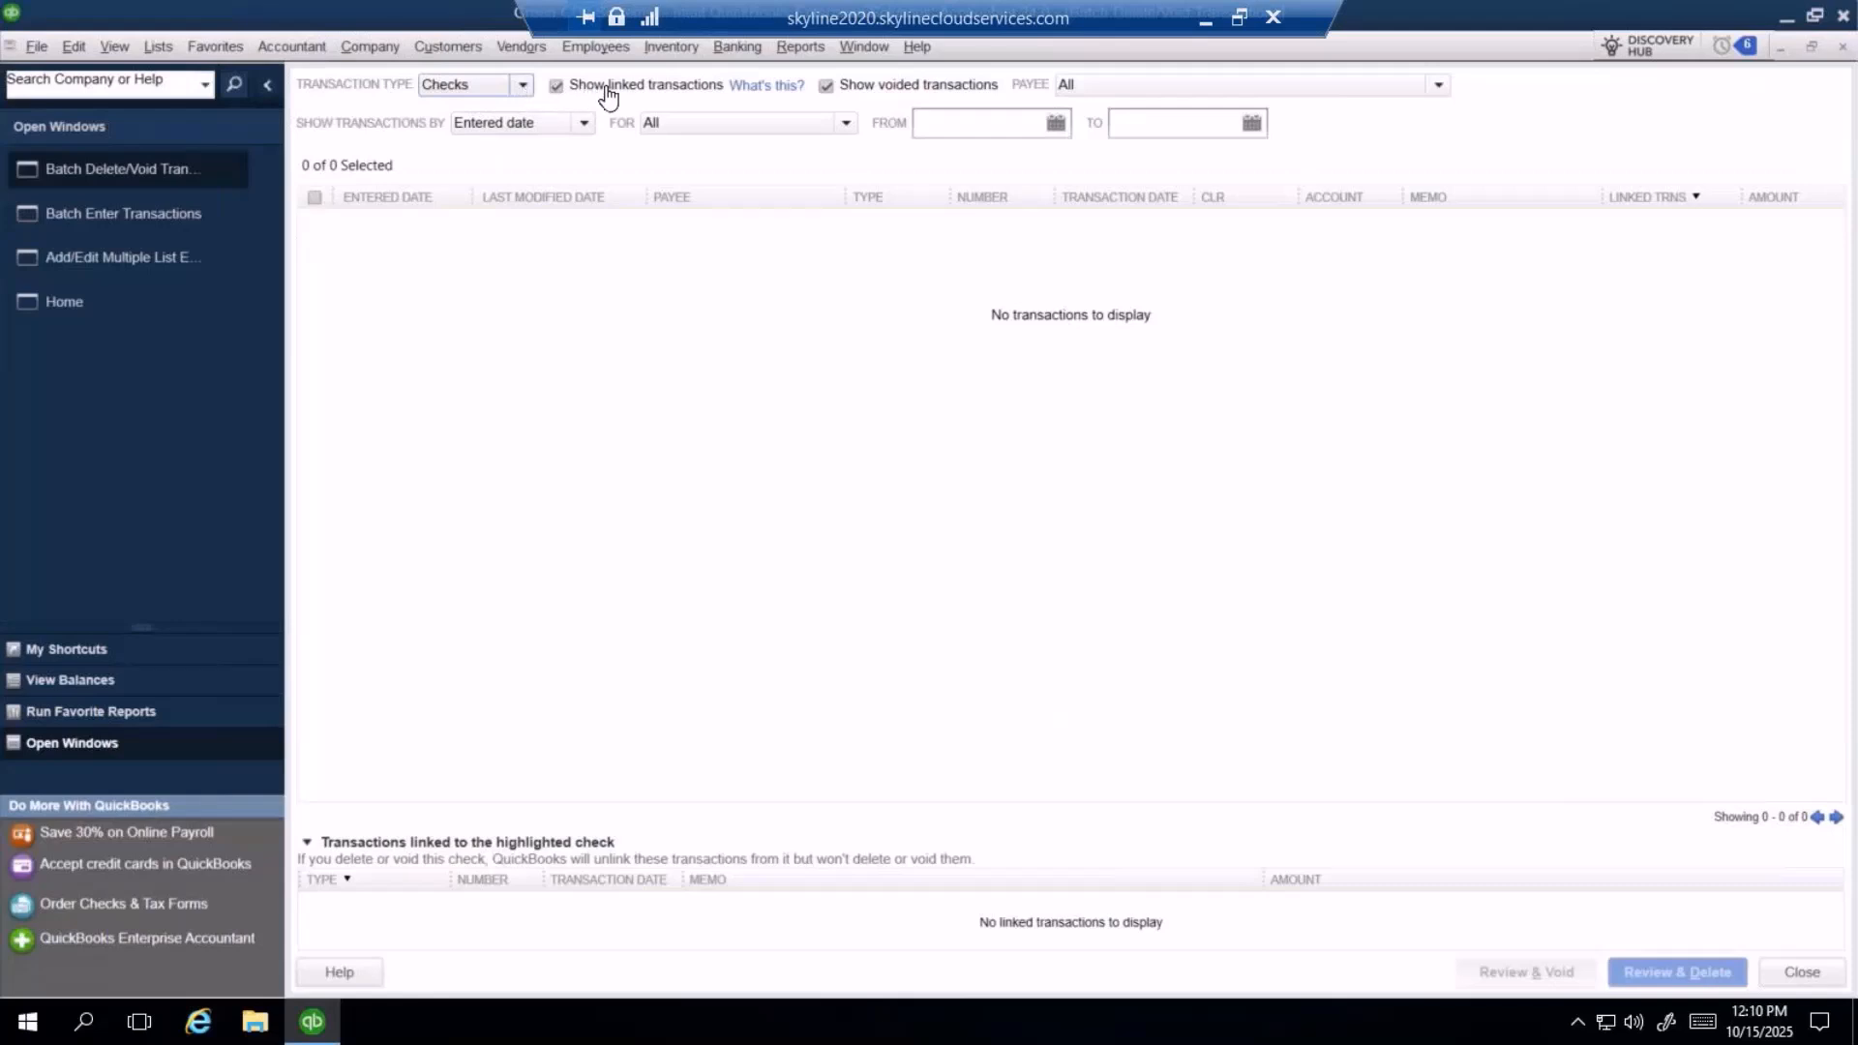
- Review the transaction types and the date criteria available for finding transactions to delete or void
{"action": "left_click", "coordinate": [522, 86]}
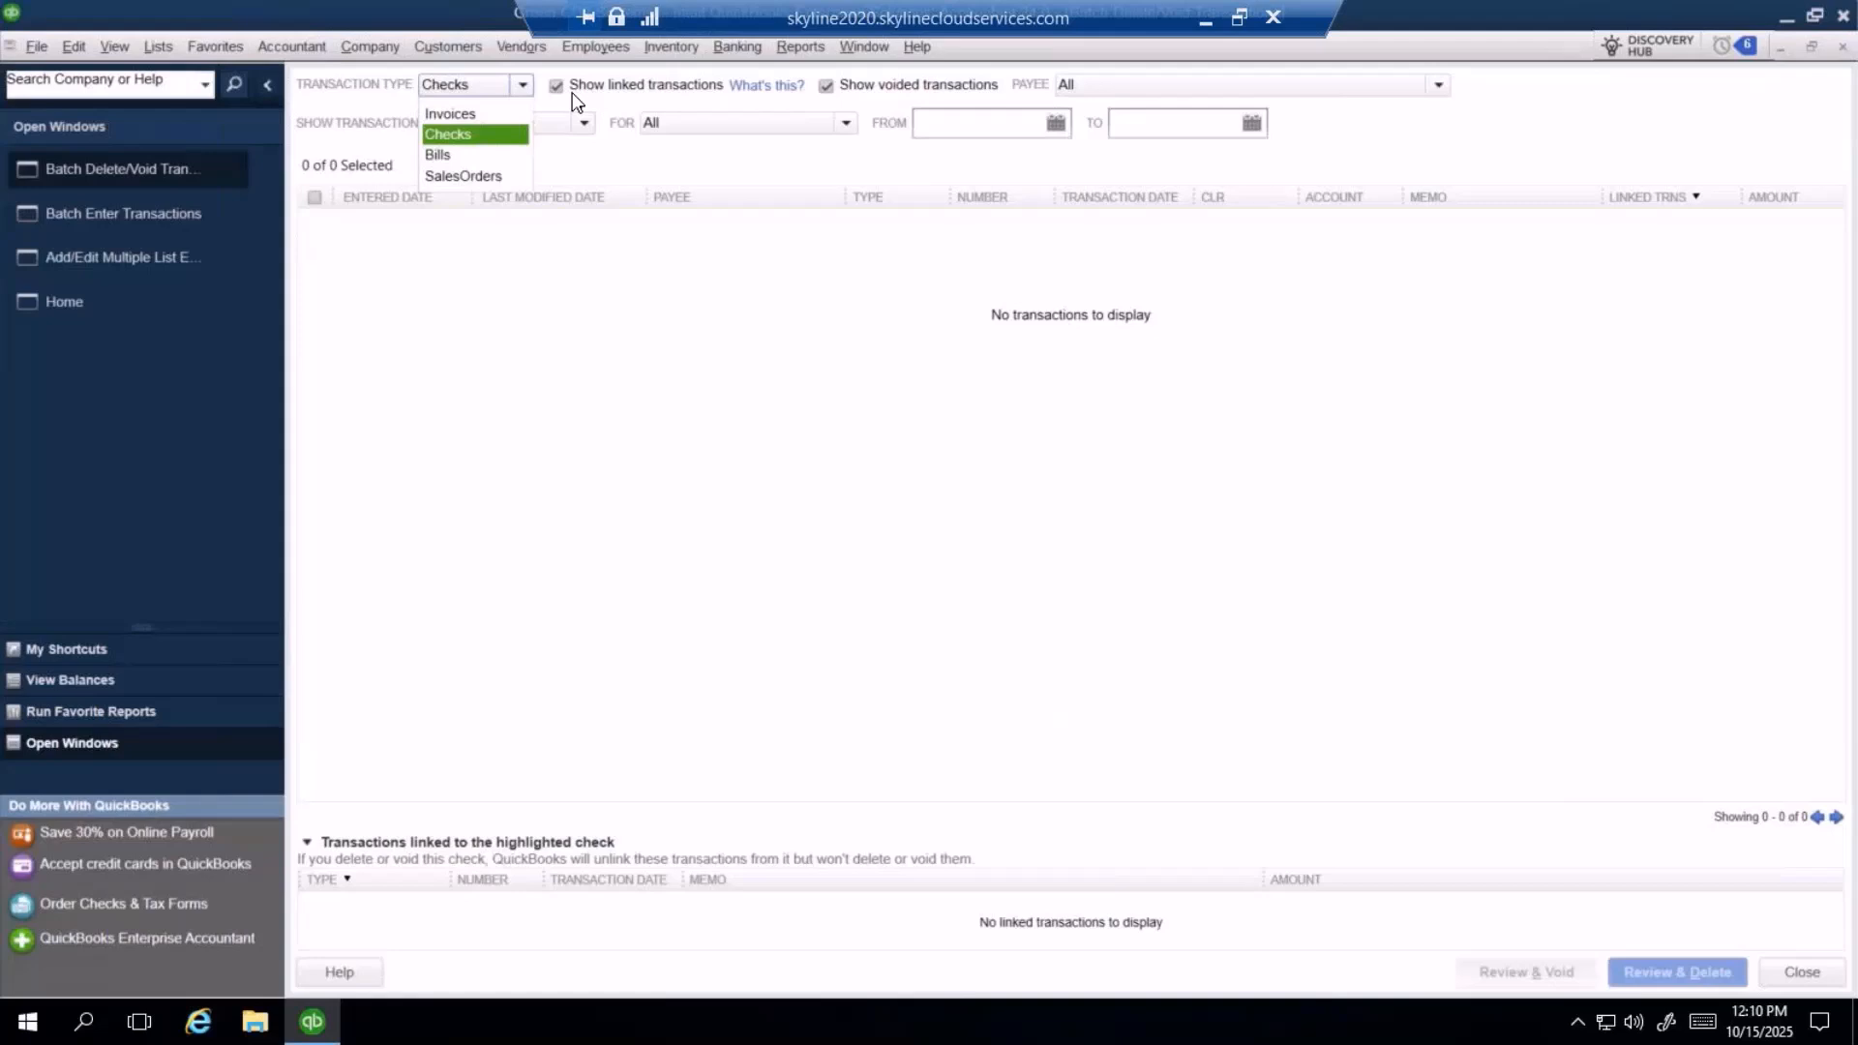
{"action": "left_click", "coordinate": [547, 173]}
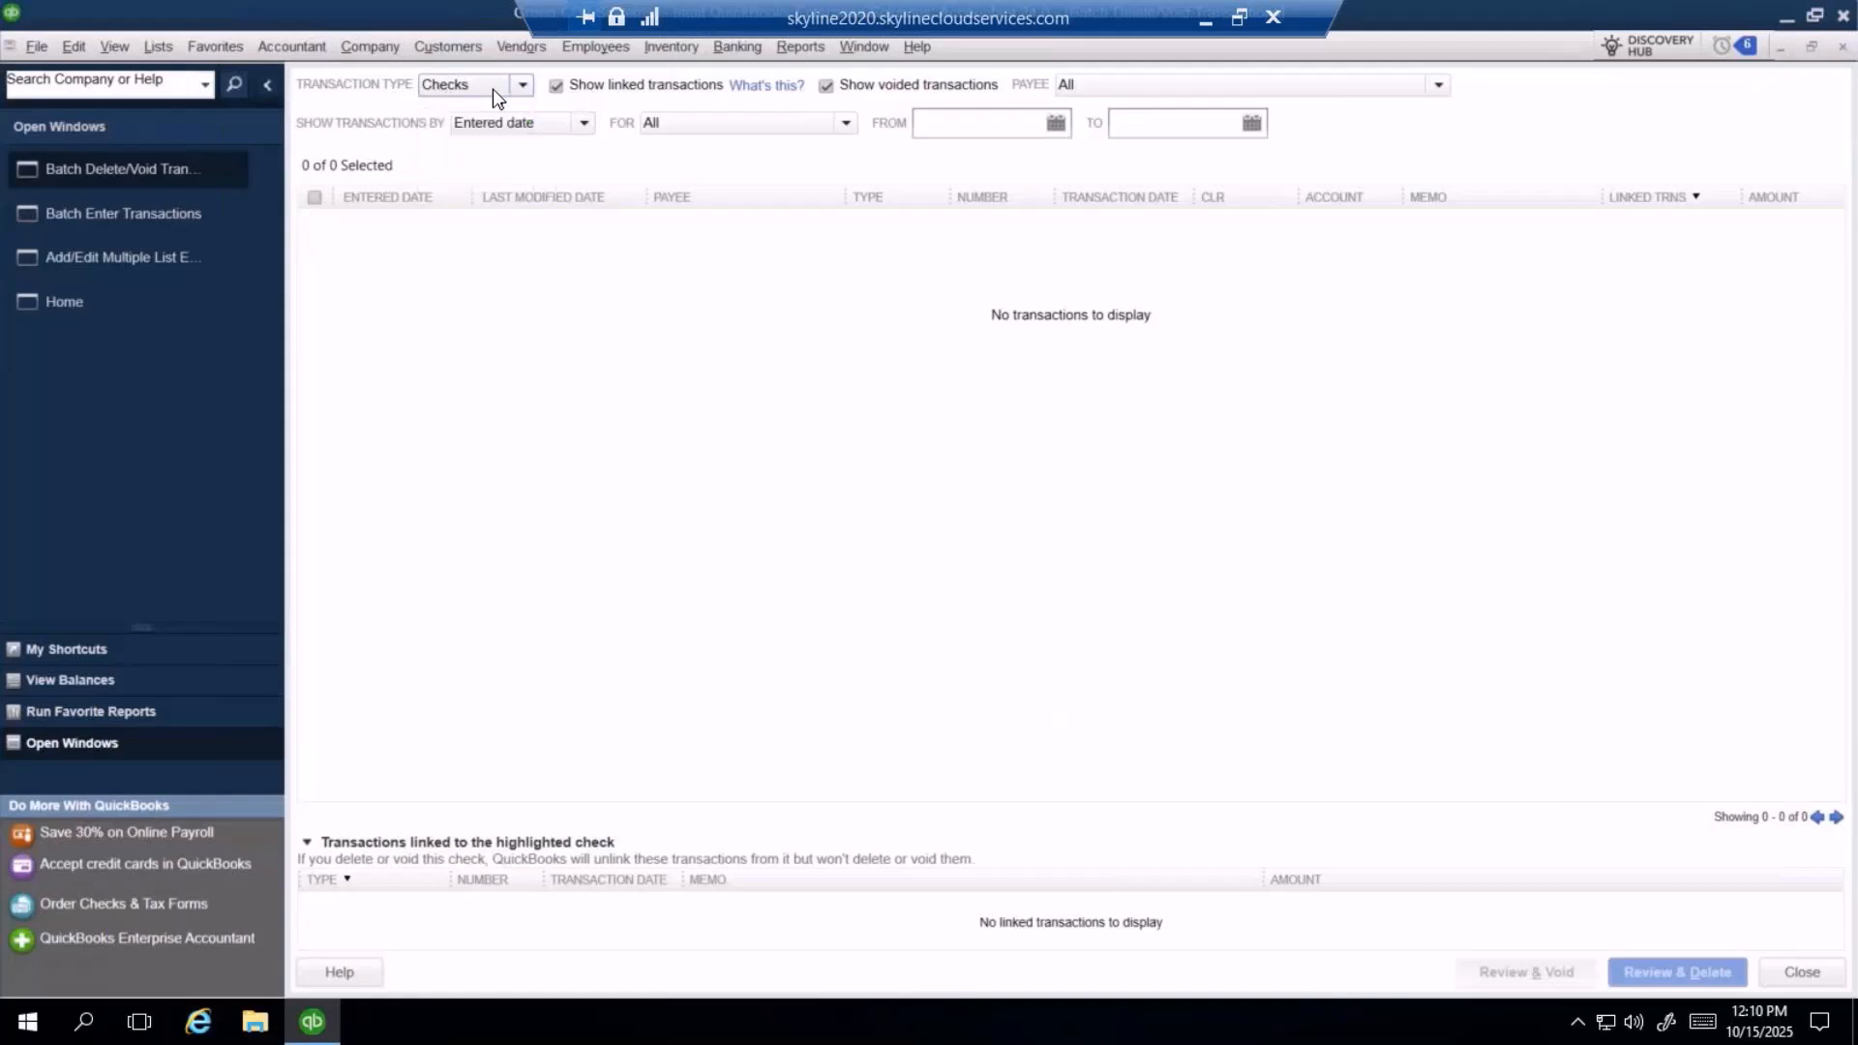
{"action": "left_click", "coordinate": [585, 123]}
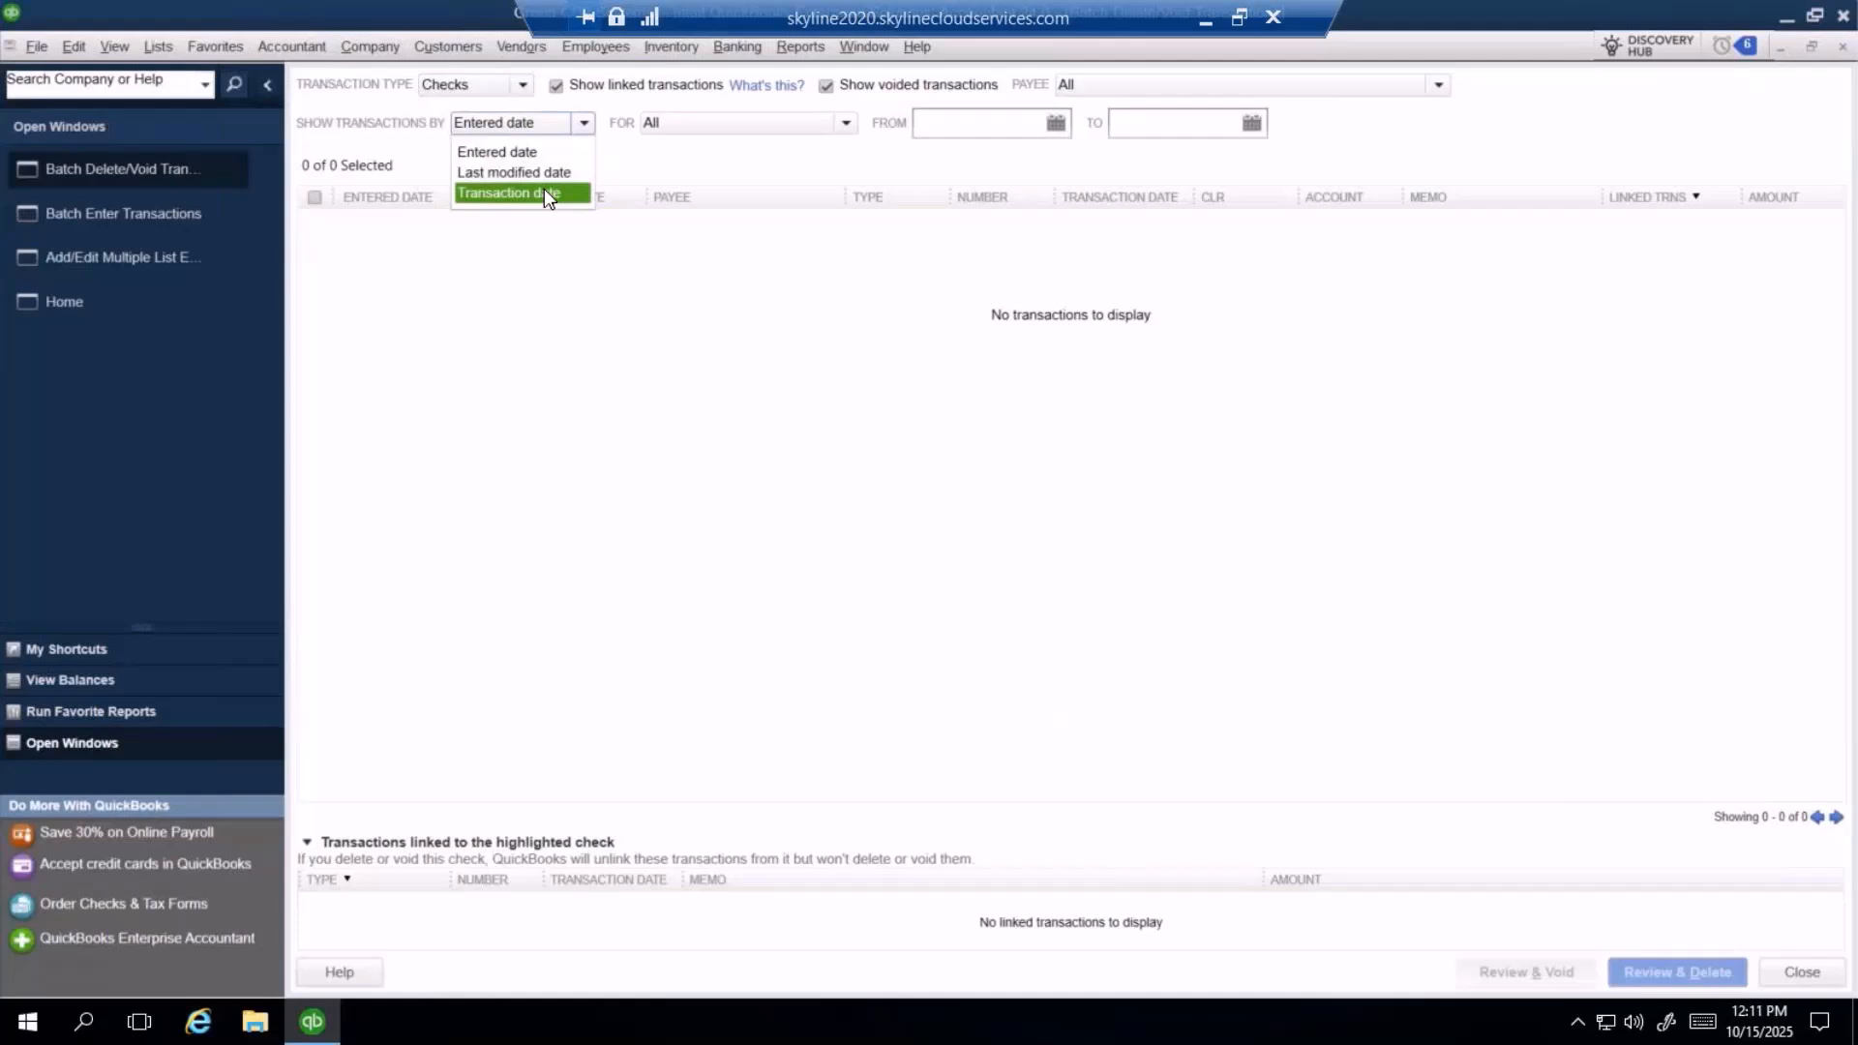
{"action": "left_click", "coordinate": [658, 171]}
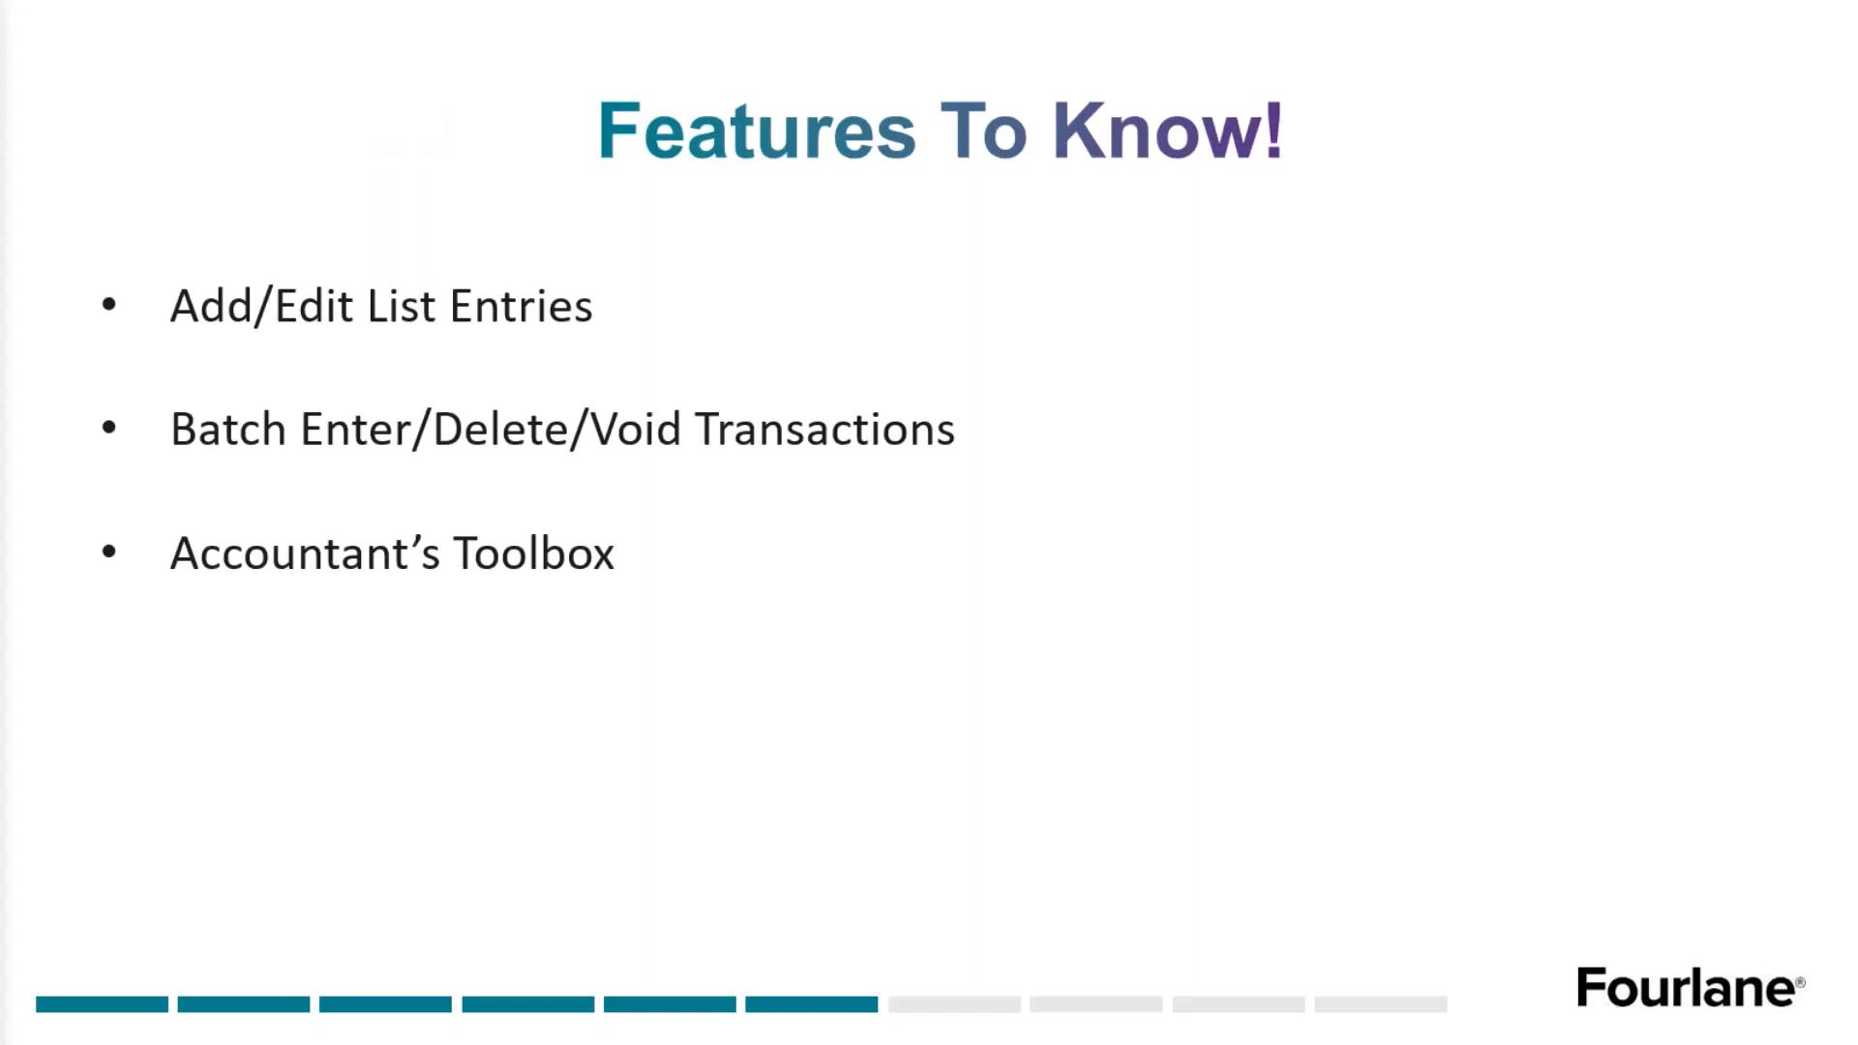
{"action": "key", "text": "Right"}
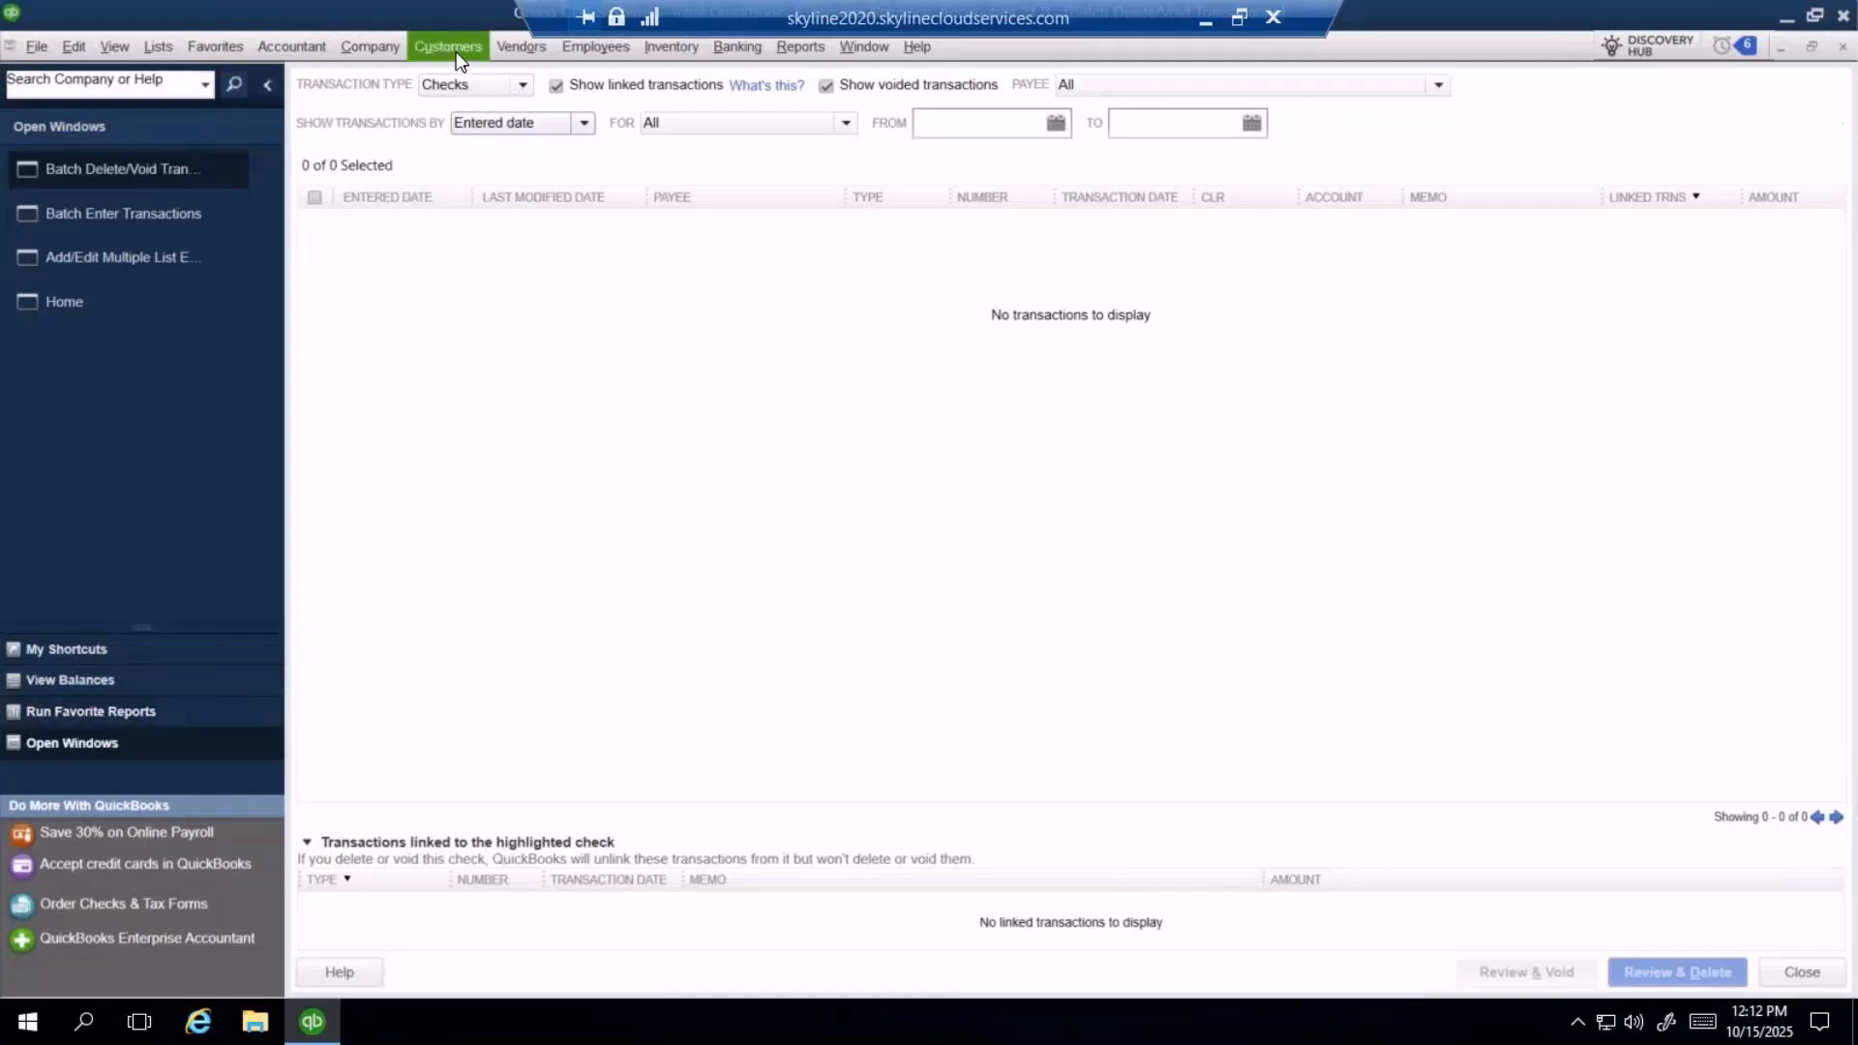
- Open the Income Tracker in a maximized window and postpone the required device restart by 5 minutes
{"action": "left_click", "coordinate": [447, 48]}
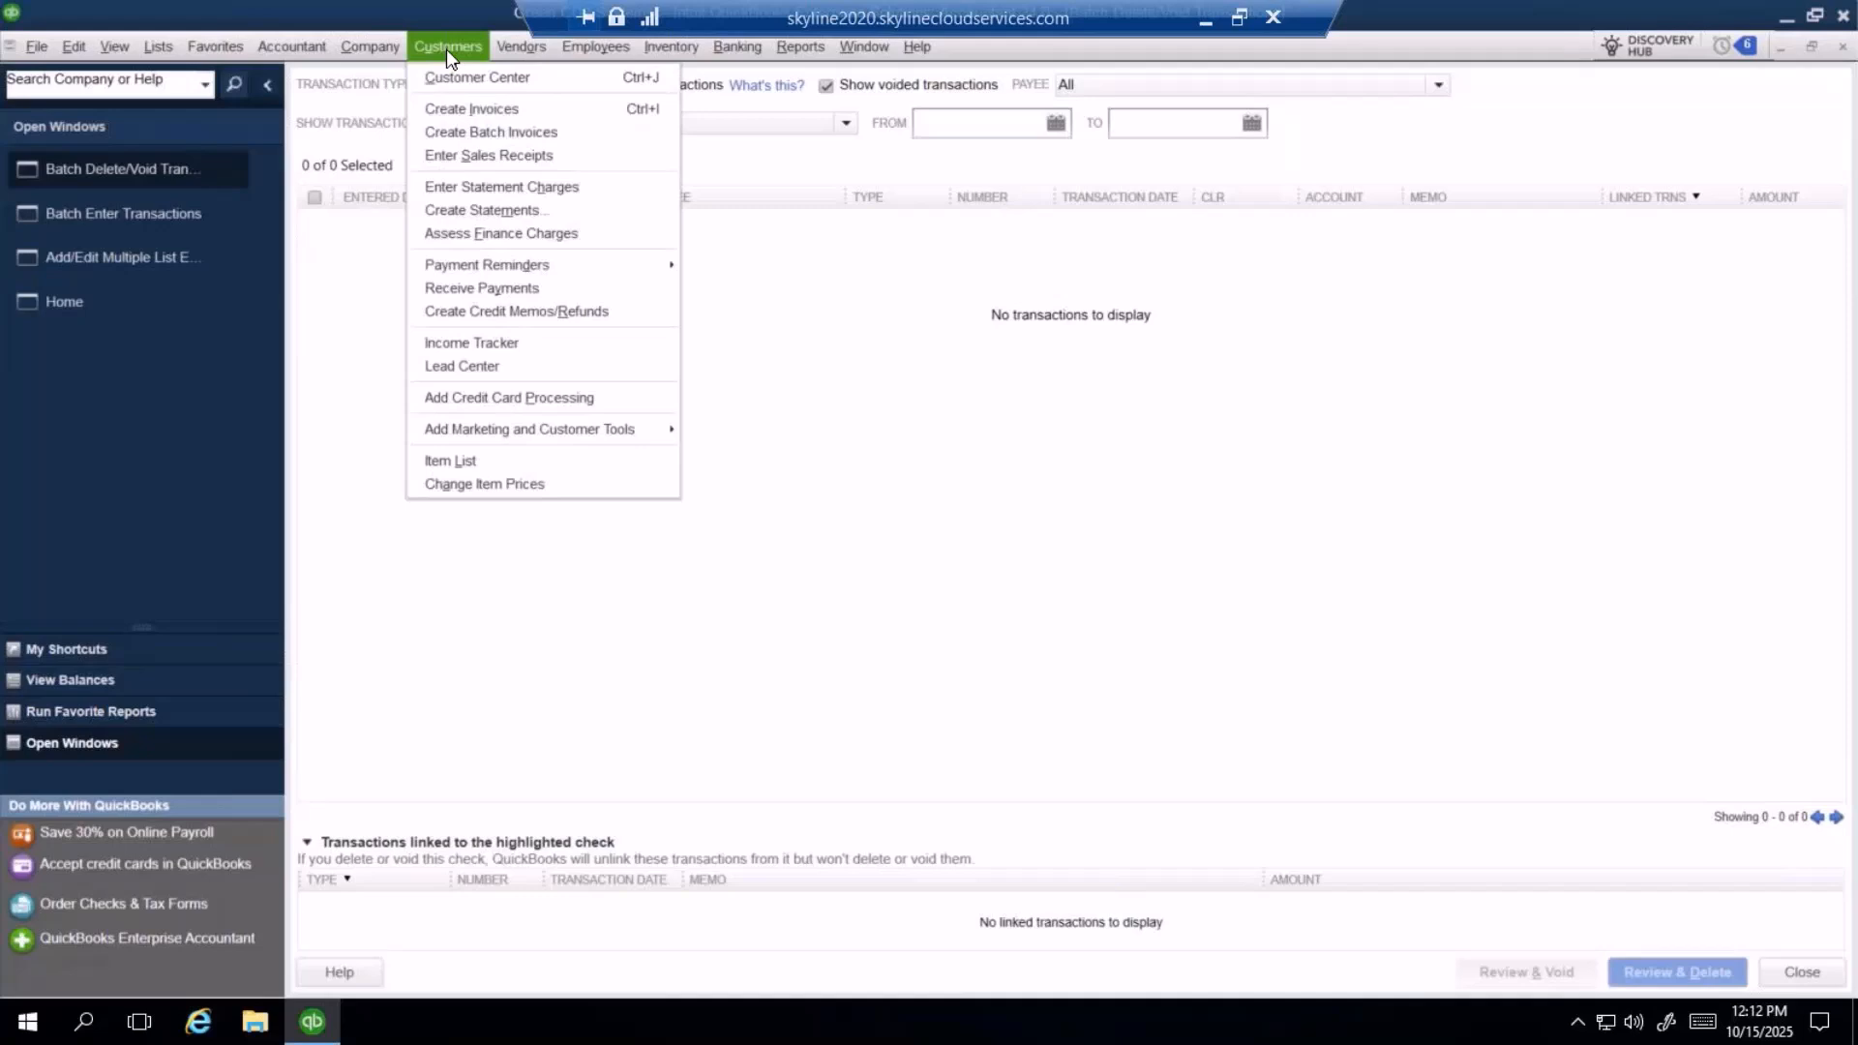
{"action": "left_click", "coordinate": [511, 342]}
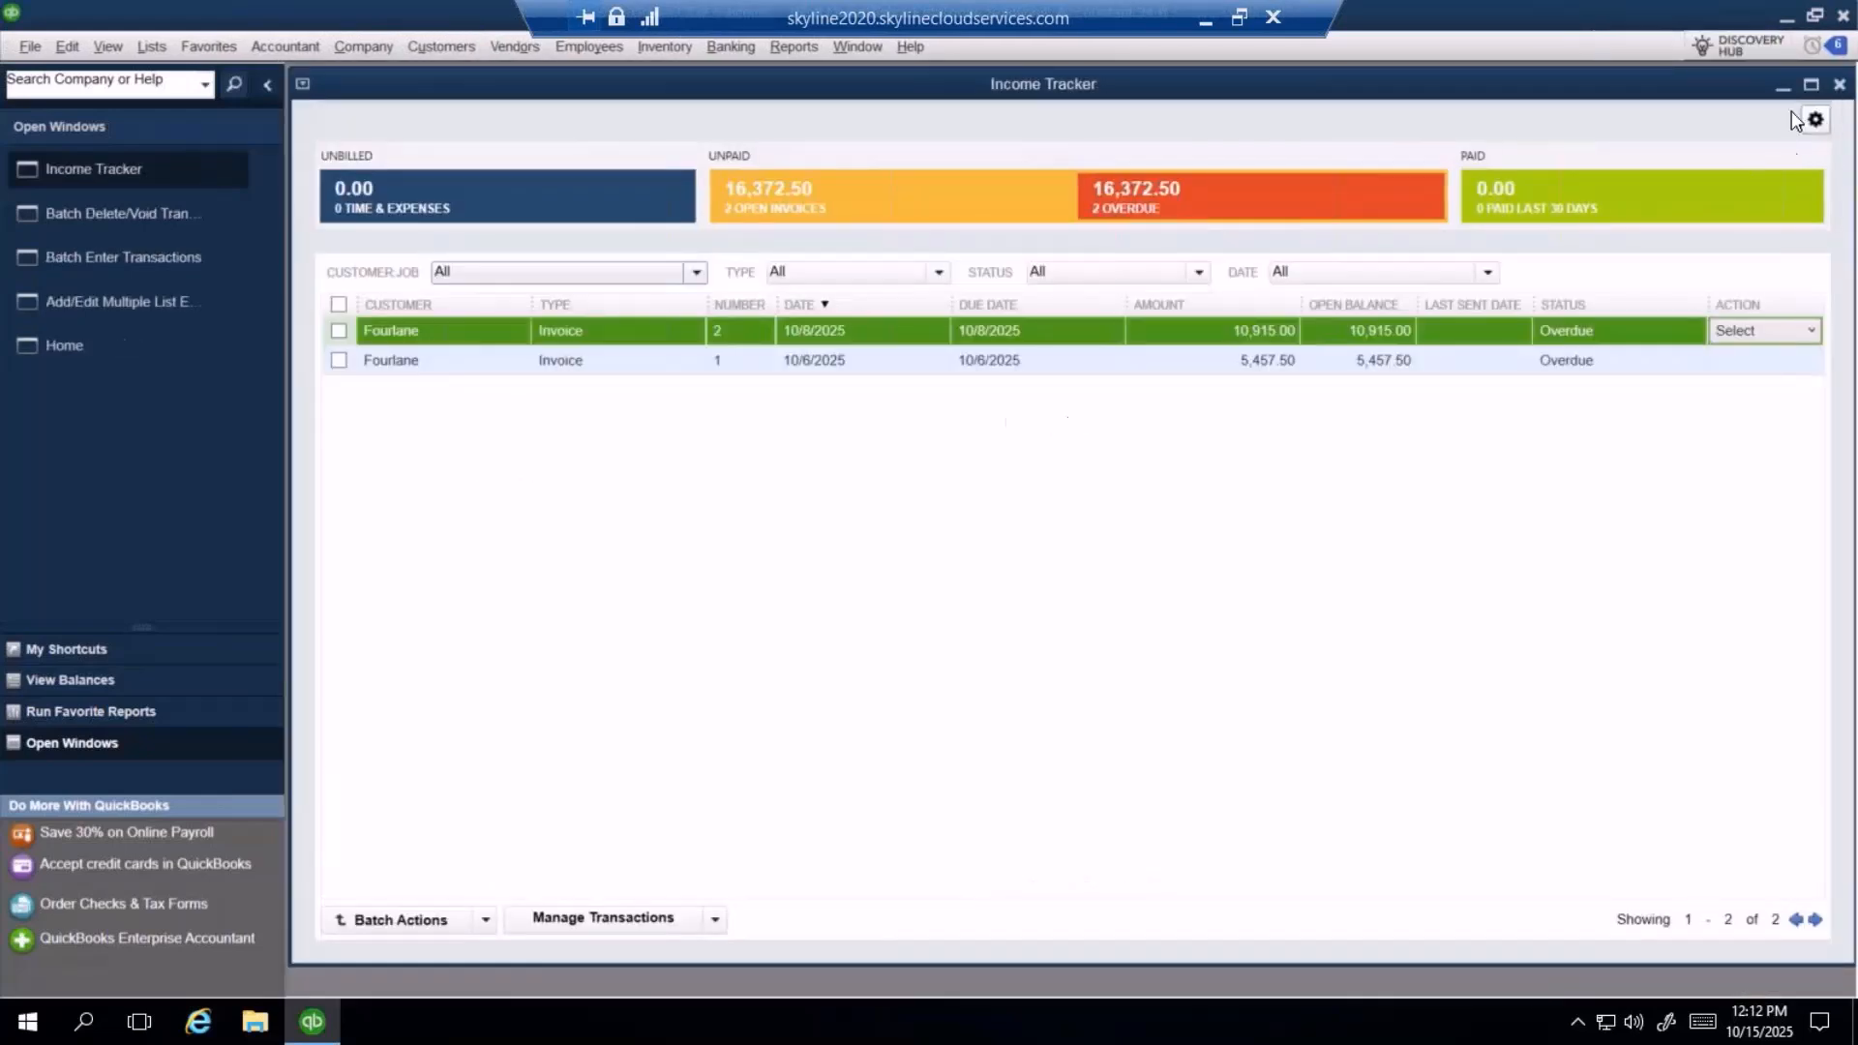
{"action": "left_click", "coordinate": [1812, 90]}
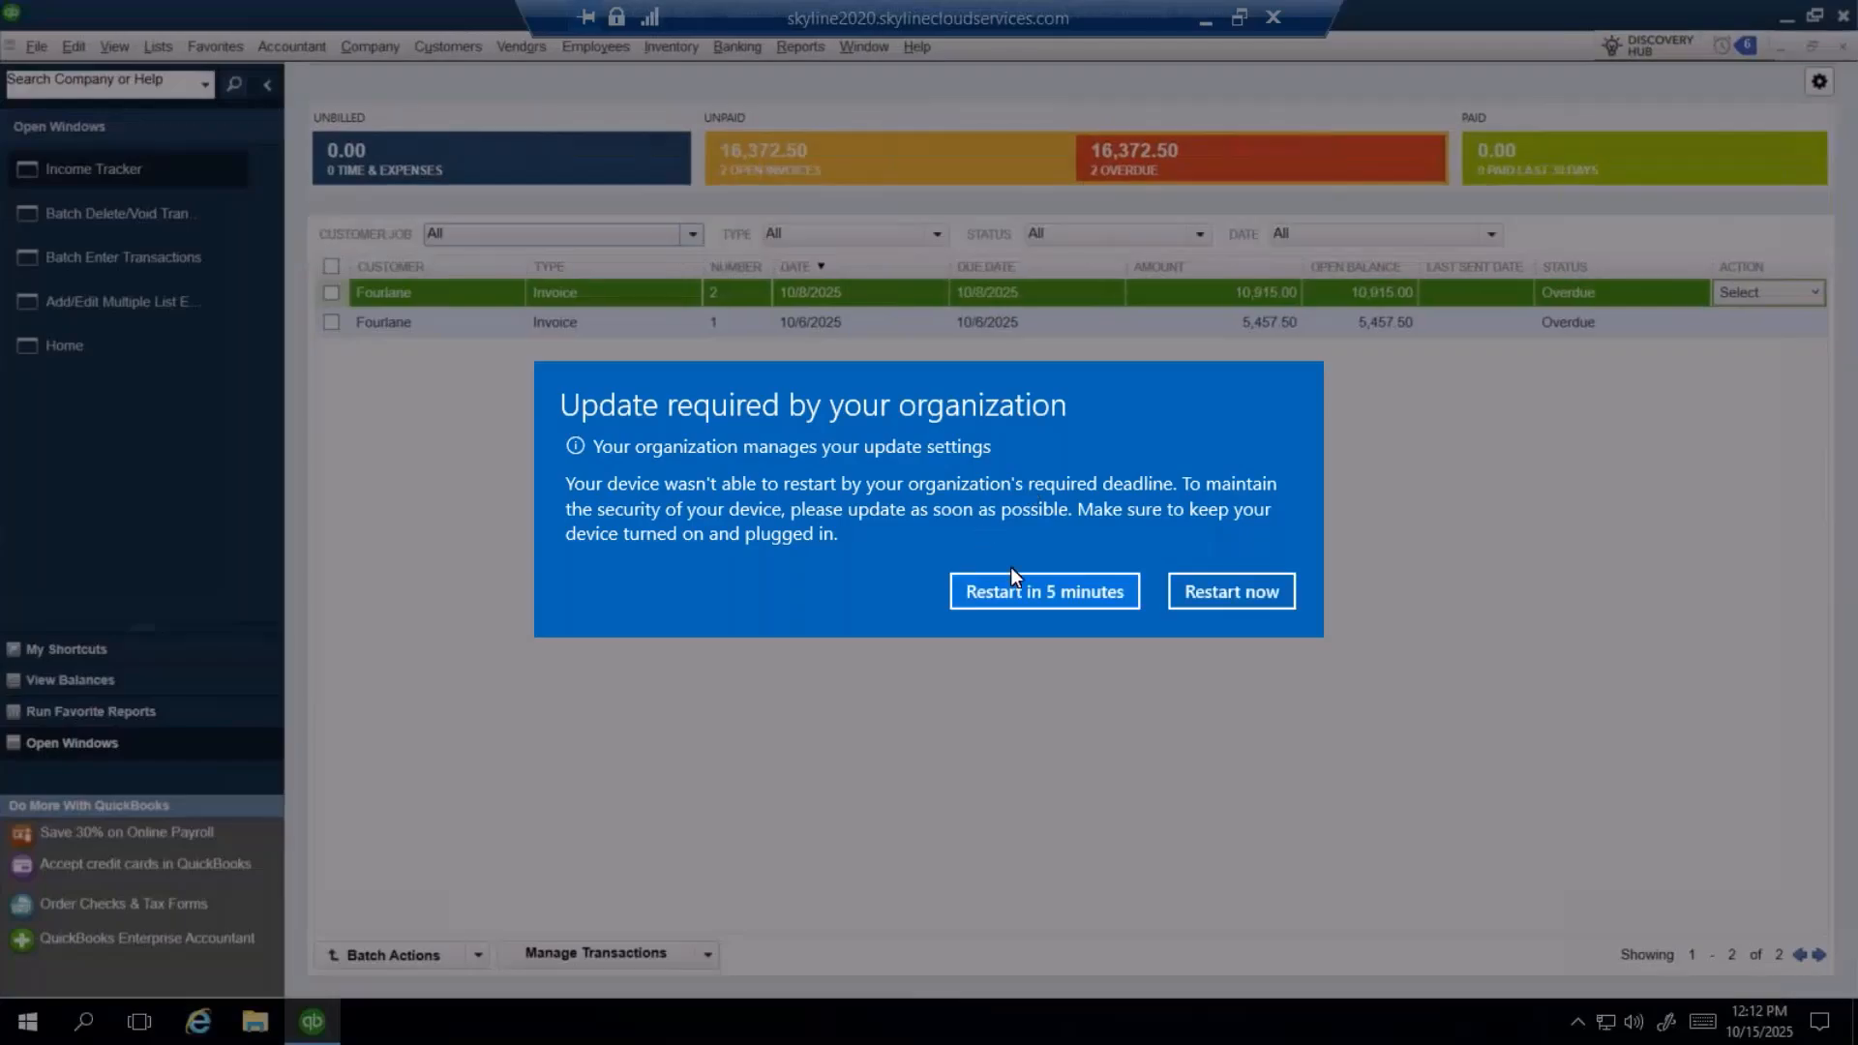
{"action": "left_click", "coordinate": [997, 598]}
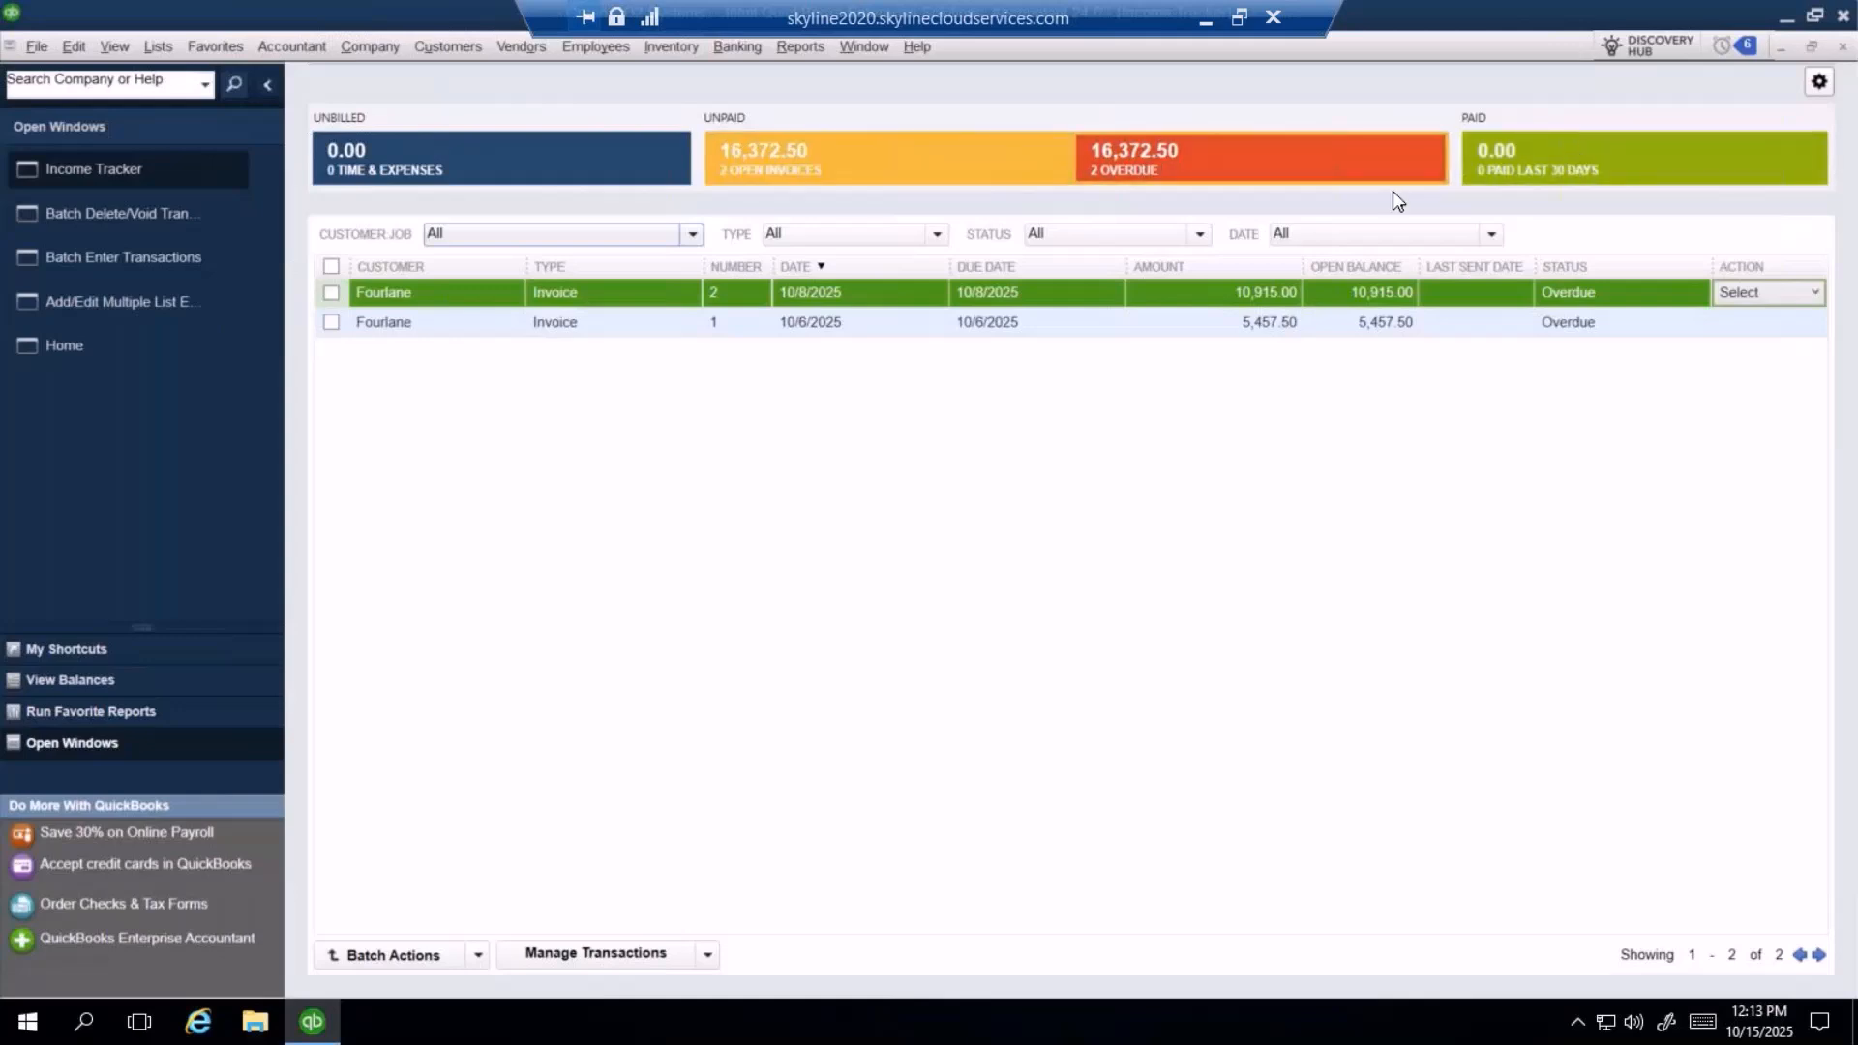
- Filter the Income Tracker to open invoices and review the batch and row actions available for invoice 2
{"action": "left_click", "coordinate": [857, 166]}
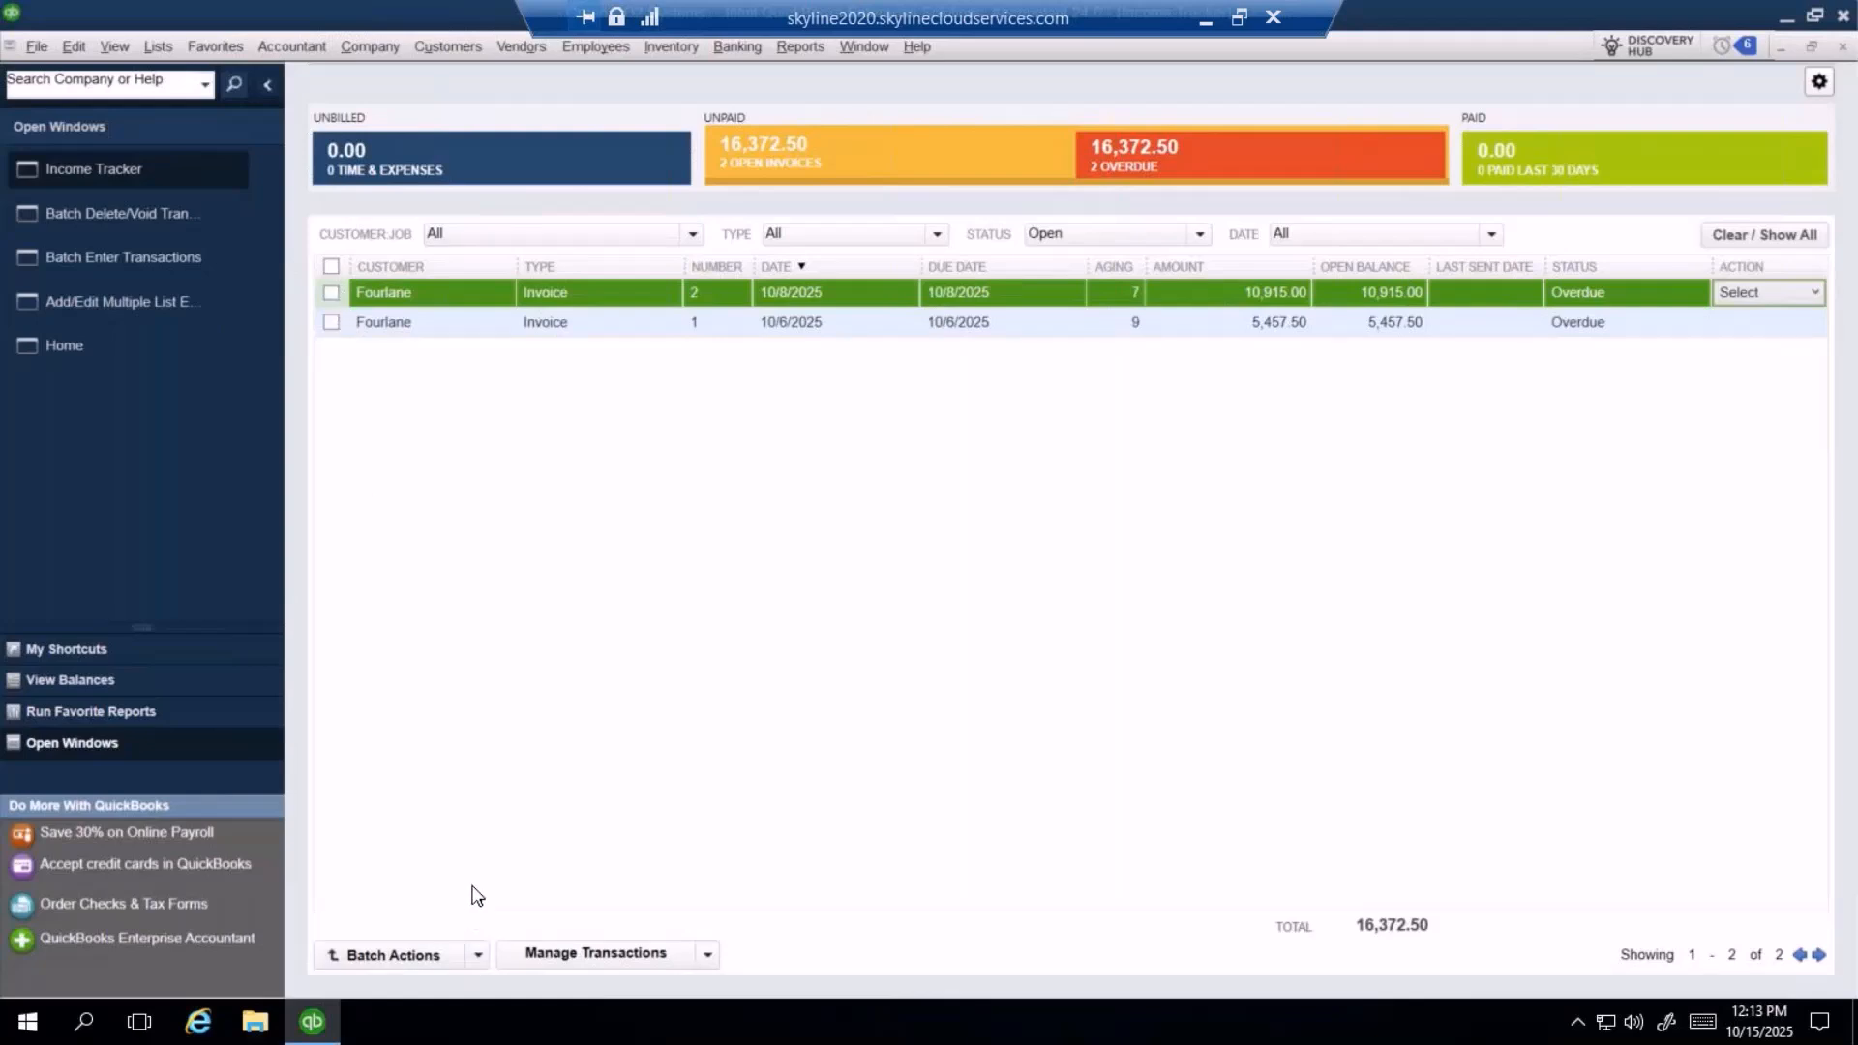
{"action": "left_click", "coordinate": [477, 955]}
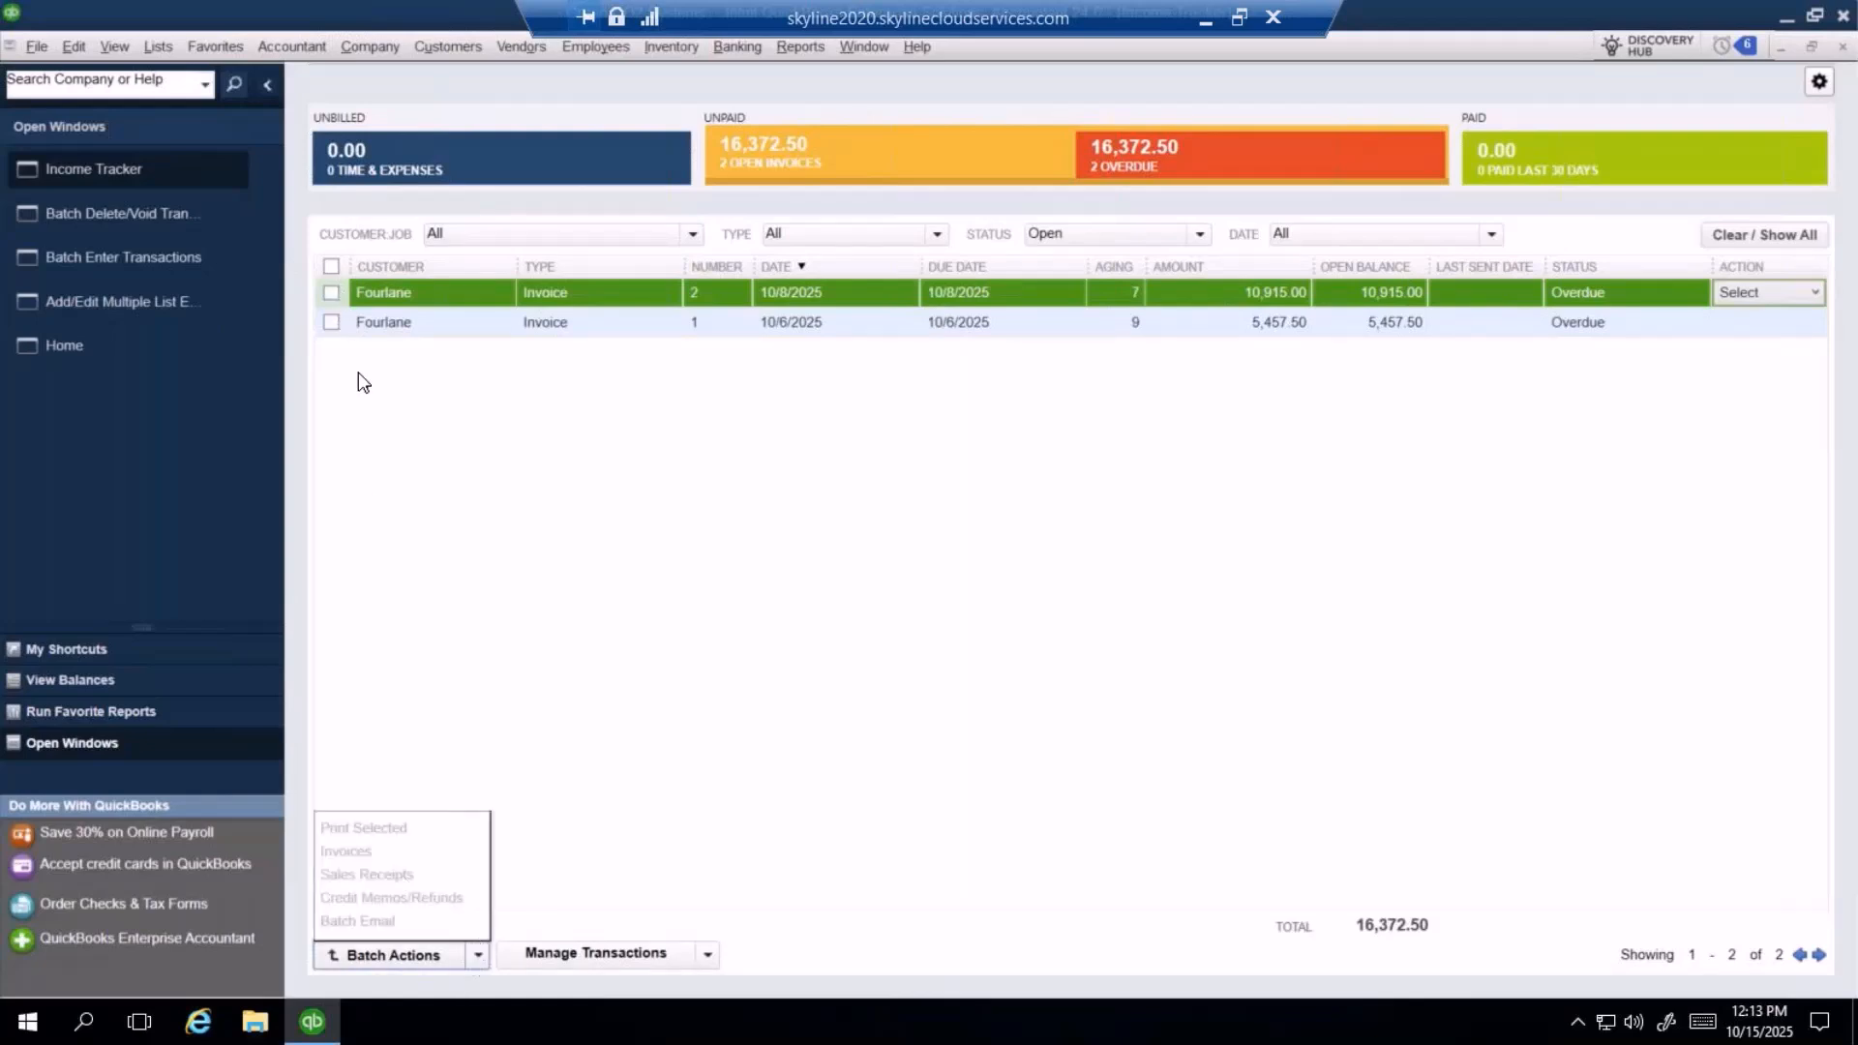
{"action": "left_click", "coordinate": [329, 294]}
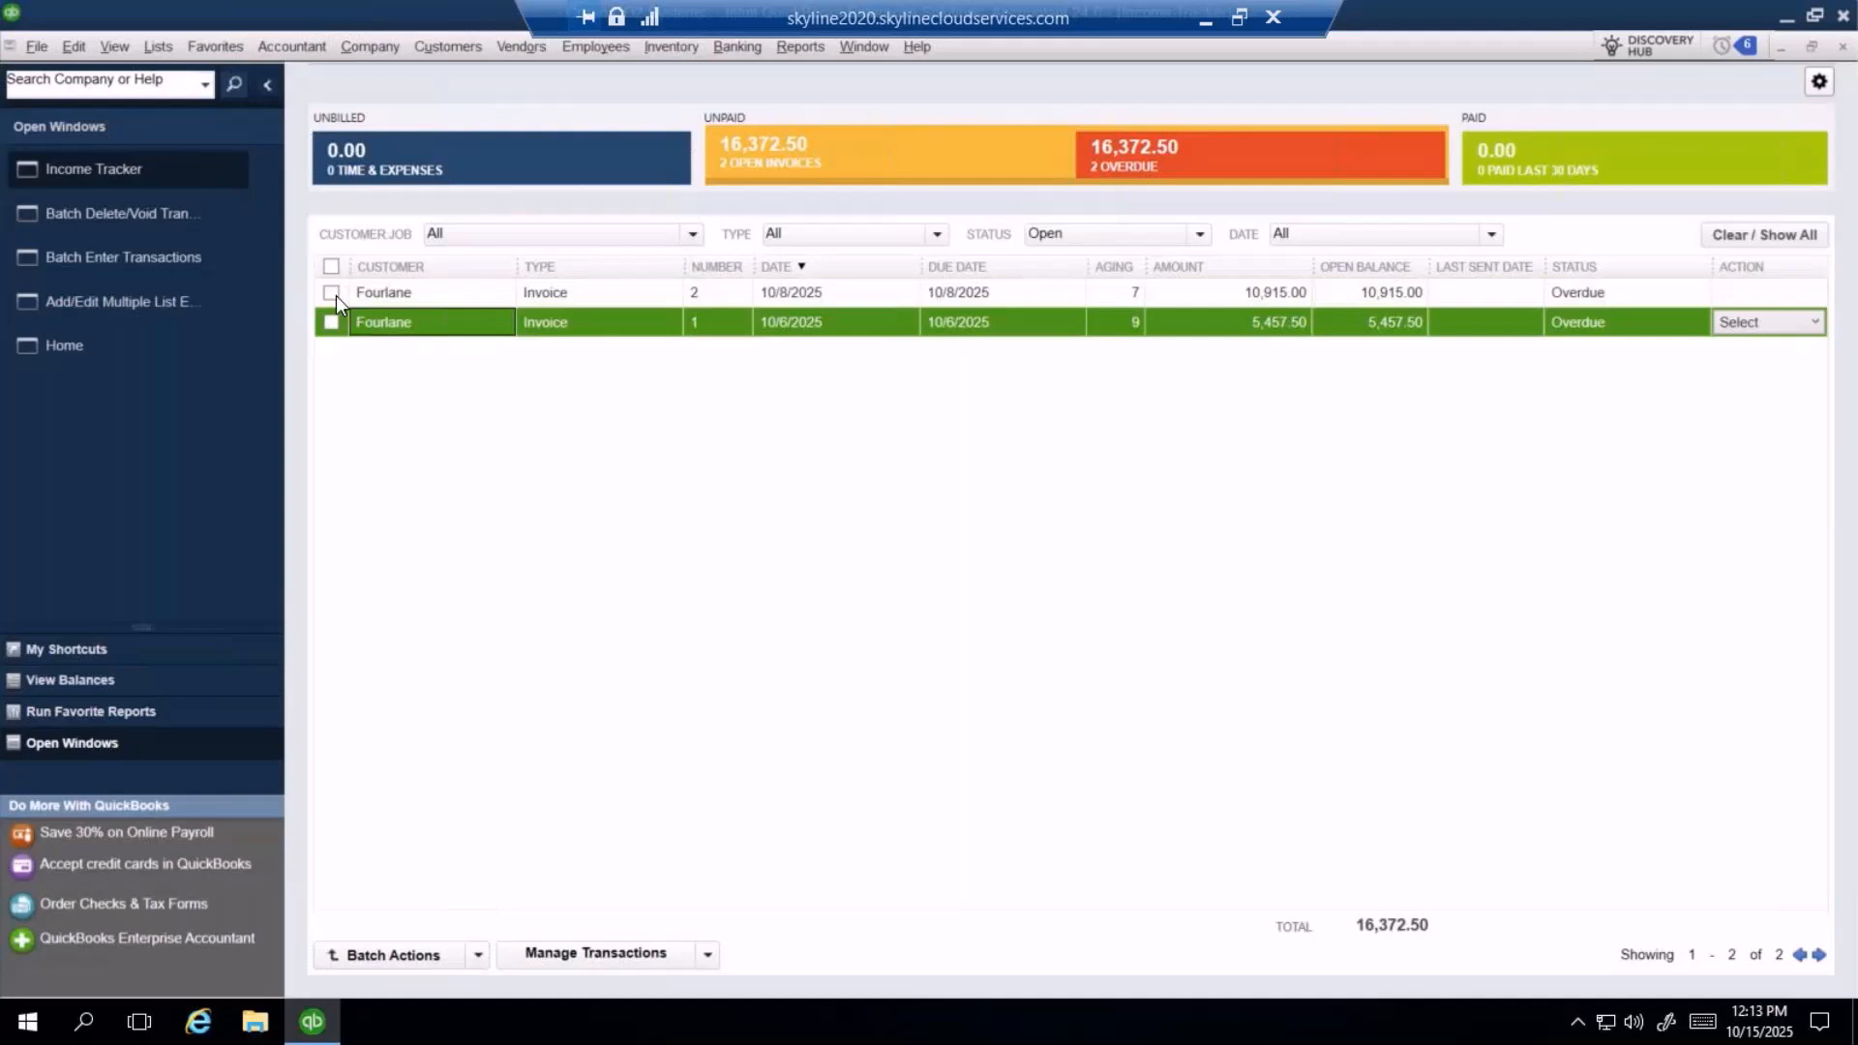
{"action": "left_click", "coordinate": [333, 293]}
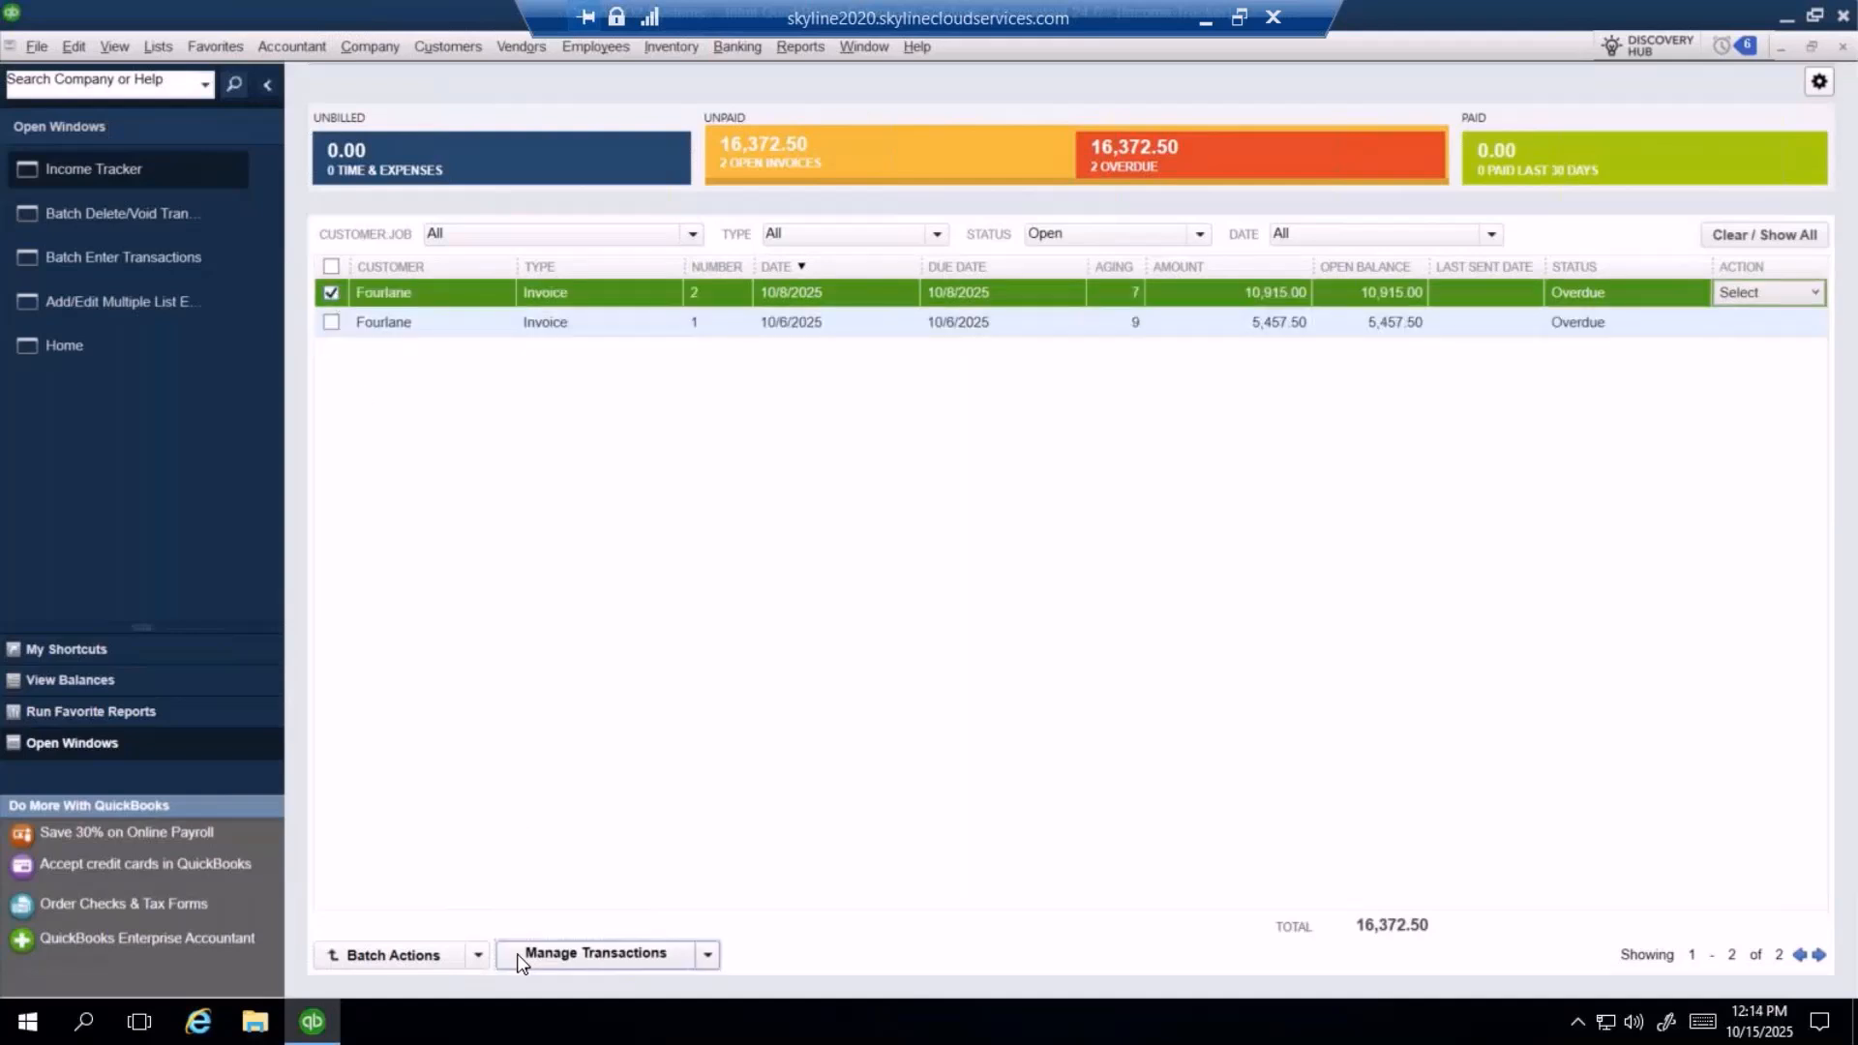
{"action": "left_click", "coordinate": [476, 955]}
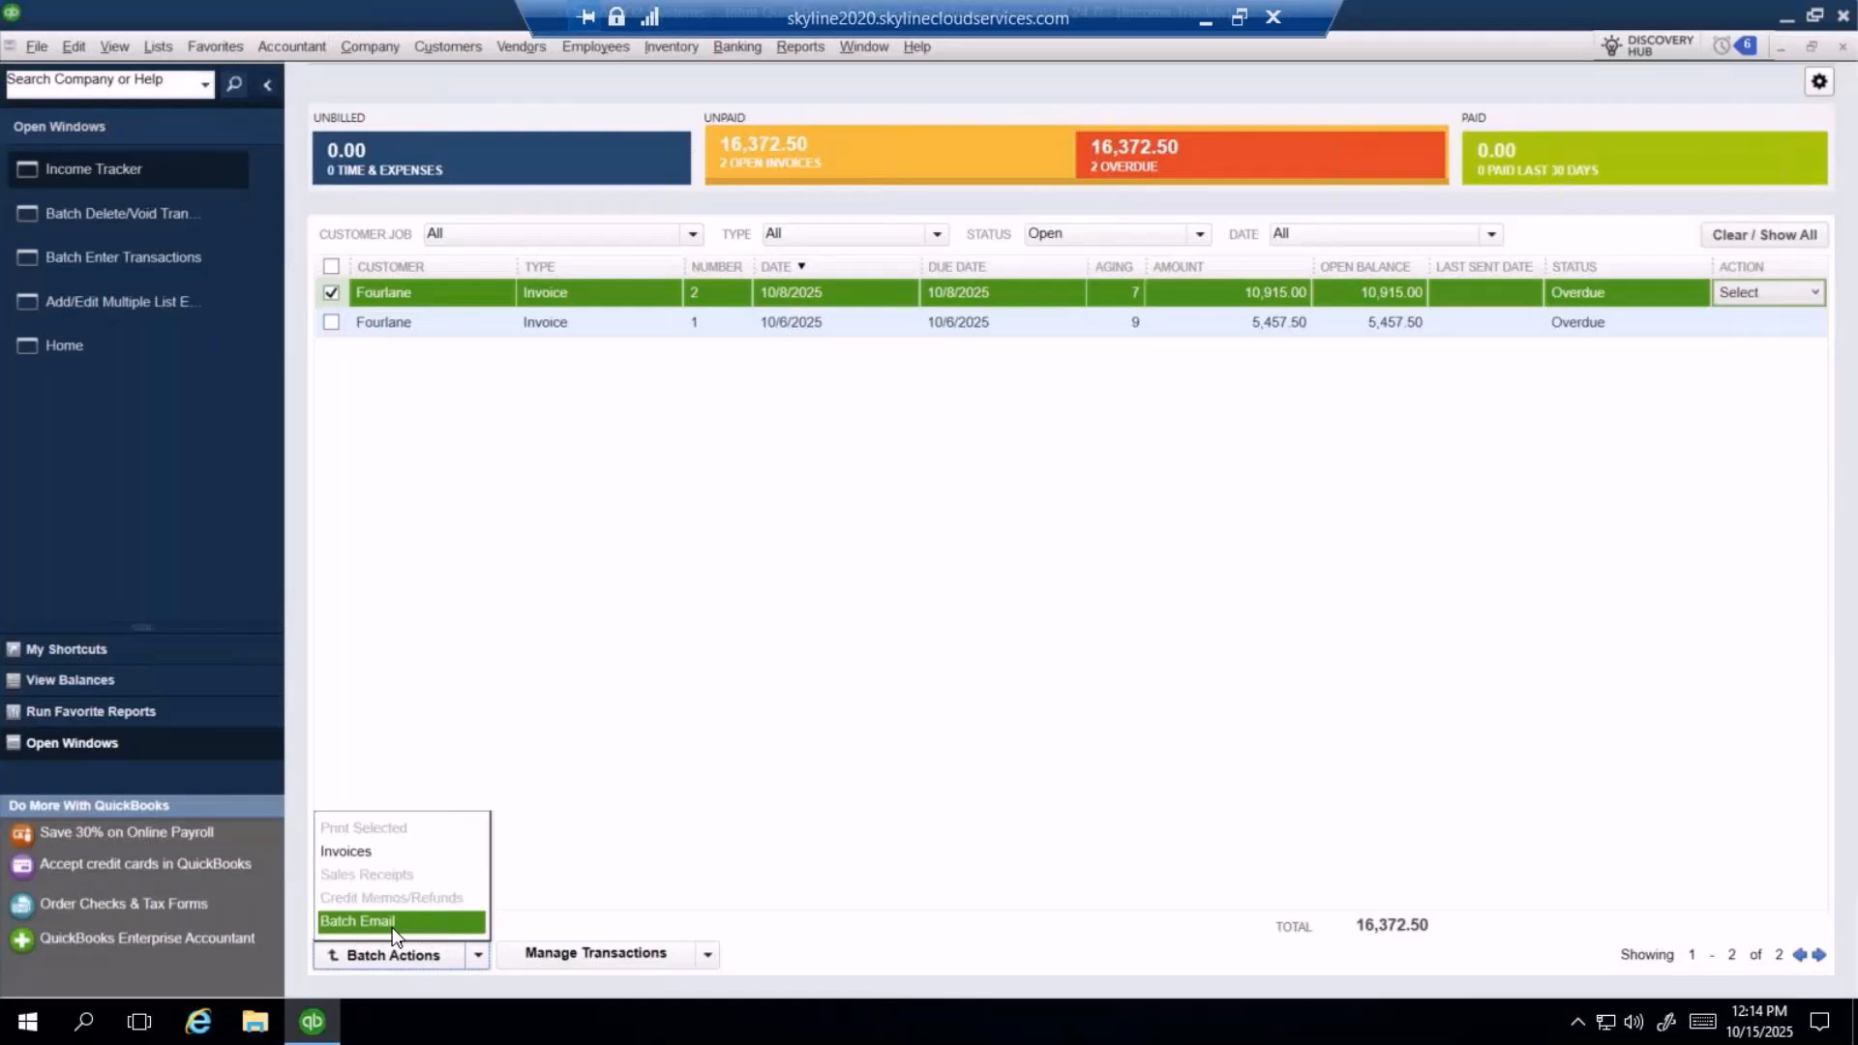
{"action": "left_click", "coordinate": [1798, 290]}
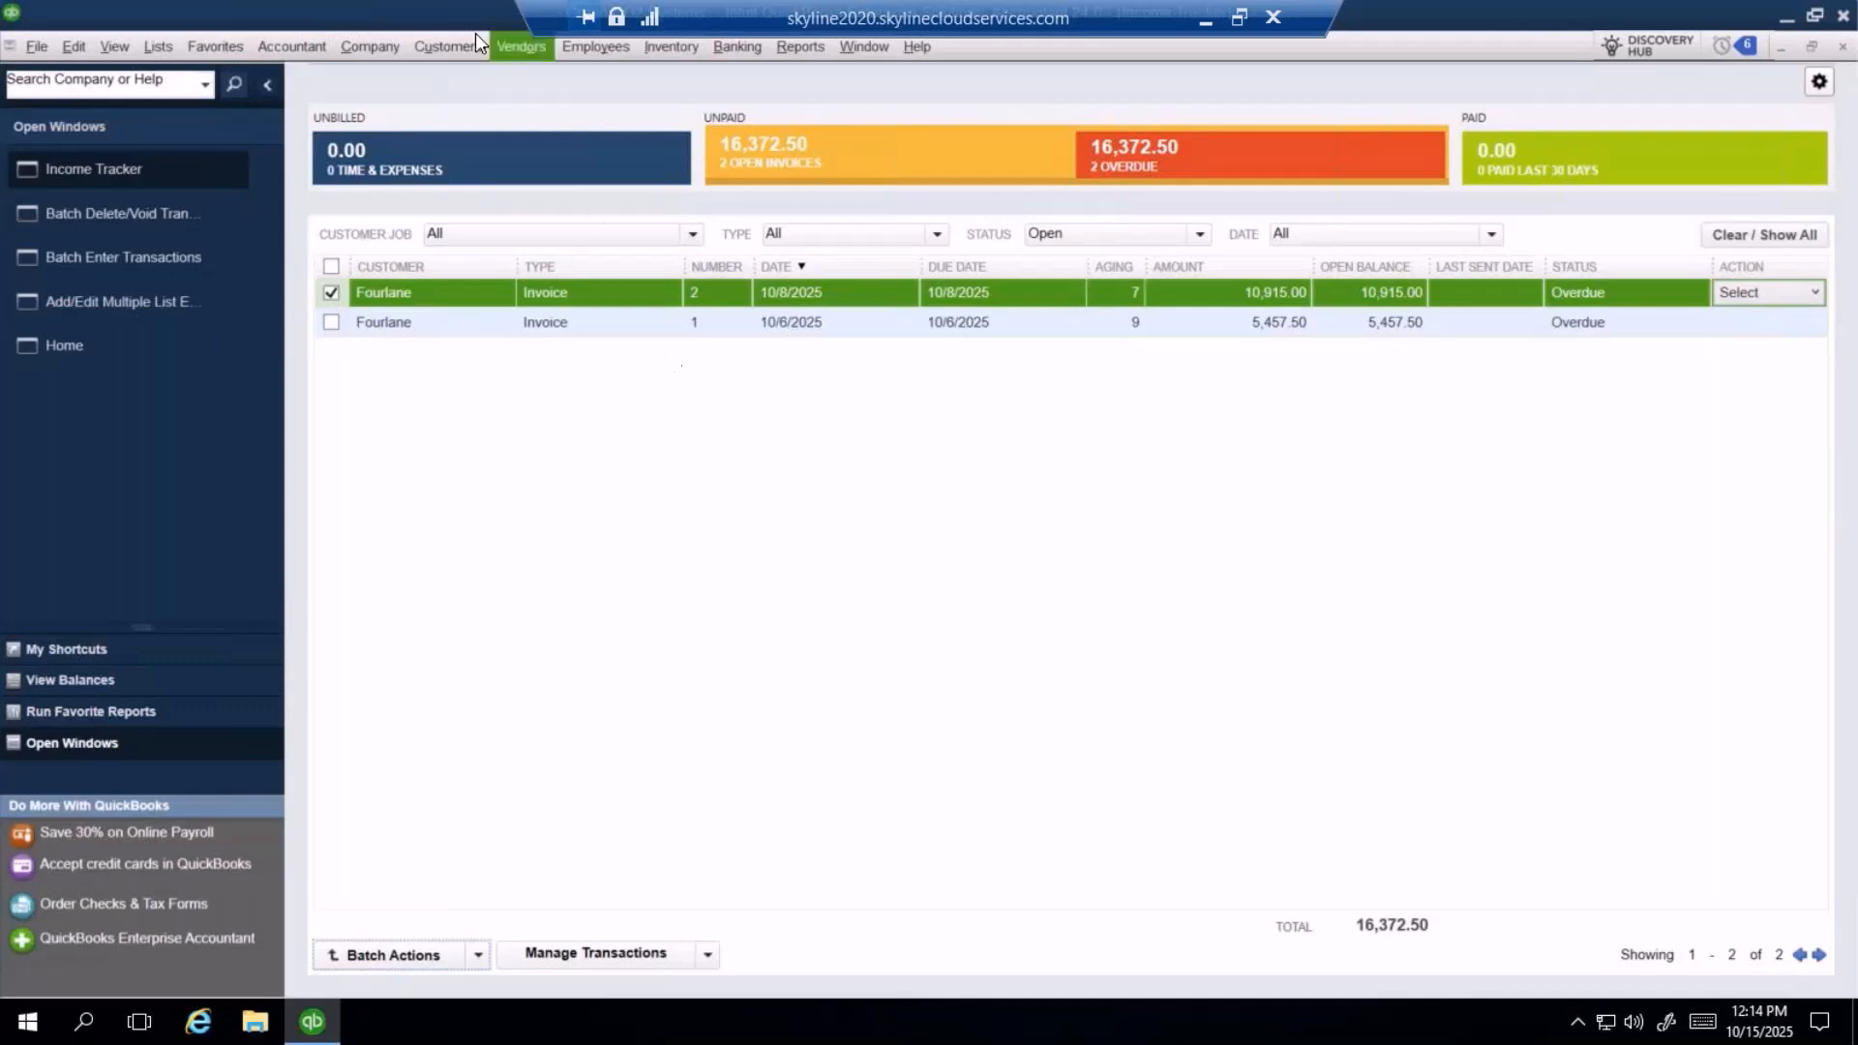
- Open the Bill Tracker and maximize its window
{"action": "left_click", "coordinate": [505, 56]}
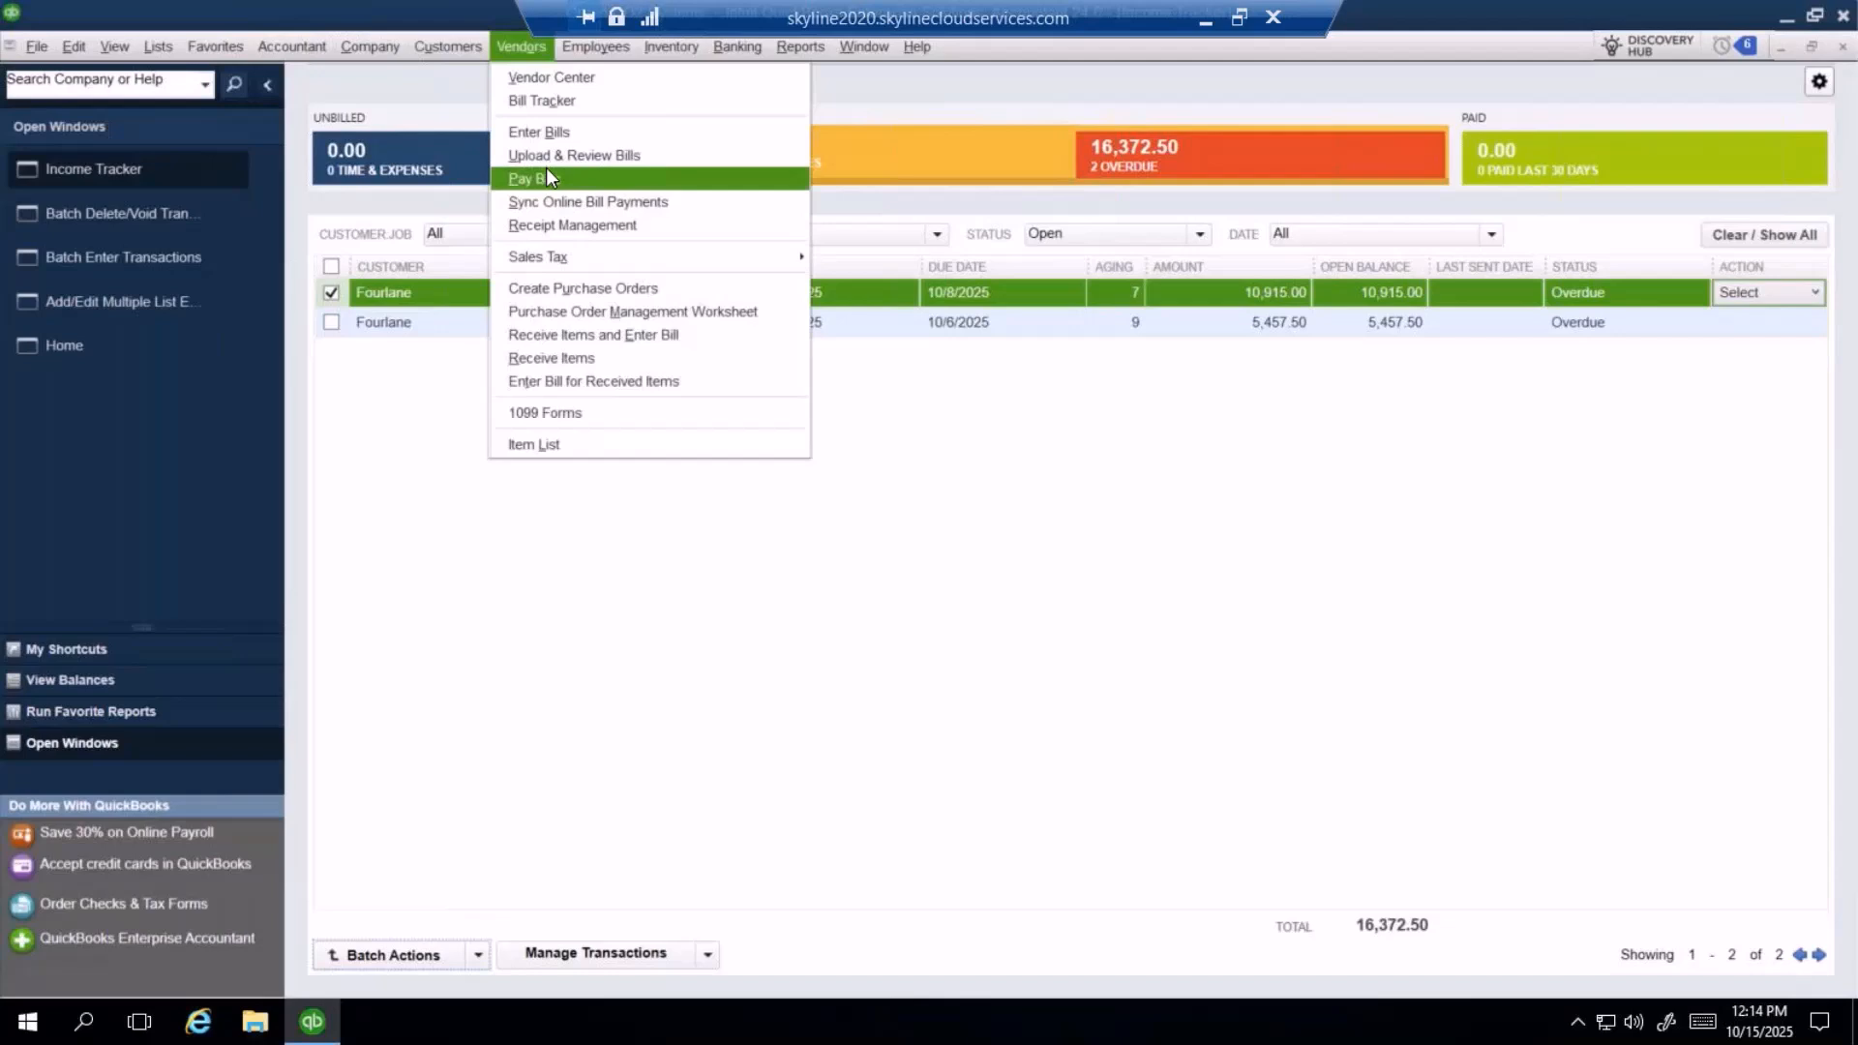
{"action": "left_click", "coordinate": [587, 132]}
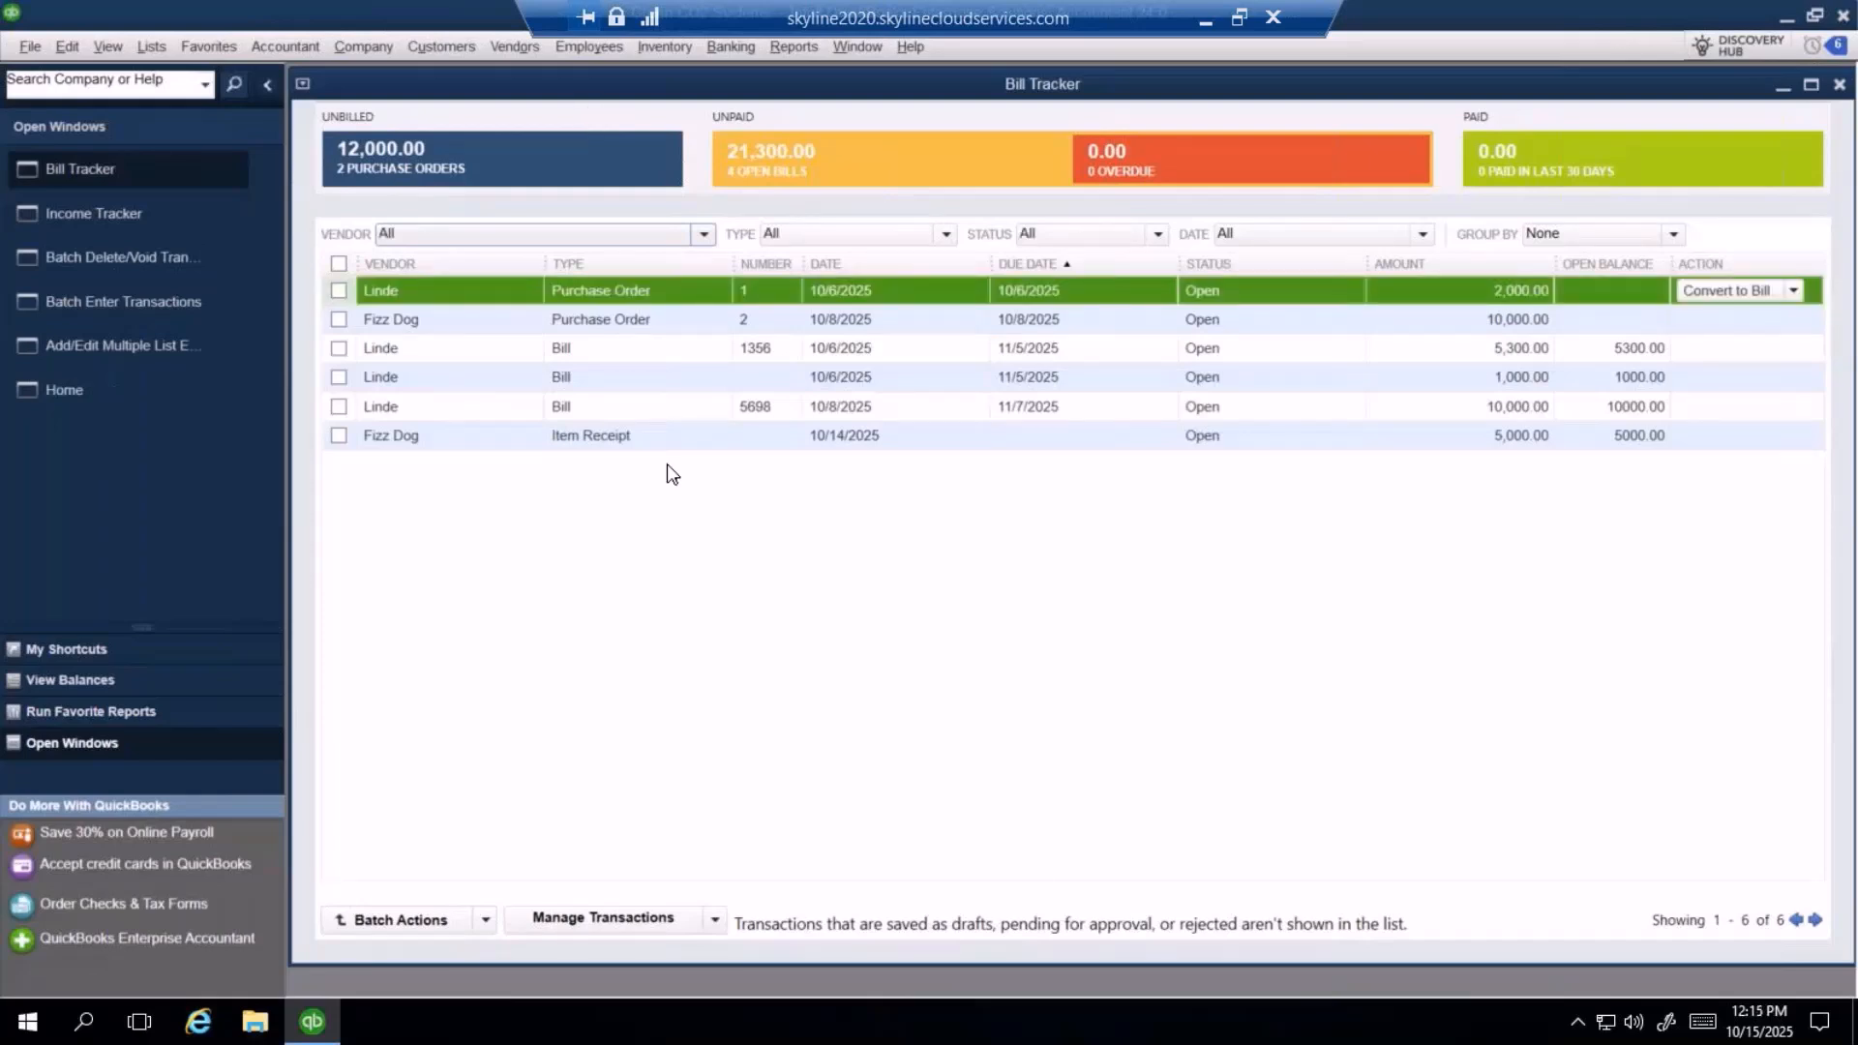
{"action": "left_click", "coordinate": [1811, 85]}
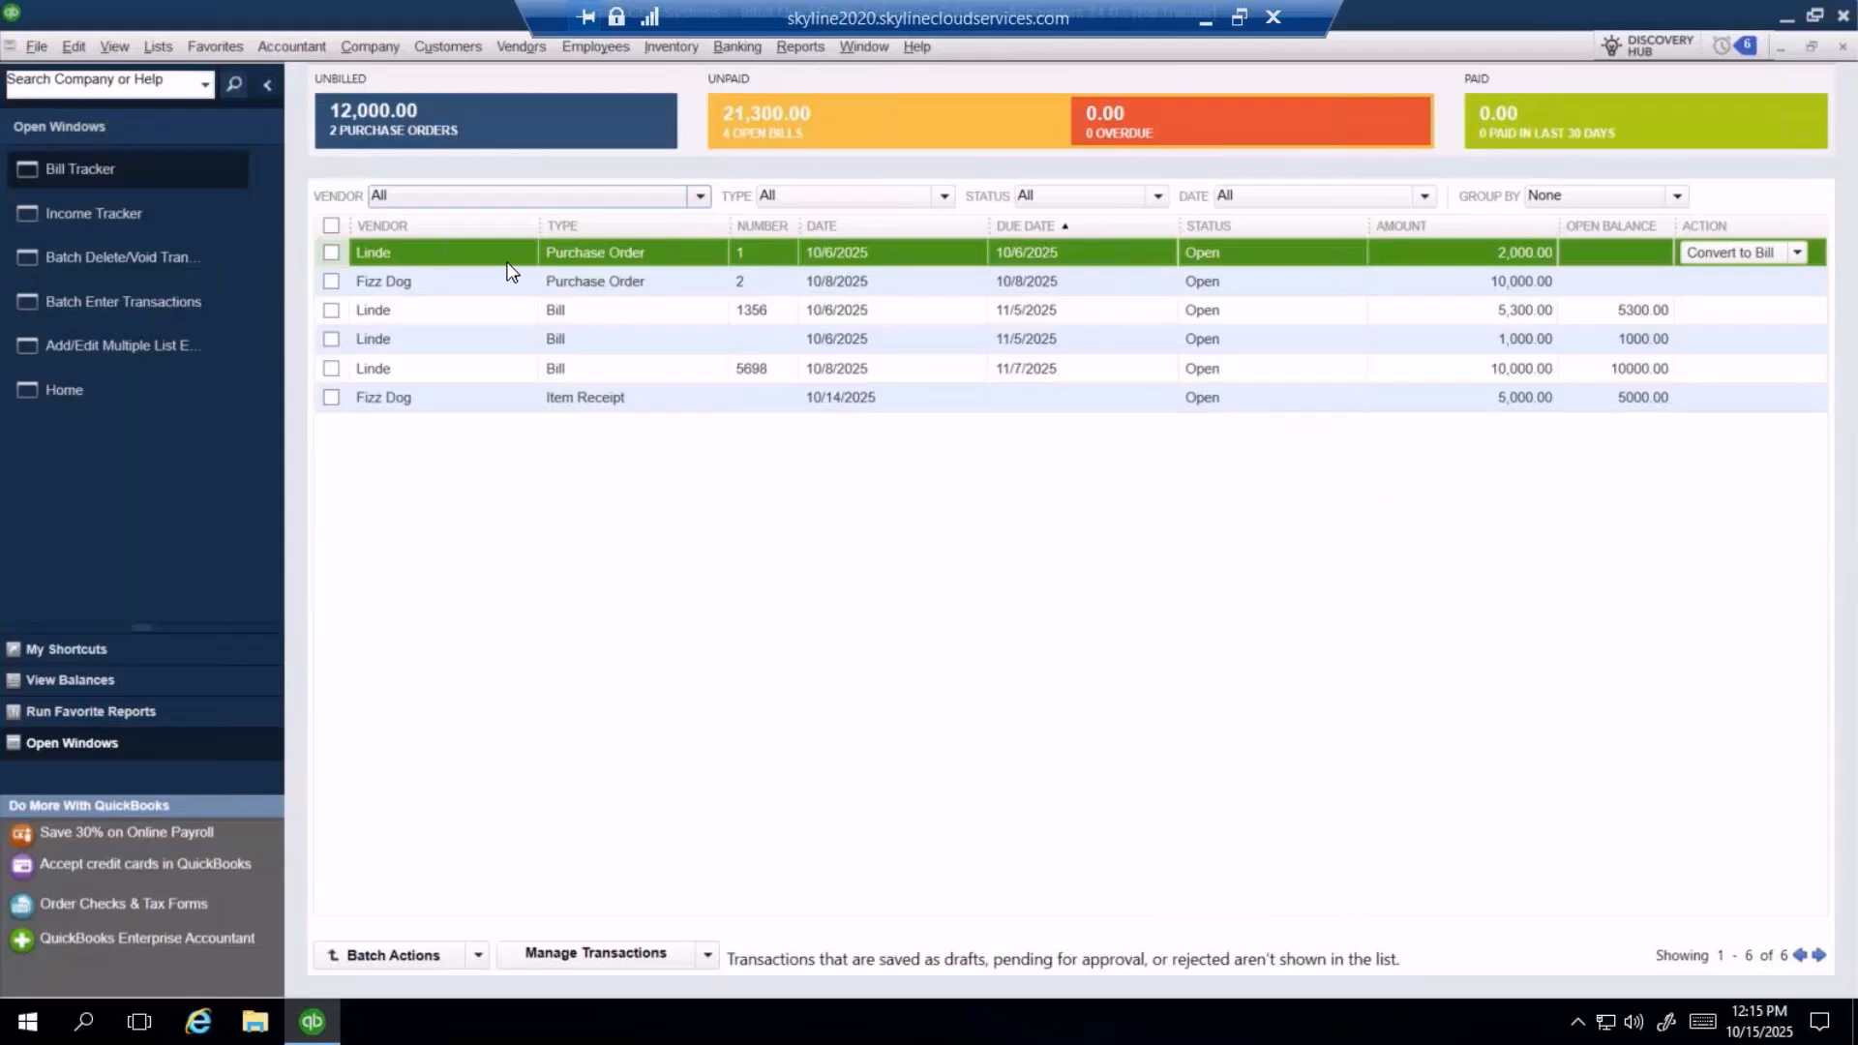
- Review the Accounting, Checking and General preferences, including General's company-wide settings, and leave Preferences without changes
{"action": "left_click", "coordinate": [67, 45]}
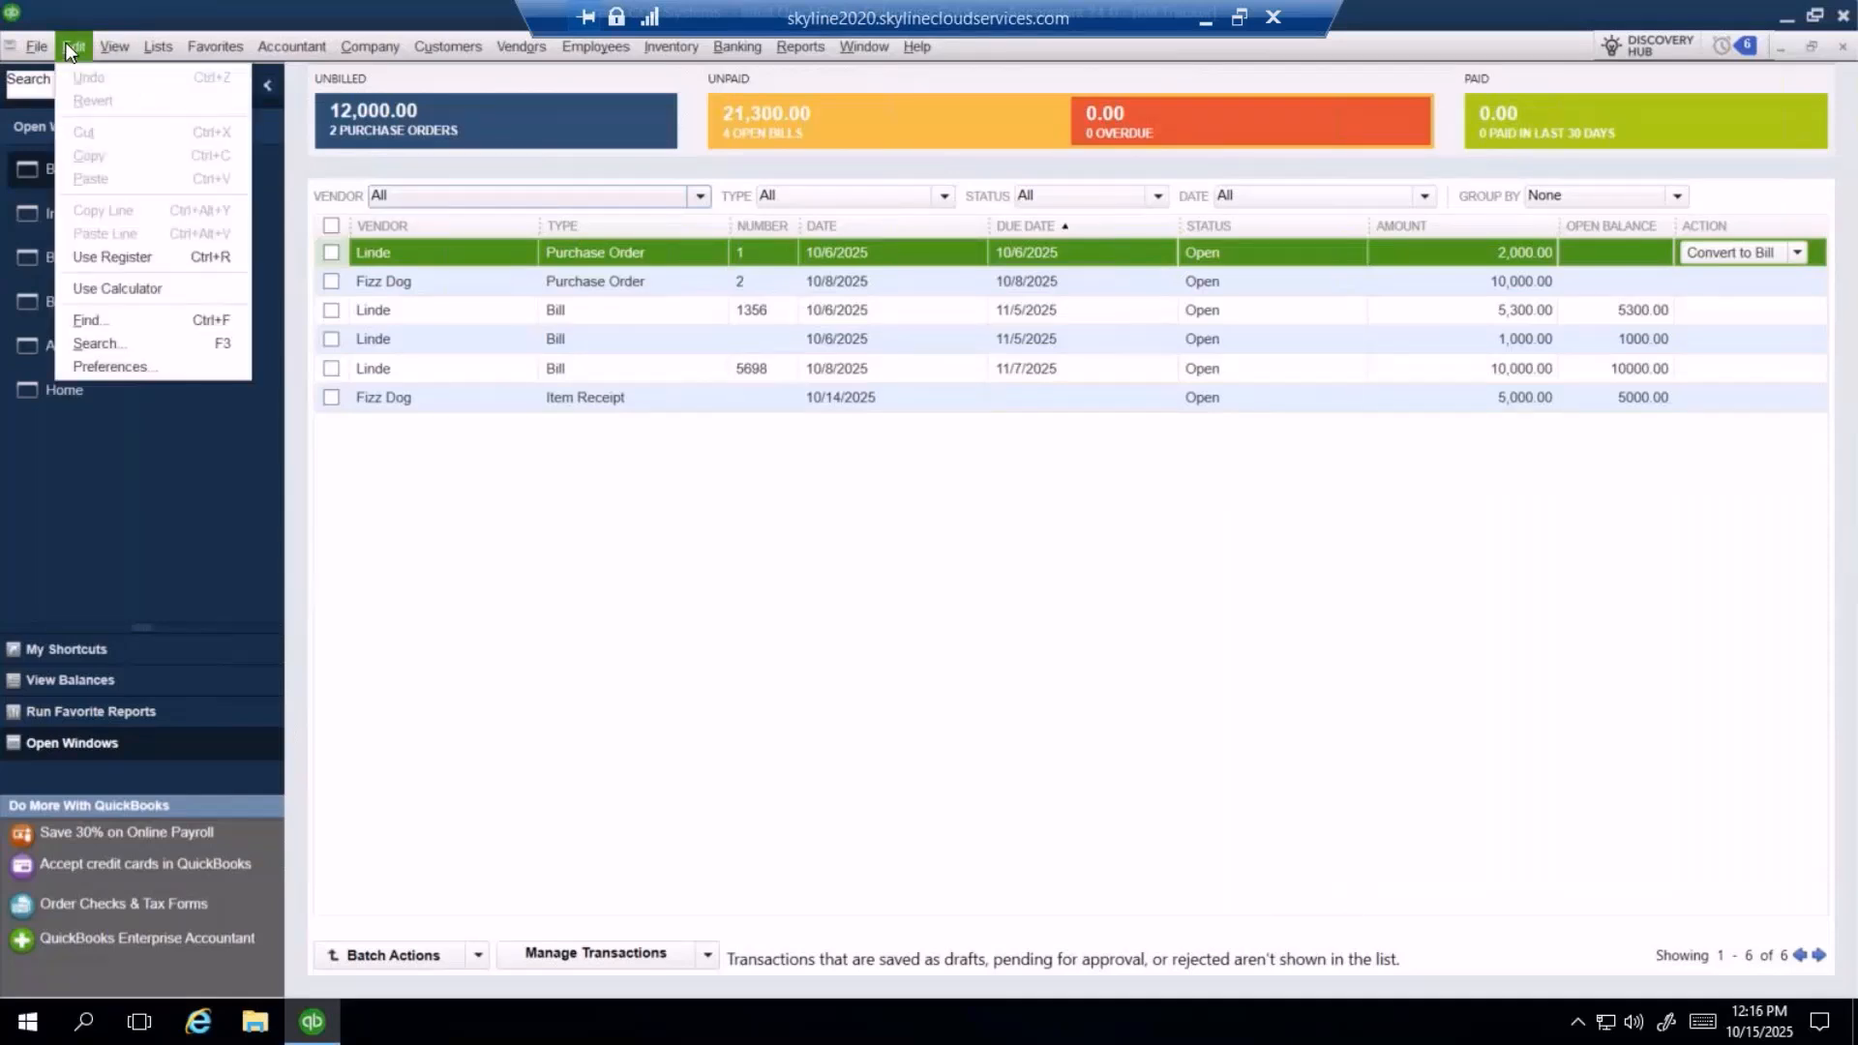
{"action": "left_click", "coordinate": [174, 365]}
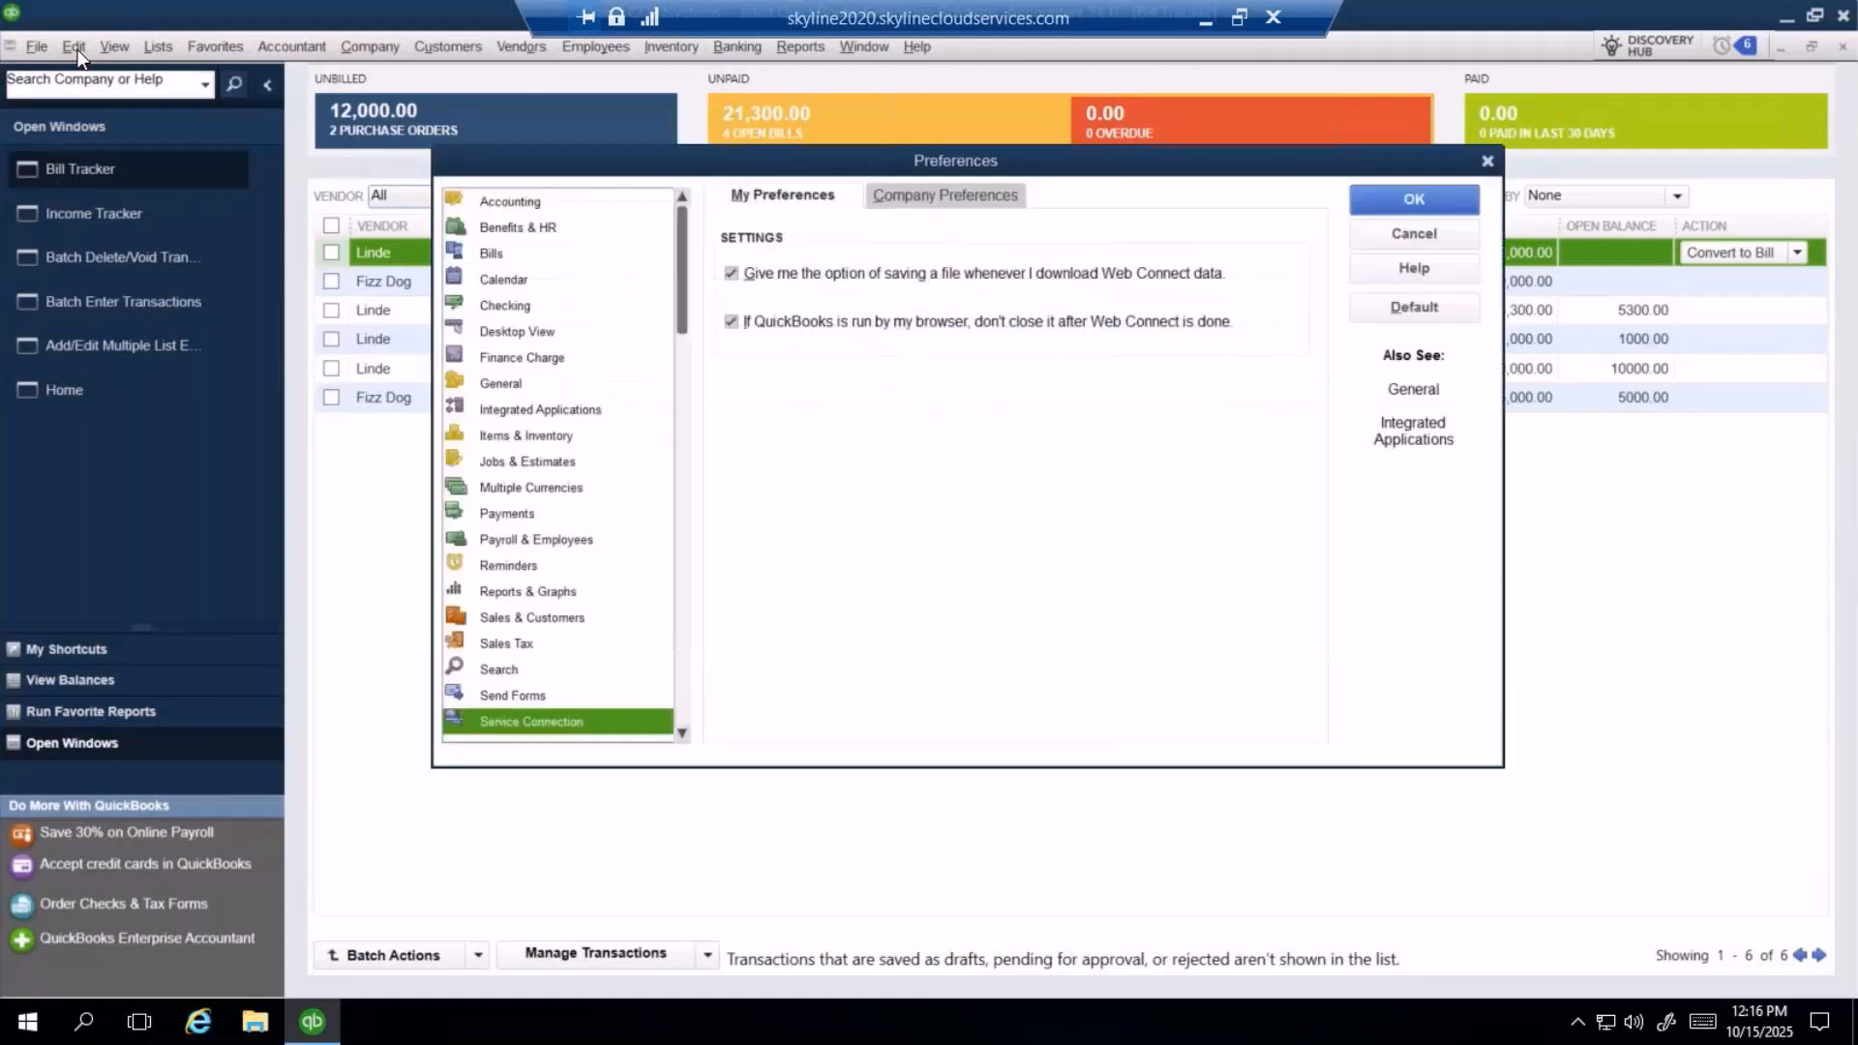
{"action": "left_click", "coordinate": [540, 203]}
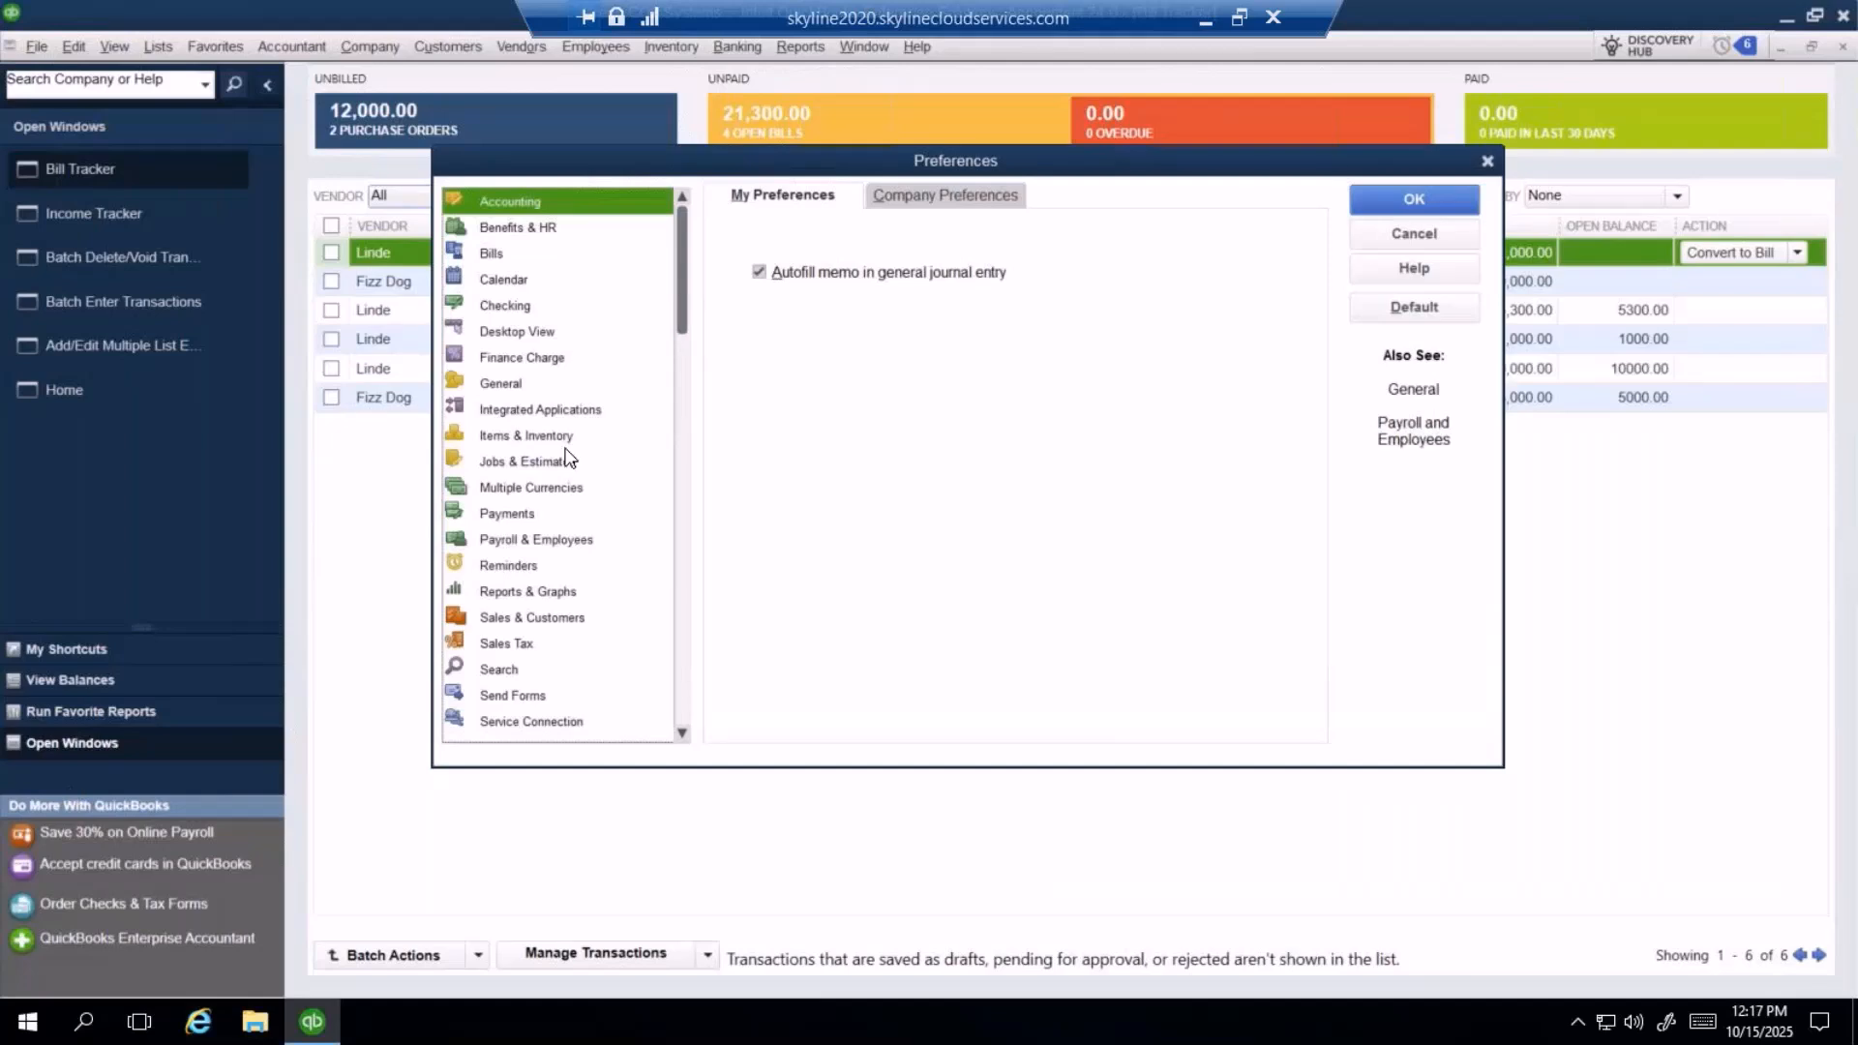
{"action": "left_click", "coordinate": [509, 305]}
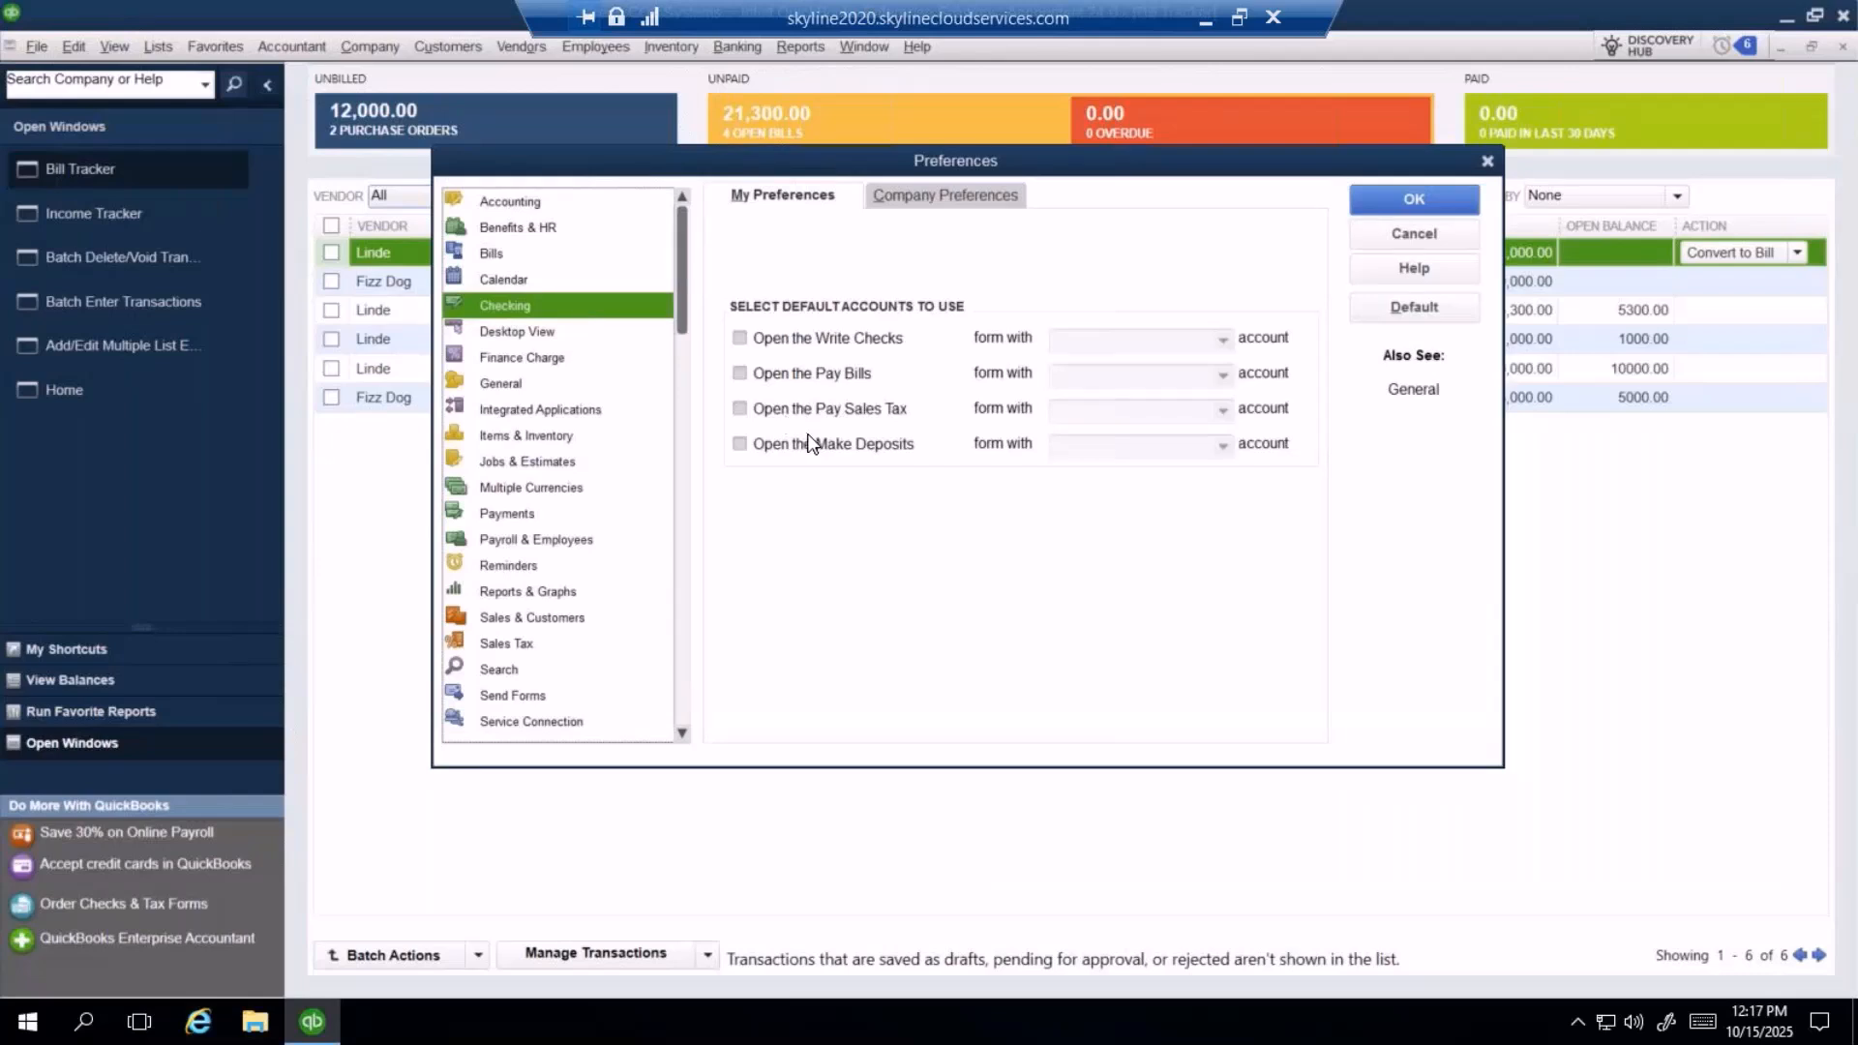
{"action": "left_click", "coordinate": [508, 387]}
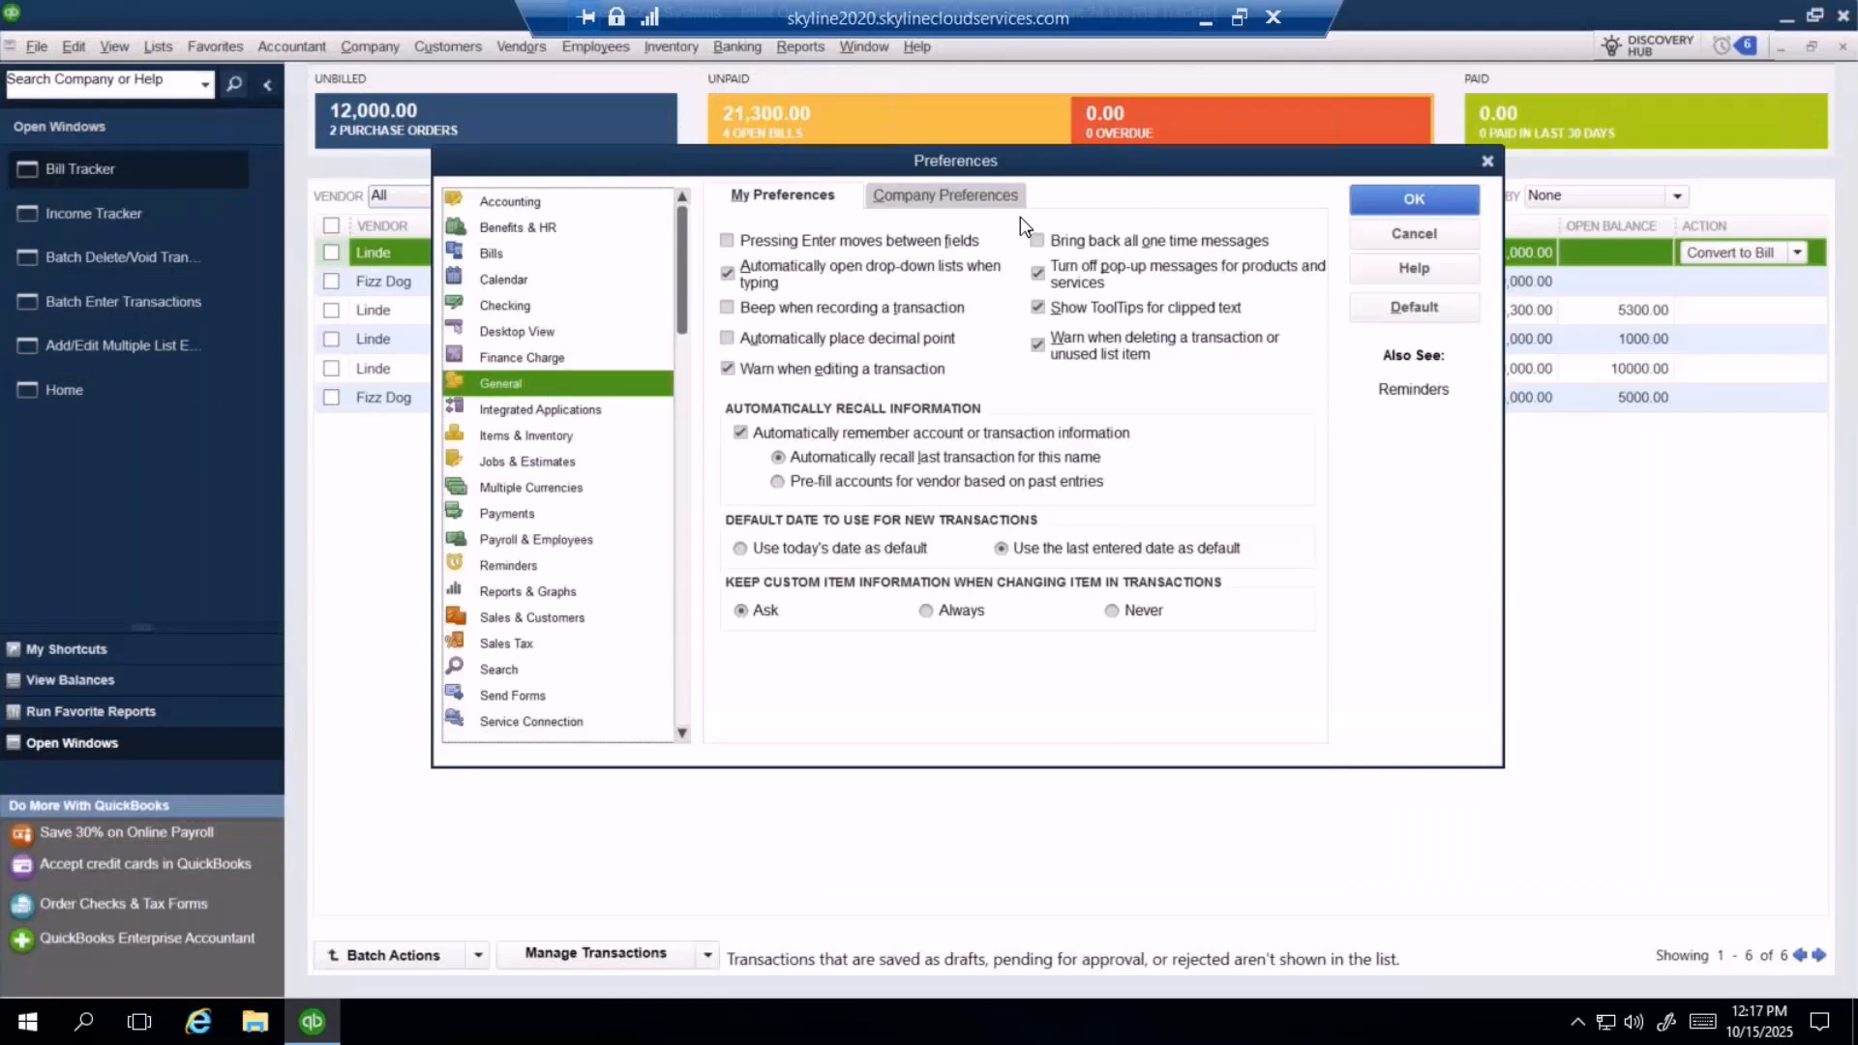
{"action": "left_click", "coordinate": [973, 198]}
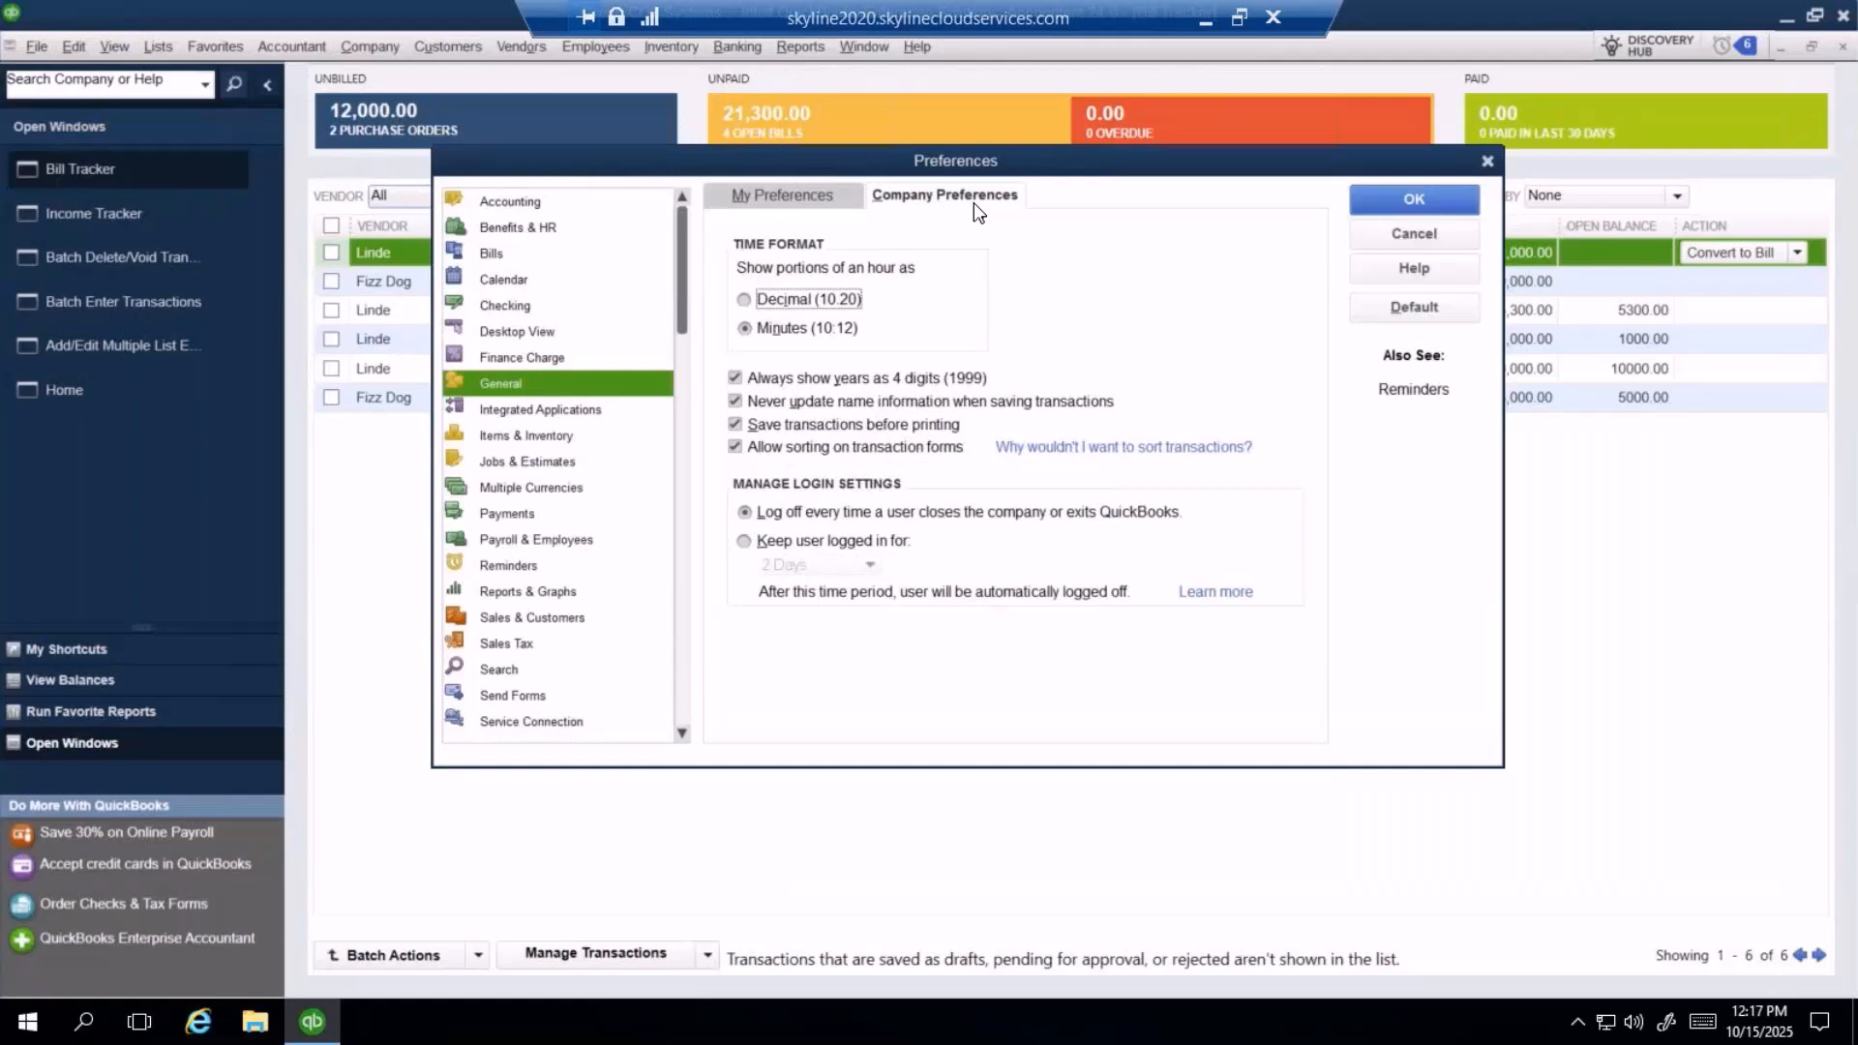
{"action": "left_click", "coordinate": [1409, 236]}
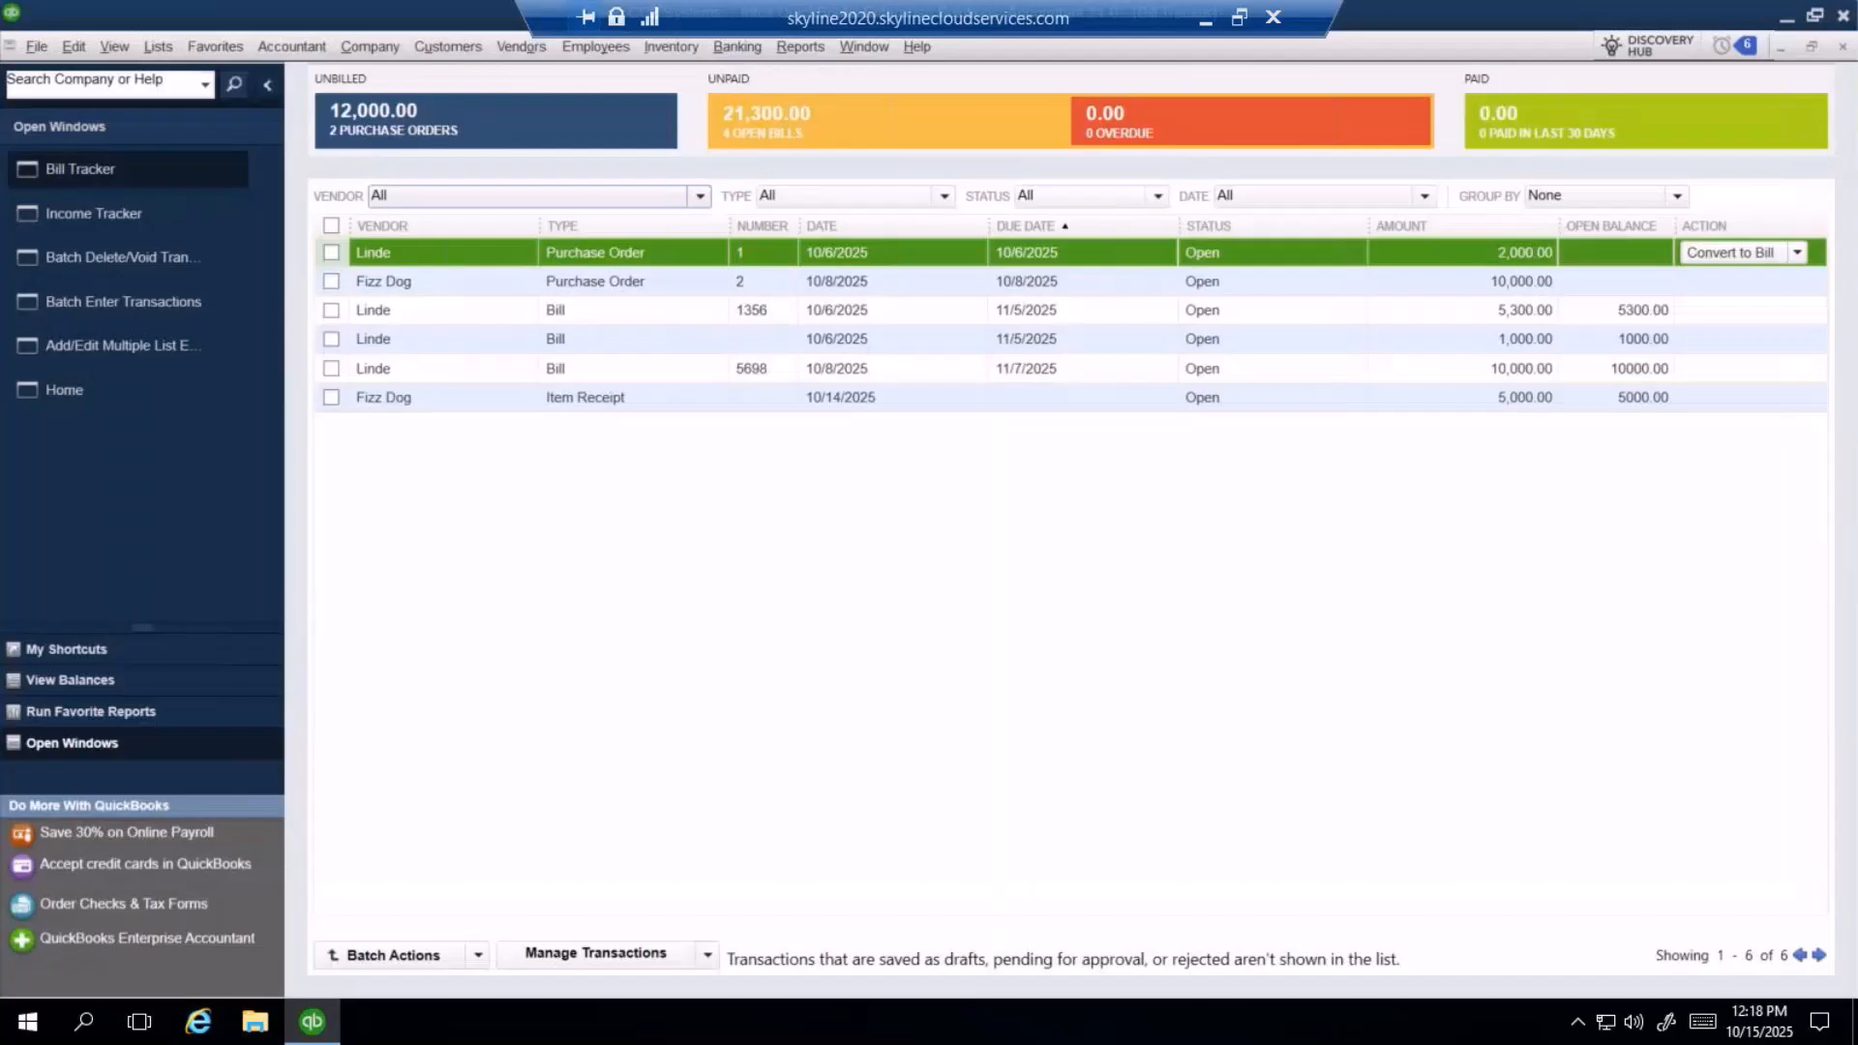
- Turn on the open window list and use it to bring up the Income Tracker and Batch Delete/Void Transactions
{"action": "left_click", "coordinate": [114, 48]}
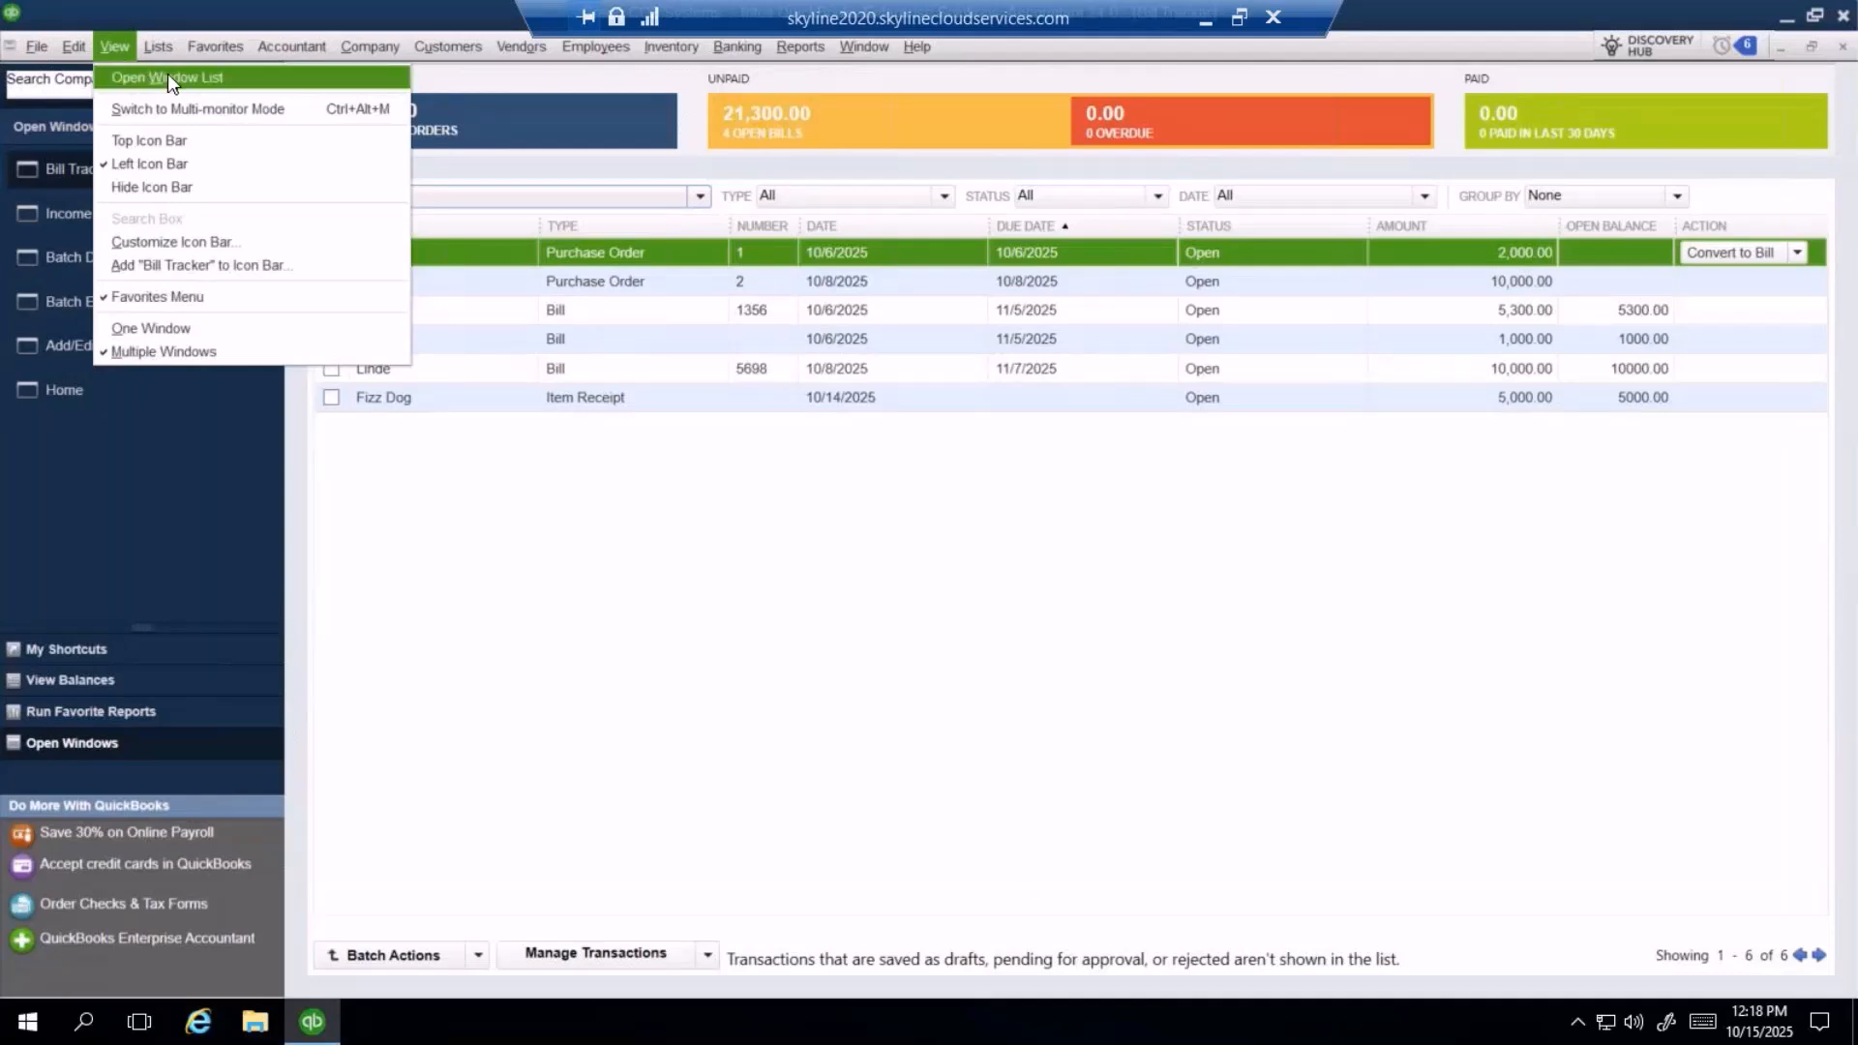
{"action": "left_click", "coordinate": [167, 77]}
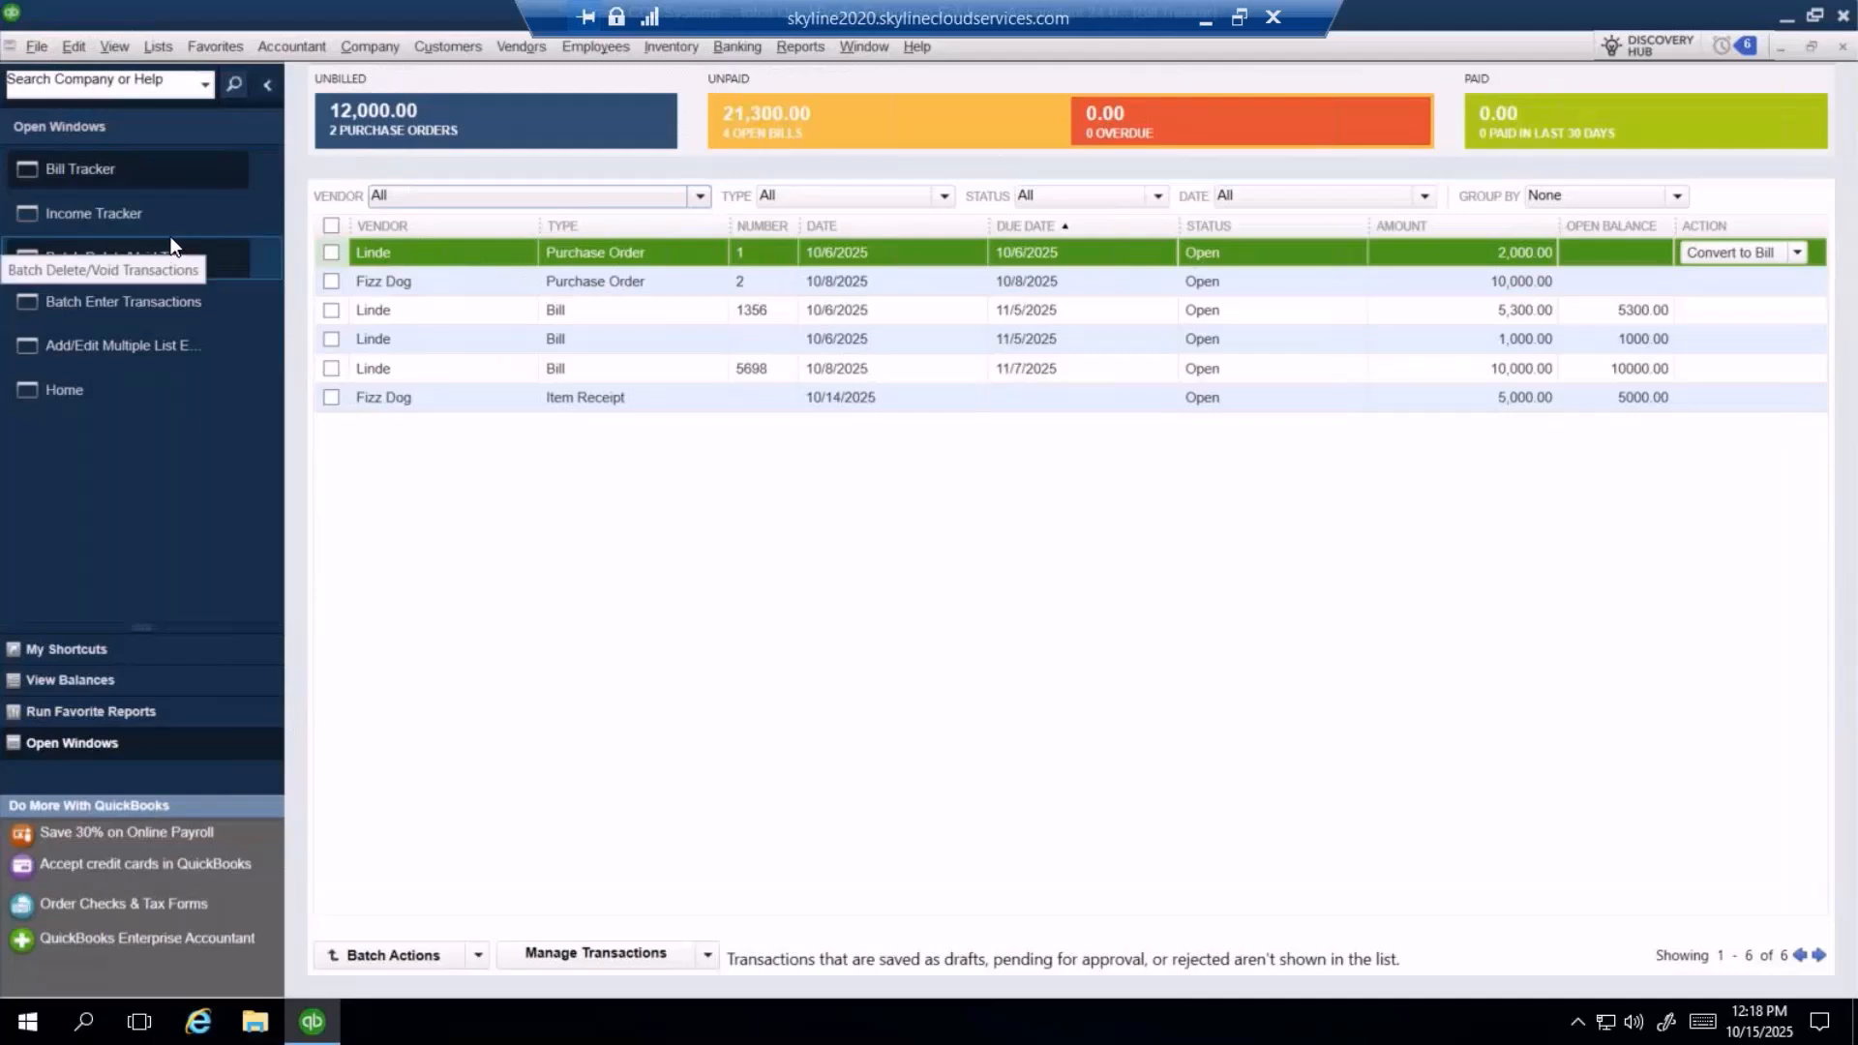
{"action": "left_click", "coordinate": [139, 214]}
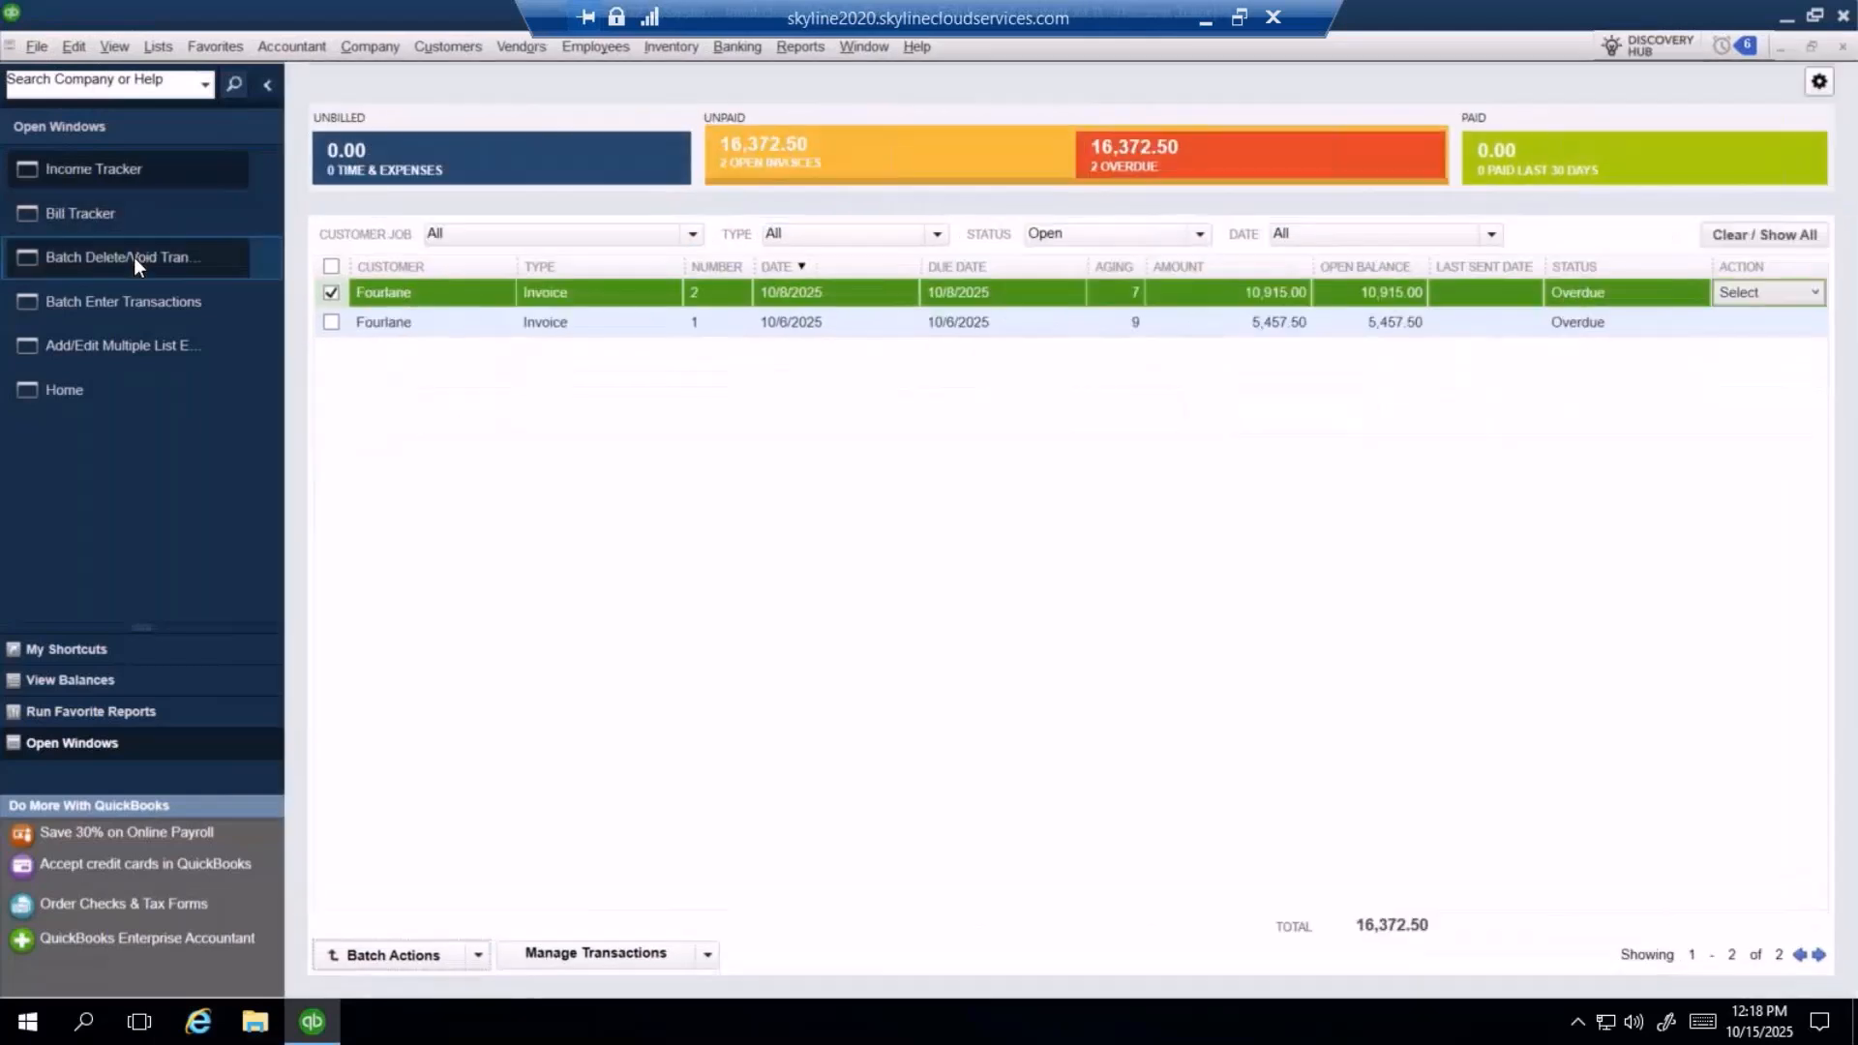
{"action": "left_click", "coordinate": [133, 257]}
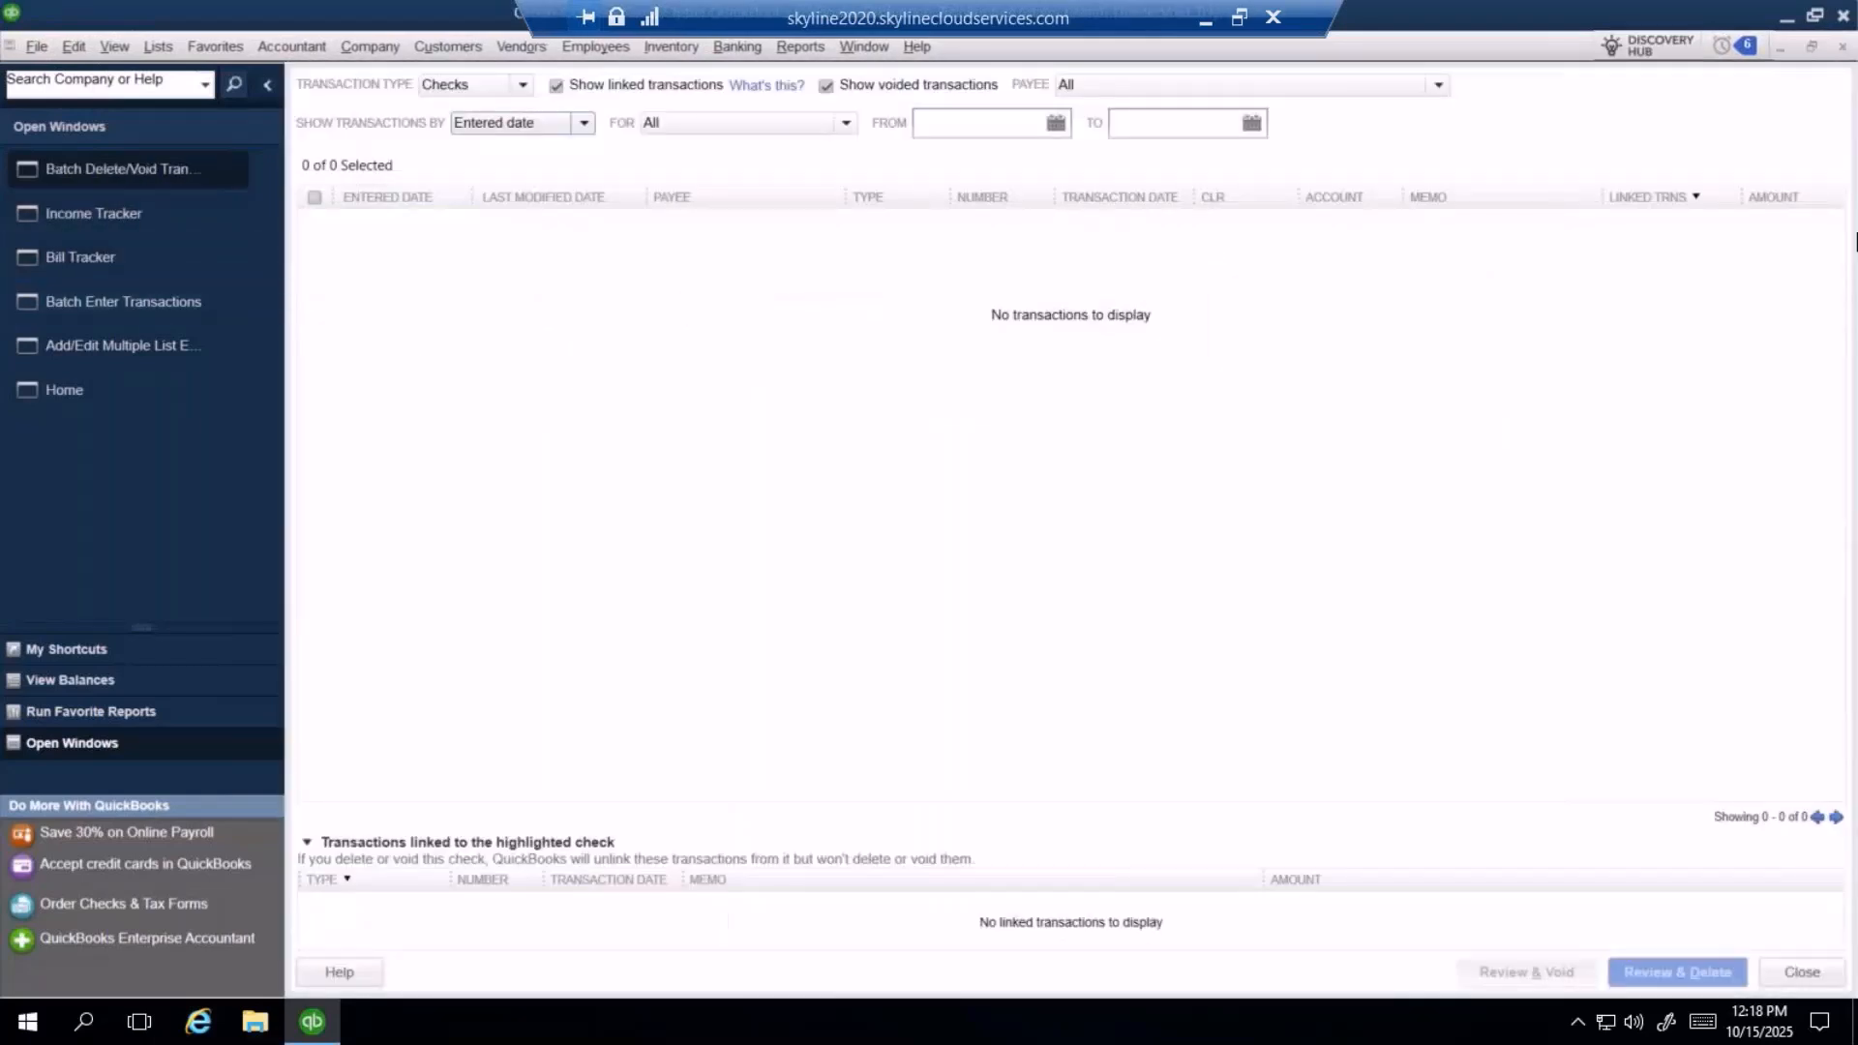
- Close Batch Delete/Void Transactions, the Income Tracker and the Bill Tracker, leaving Batch Enter Transactions maximized
{"action": "left_click", "coordinate": [1841, 47]}
{"action": "left_click", "coordinate": [1841, 47]}
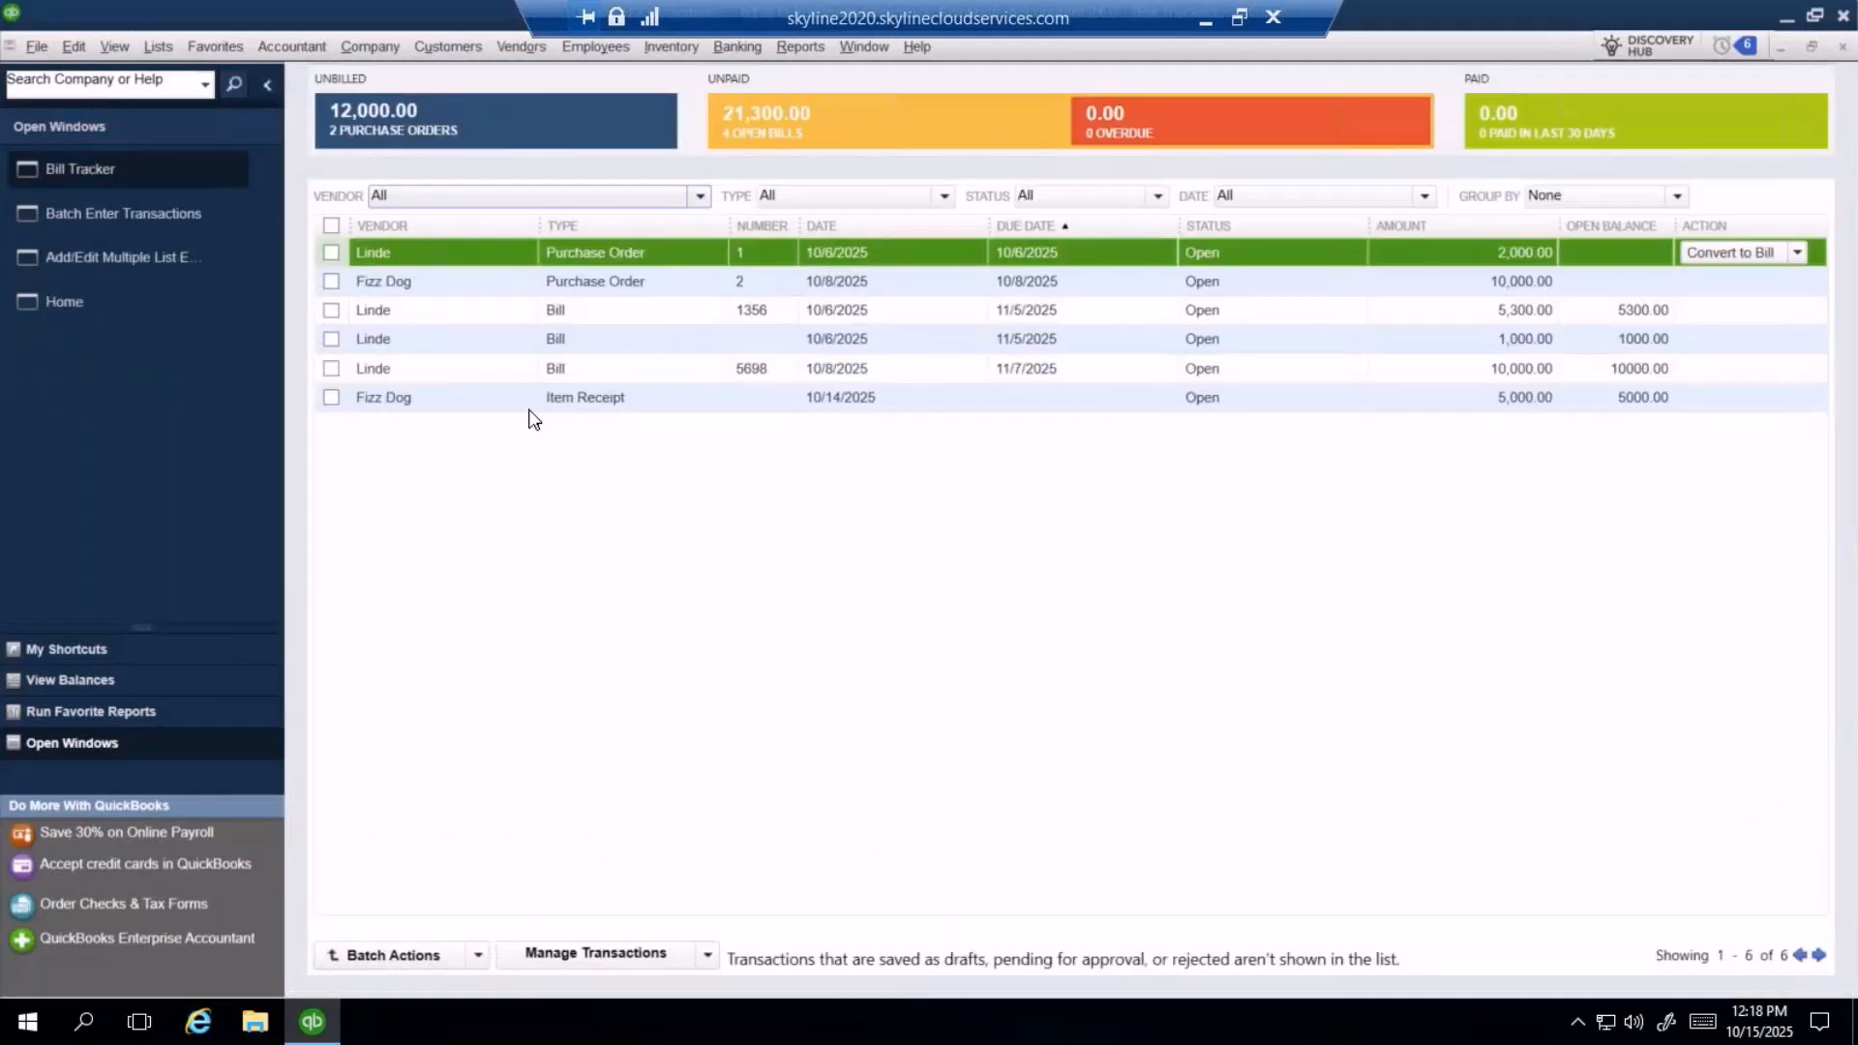
{"action": "left_click", "coordinate": [1813, 47]}
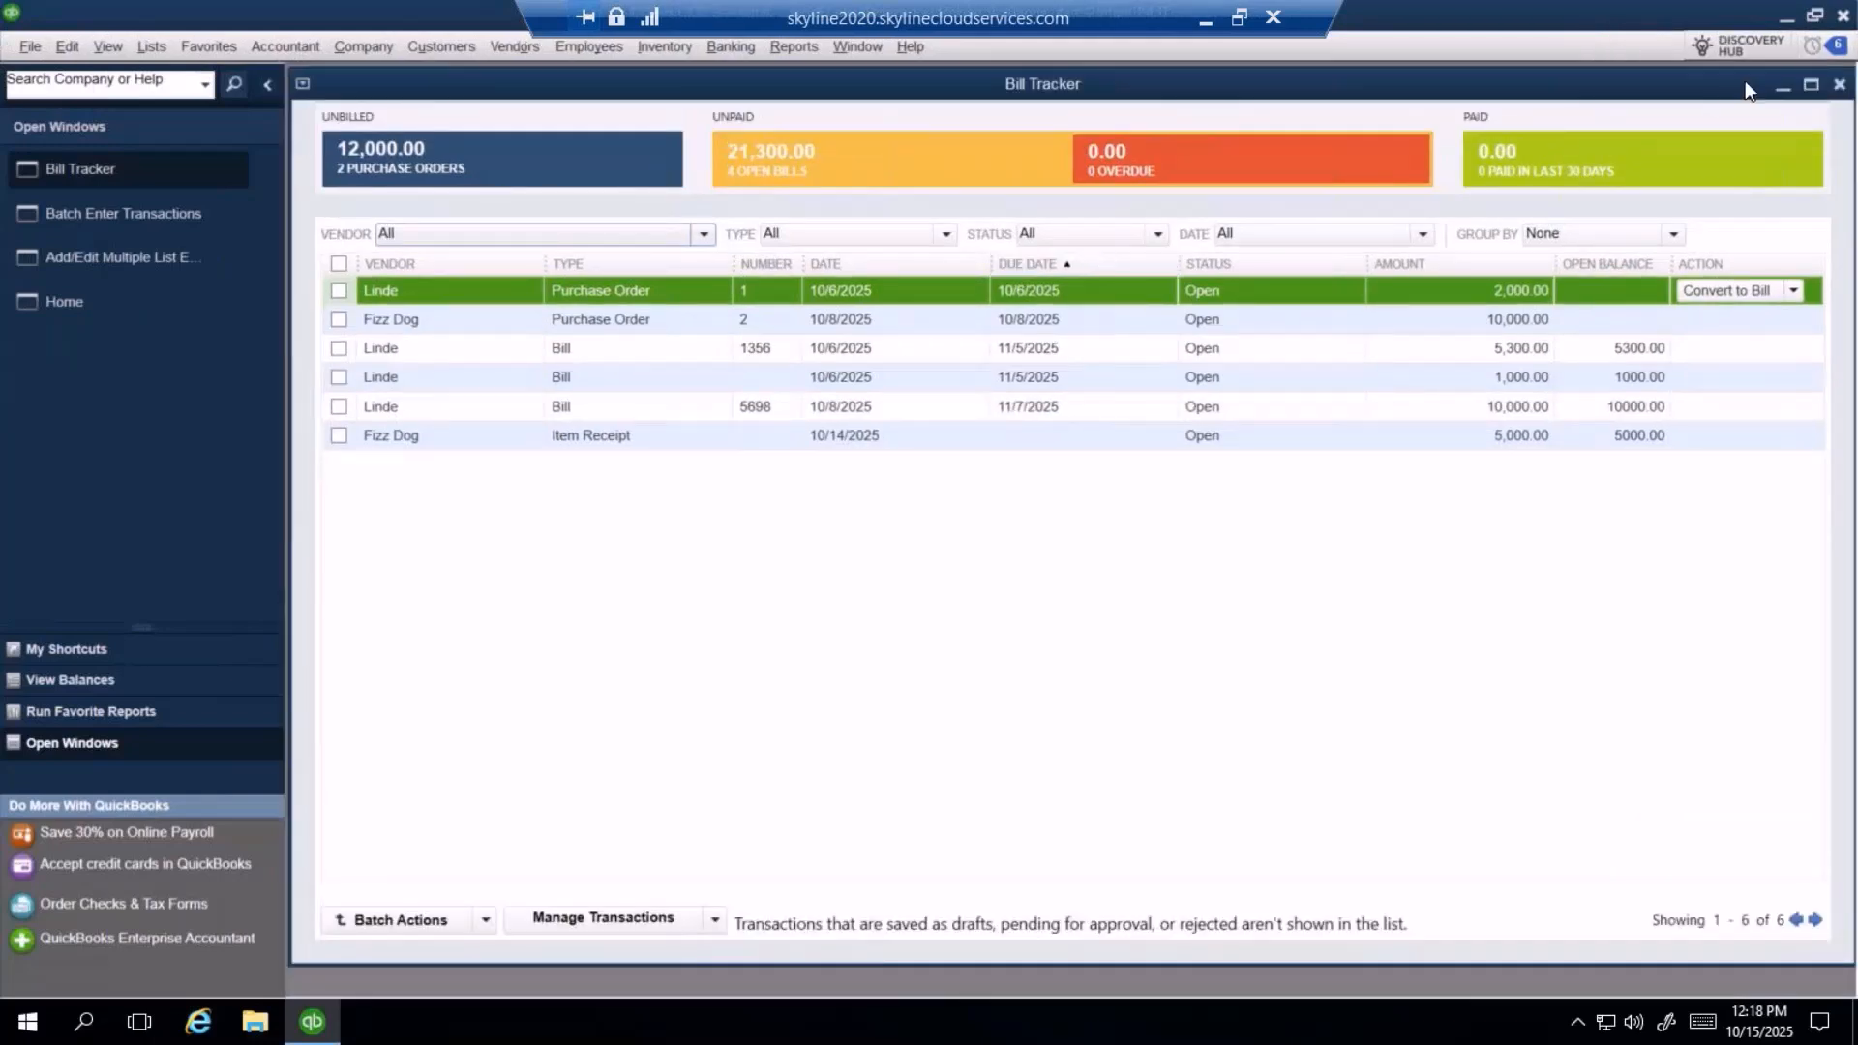
{"action": "left_click", "coordinate": [115, 47]}
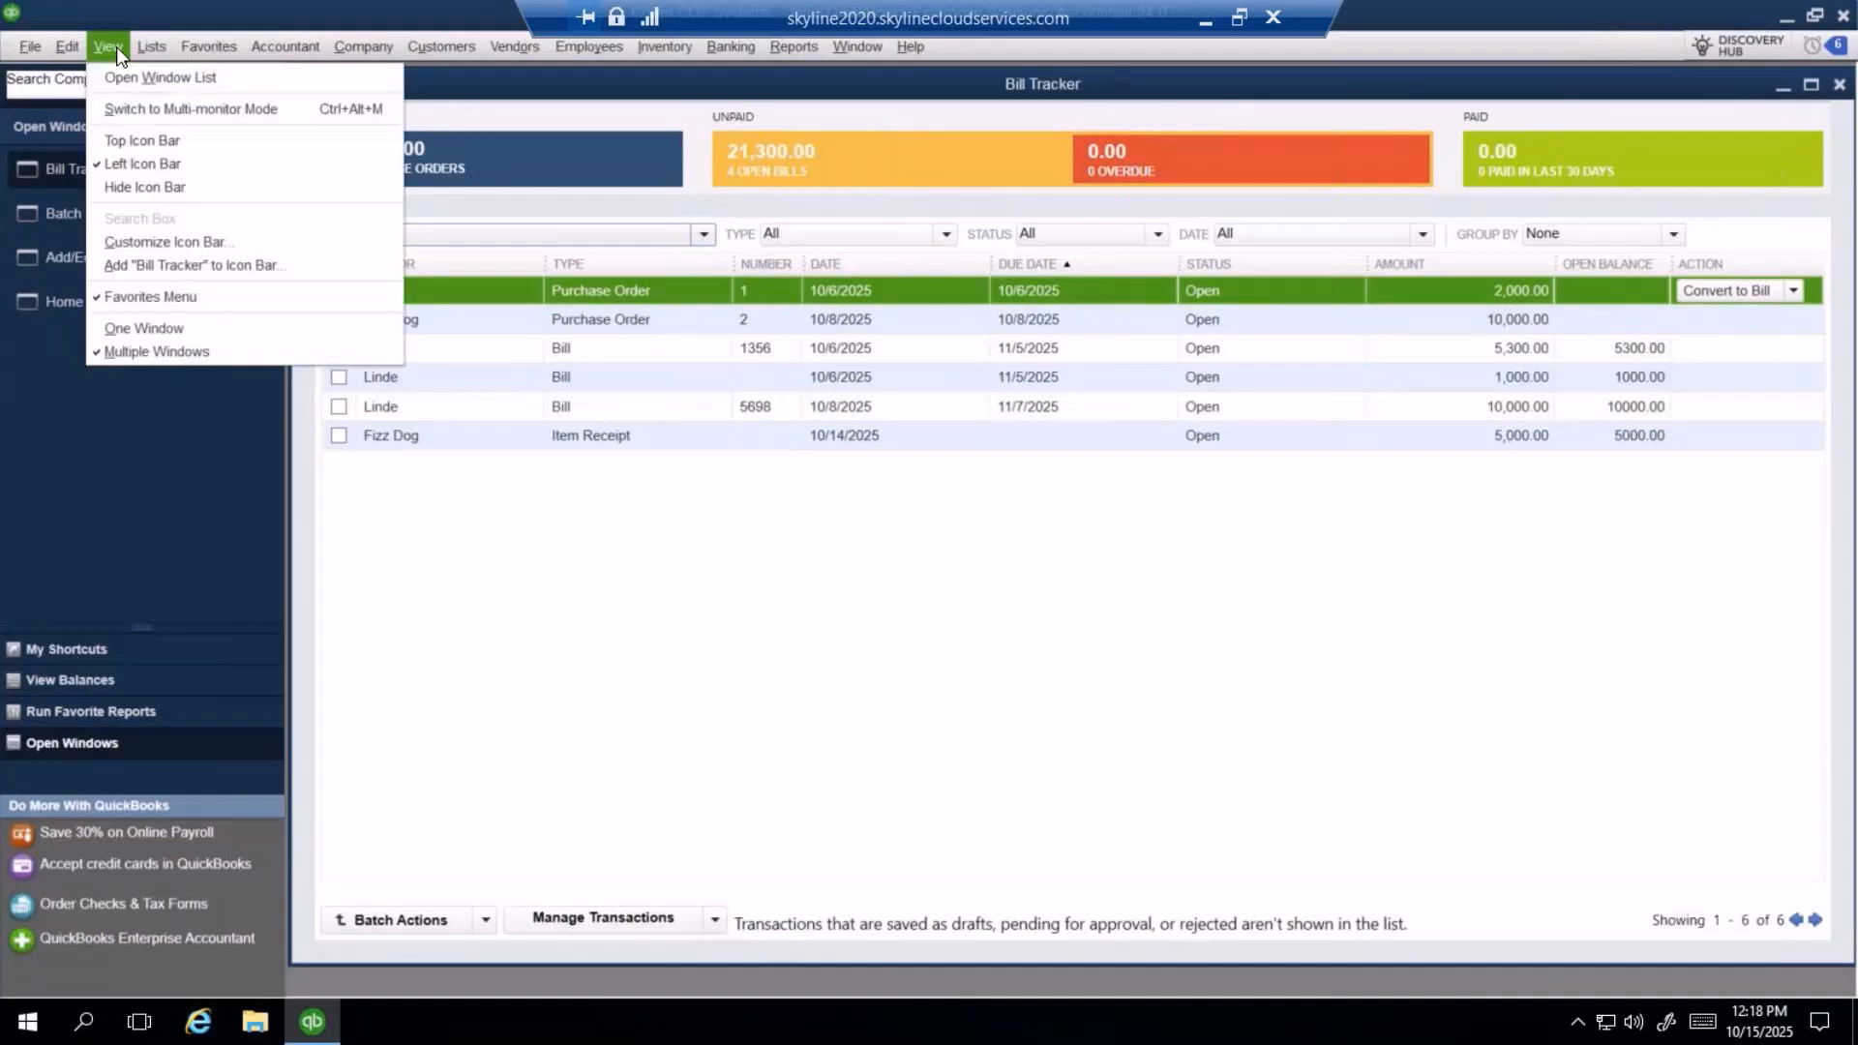
{"action": "left_click", "coordinate": [1421, 582]}
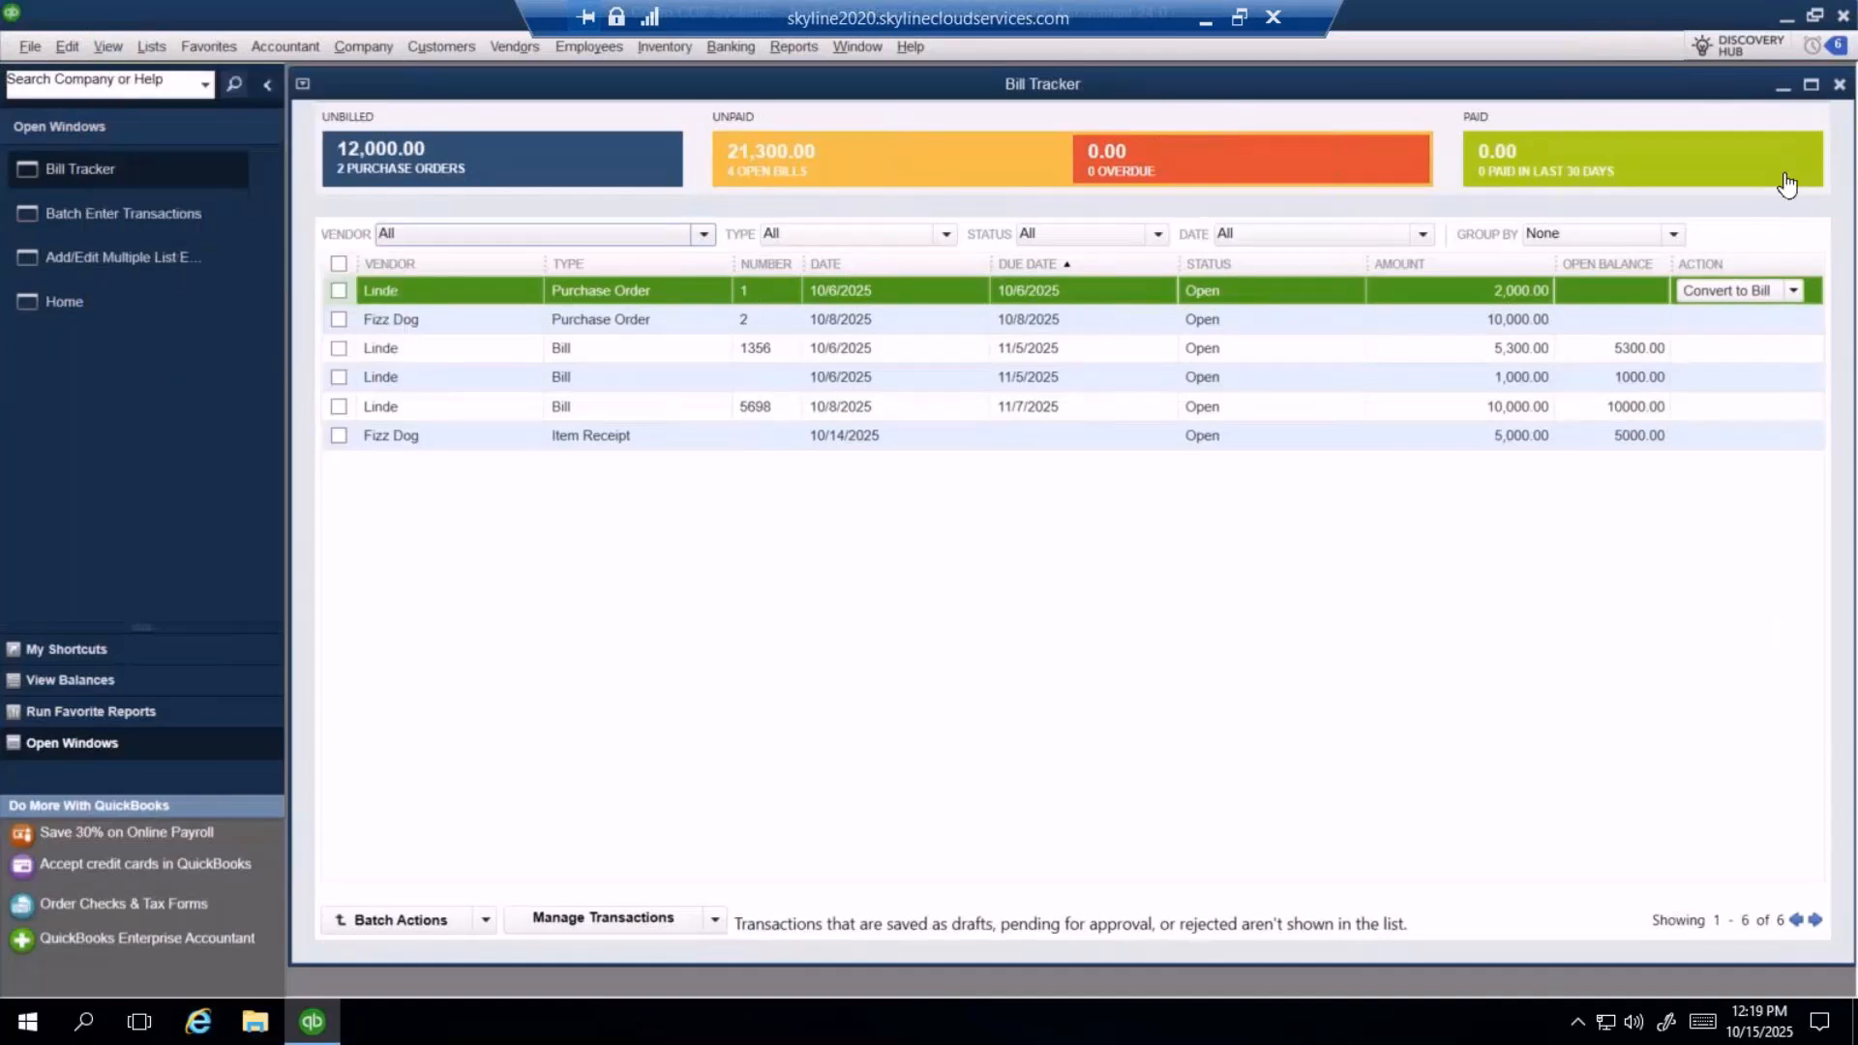
{"action": "left_click", "coordinate": [1839, 85]}
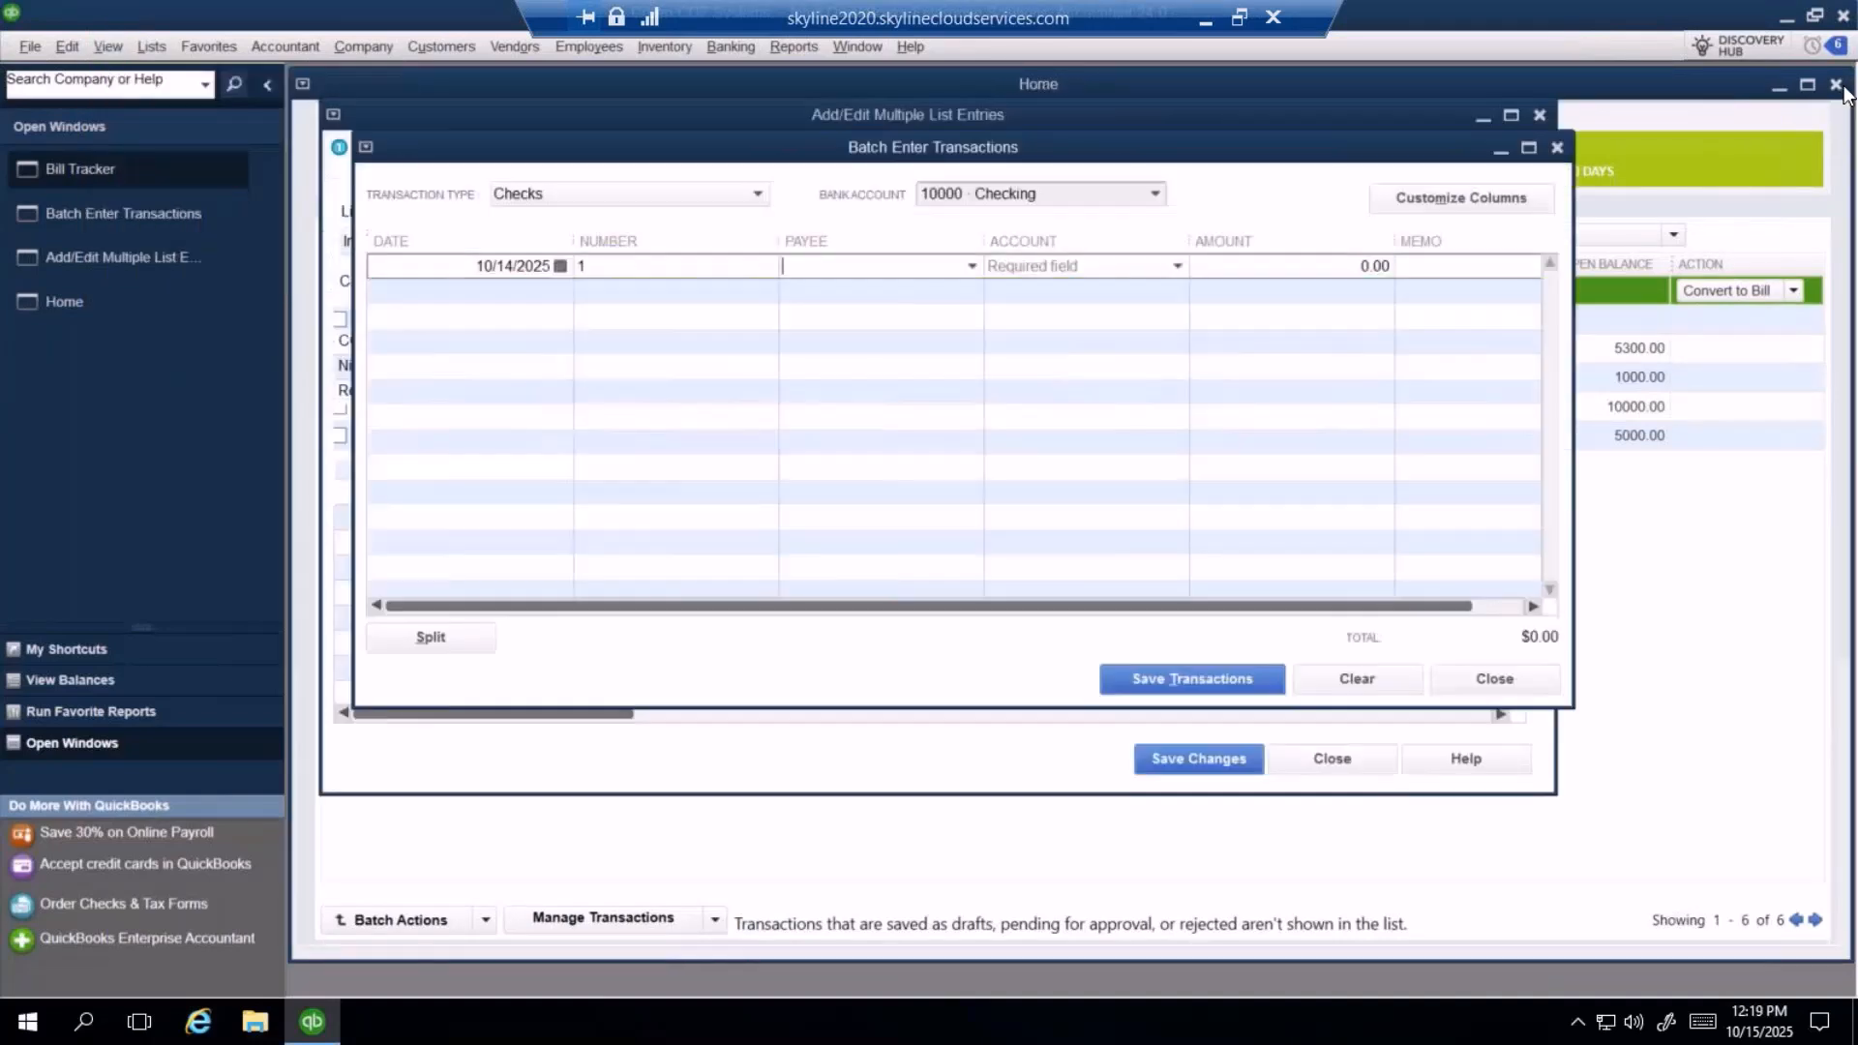
{"action": "left_click", "coordinate": [1529, 149]}
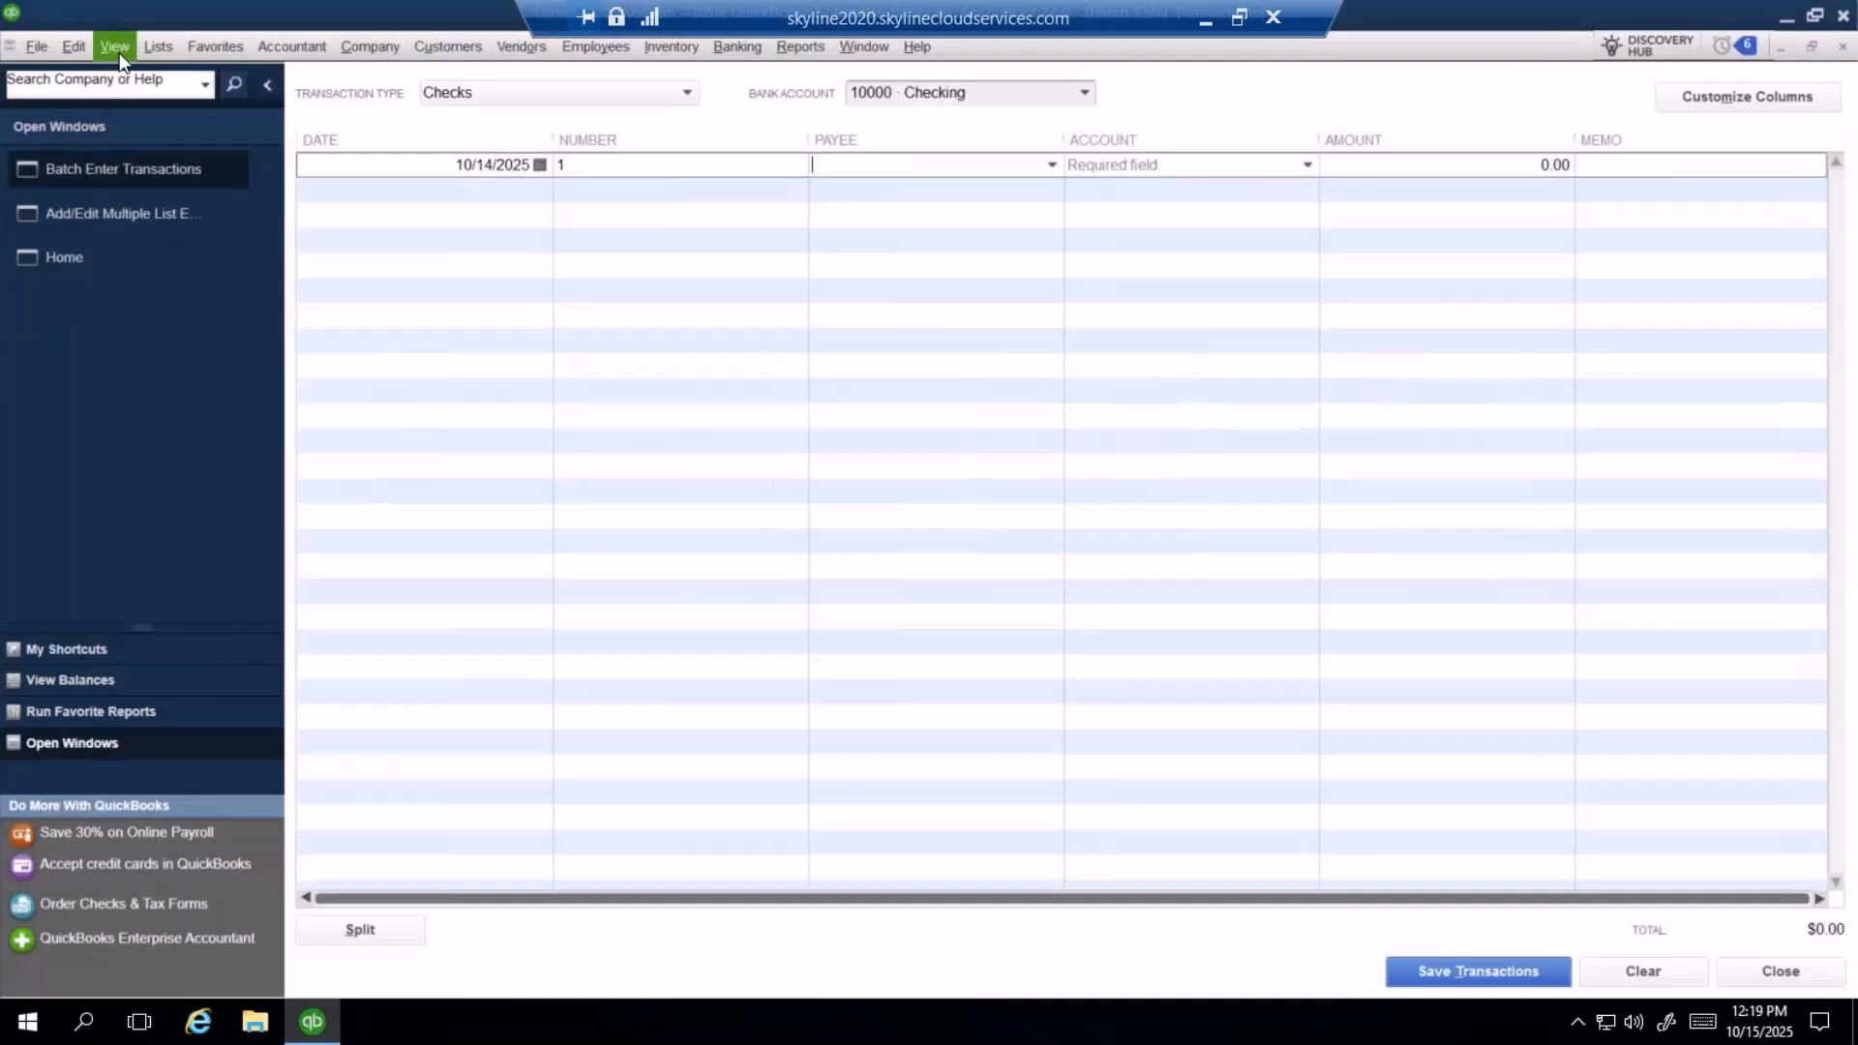
- Switch the icon bar layout to the Top Icon Bar
{"action": "left_click", "coordinate": [122, 53]}
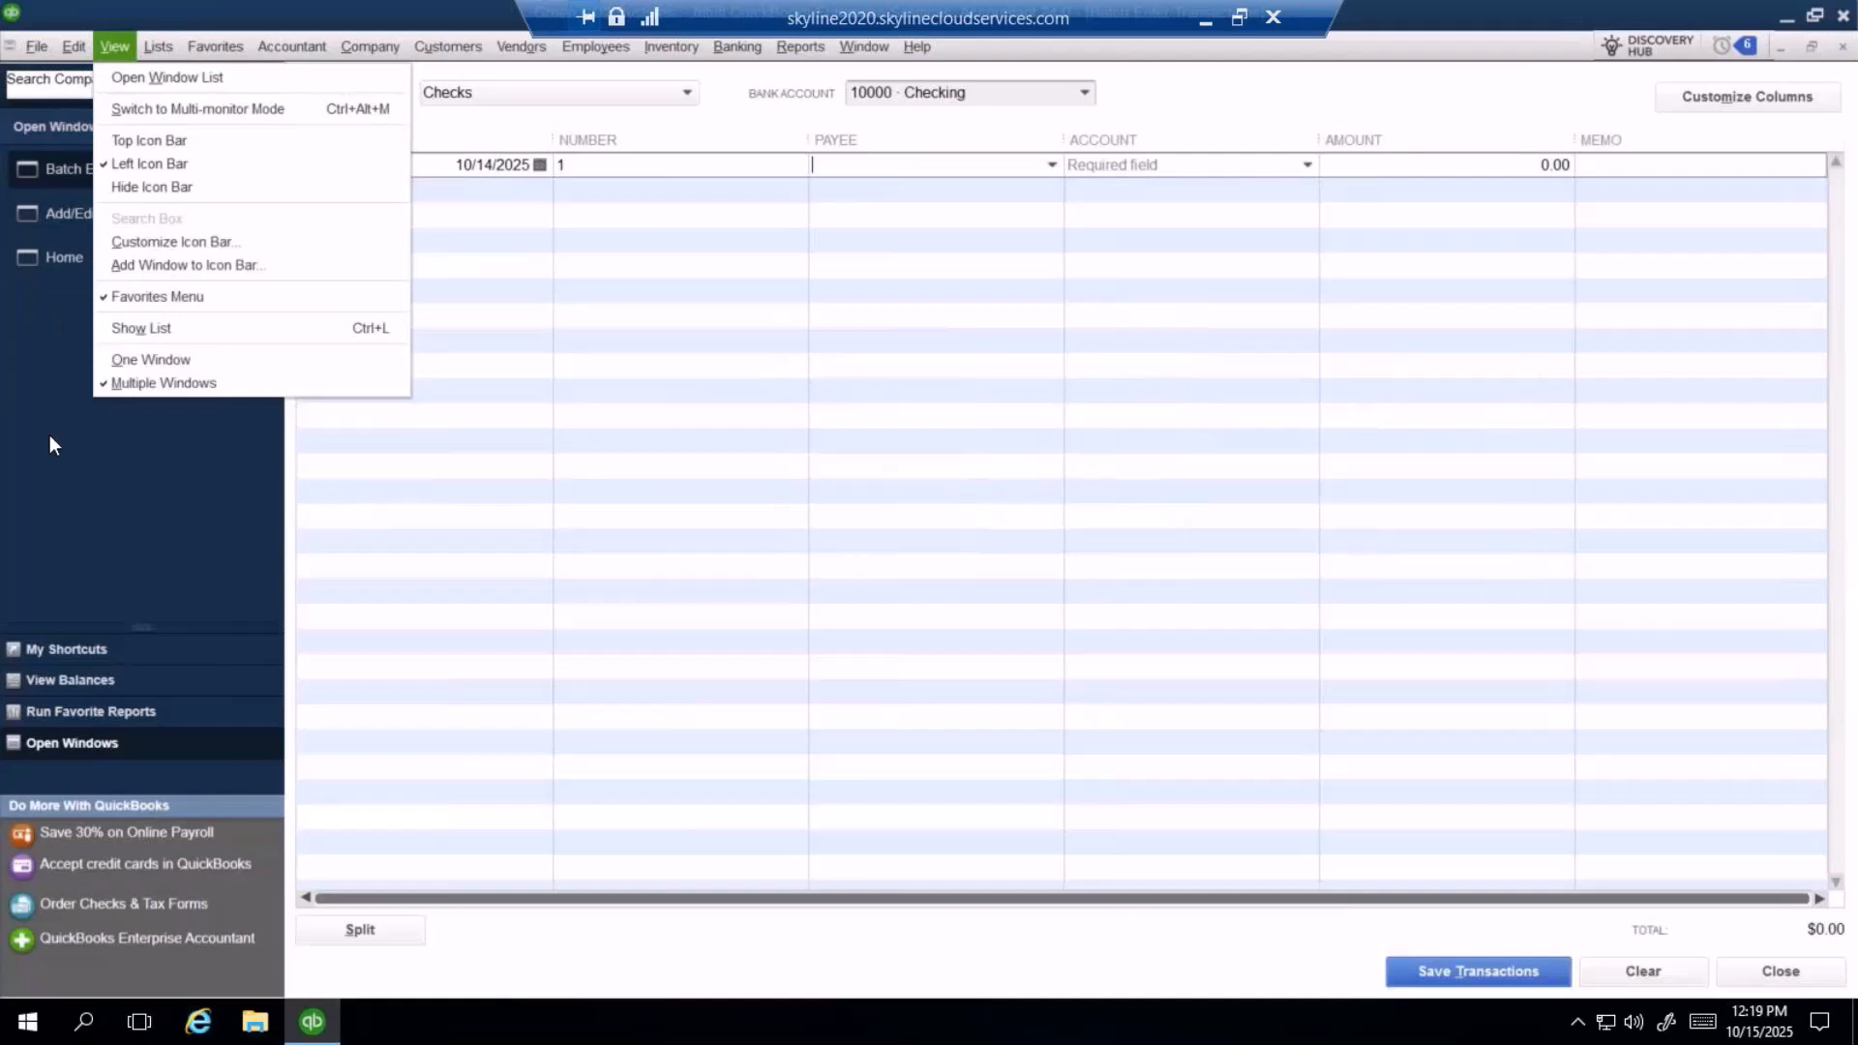
{"action": "left_click", "coordinate": [50, 441]}
{"action": "left_click", "coordinate": [116, 46]}
{"action": "left_click", "coordinate": [145, 142]}
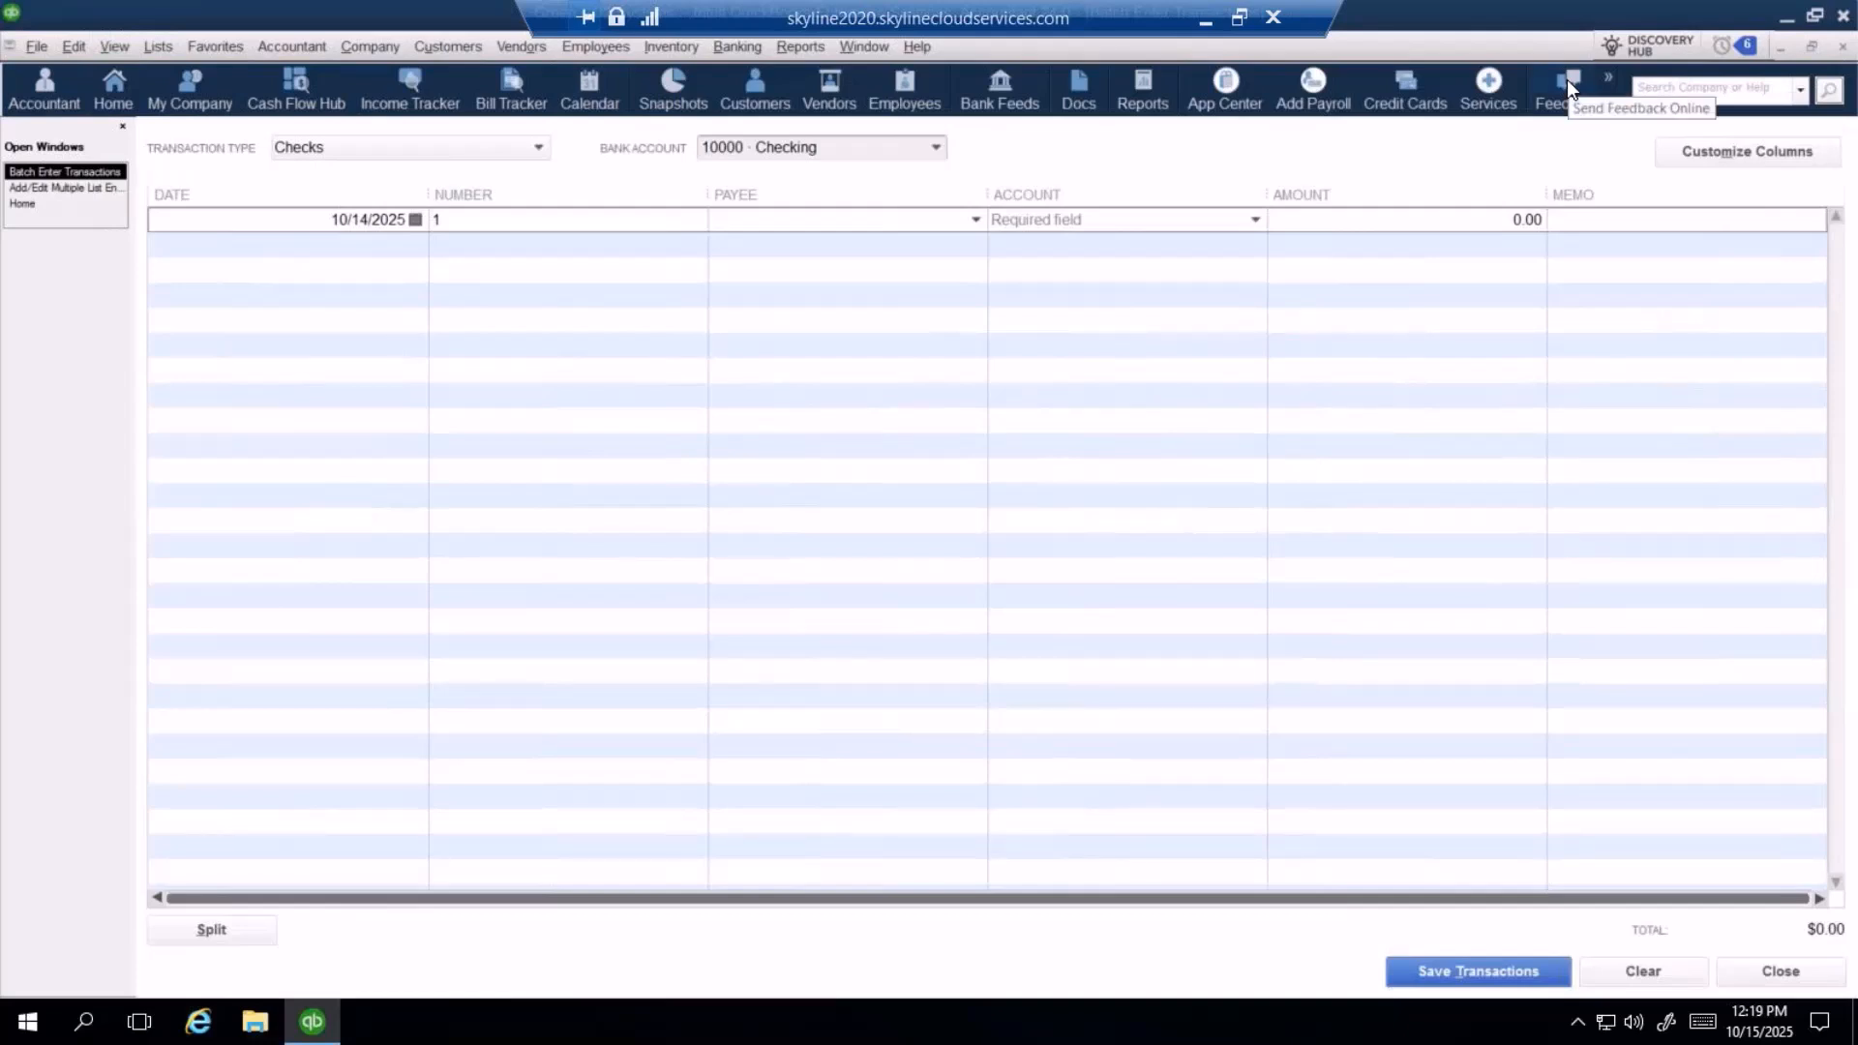
- Review the icons and display options in Customize Icon Bar and cancel without changes
{"action": "left_click", "coordinate": [122, 45]}
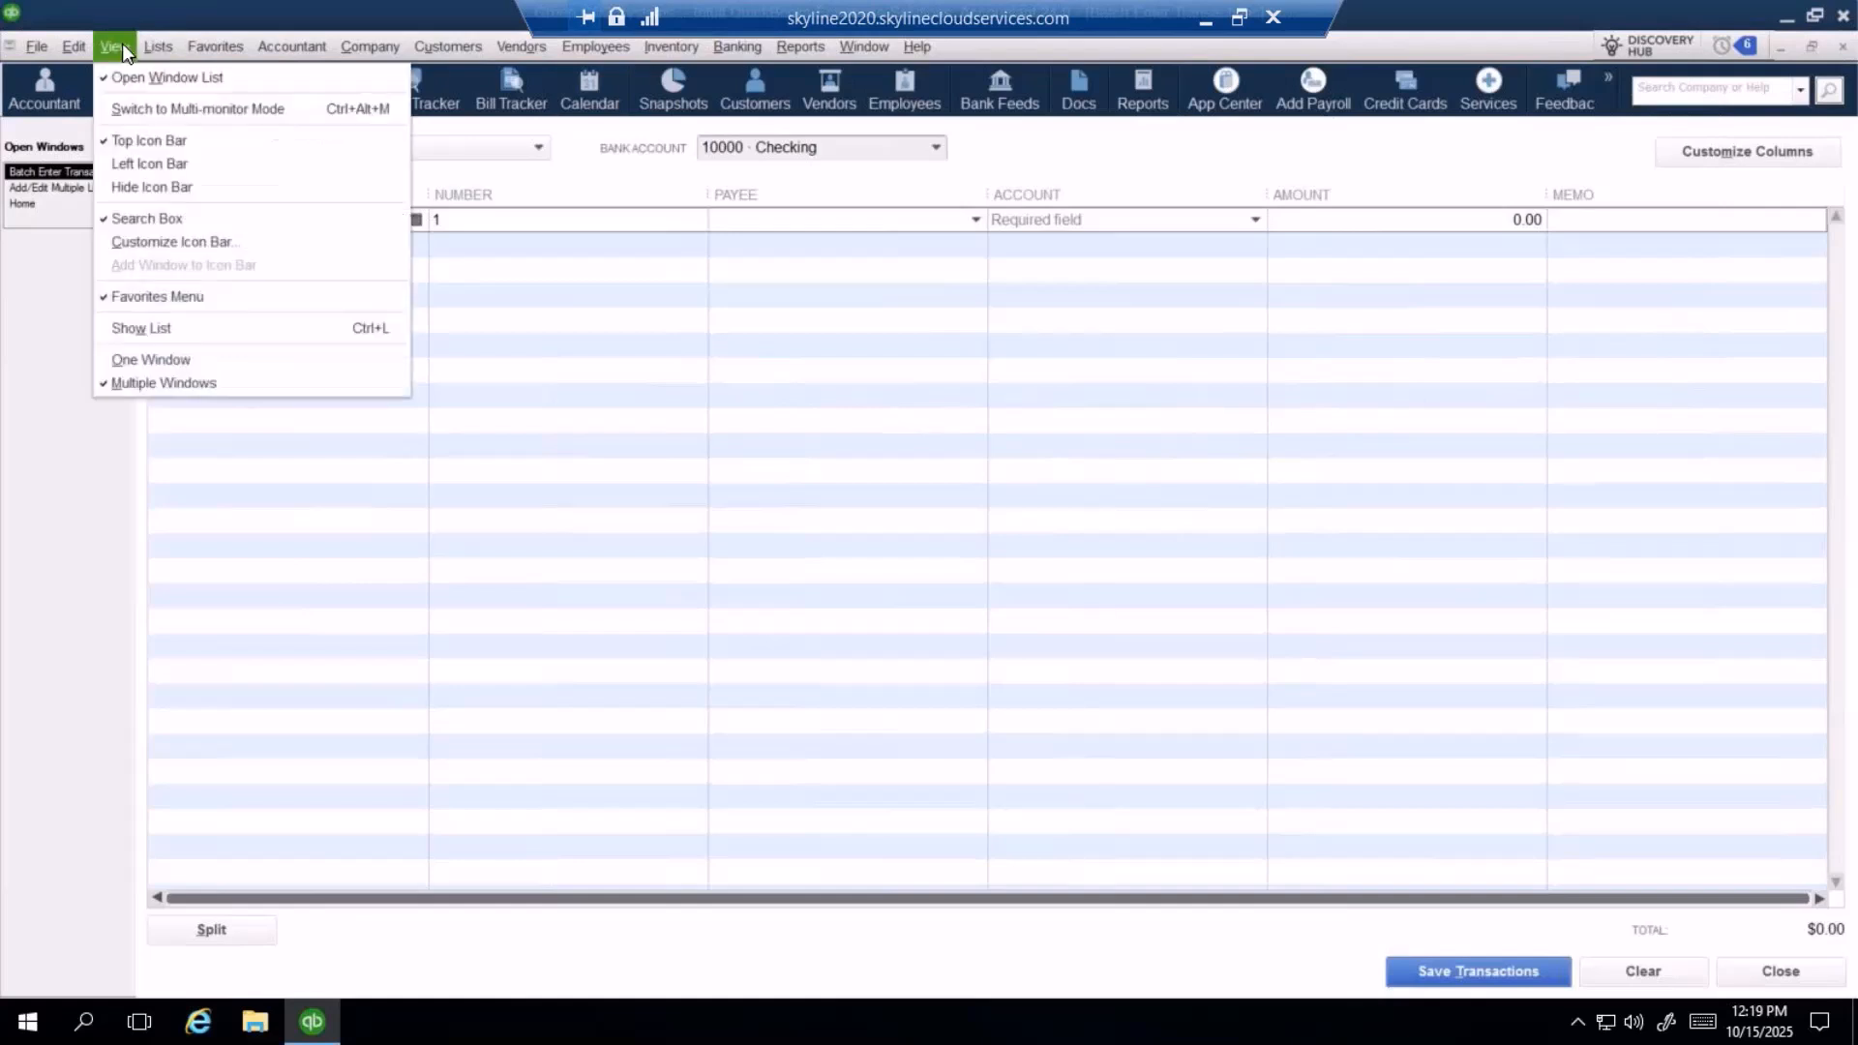
{"action": "left_click", "coordinate": [178, 242]}
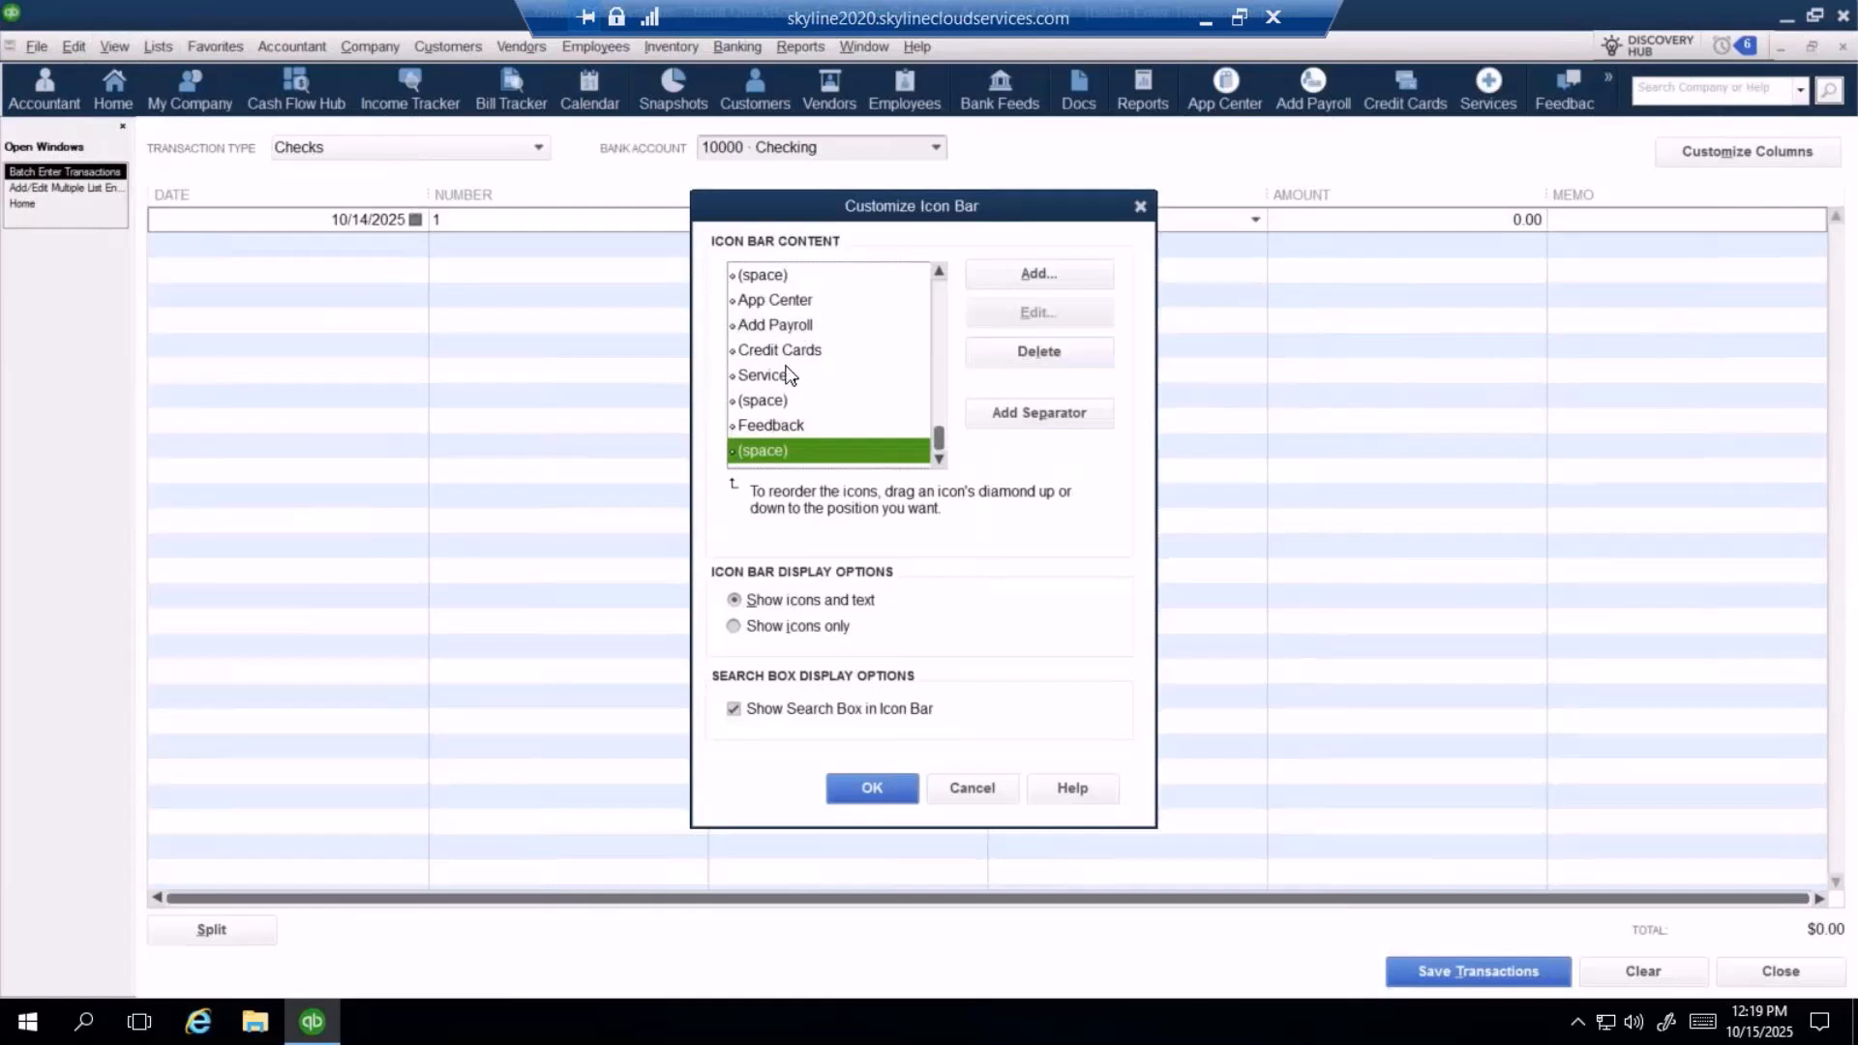
{"action": "scroll", "coordinate": [813, 407], "scroll_direction": "up", "scroll_amount": 10}
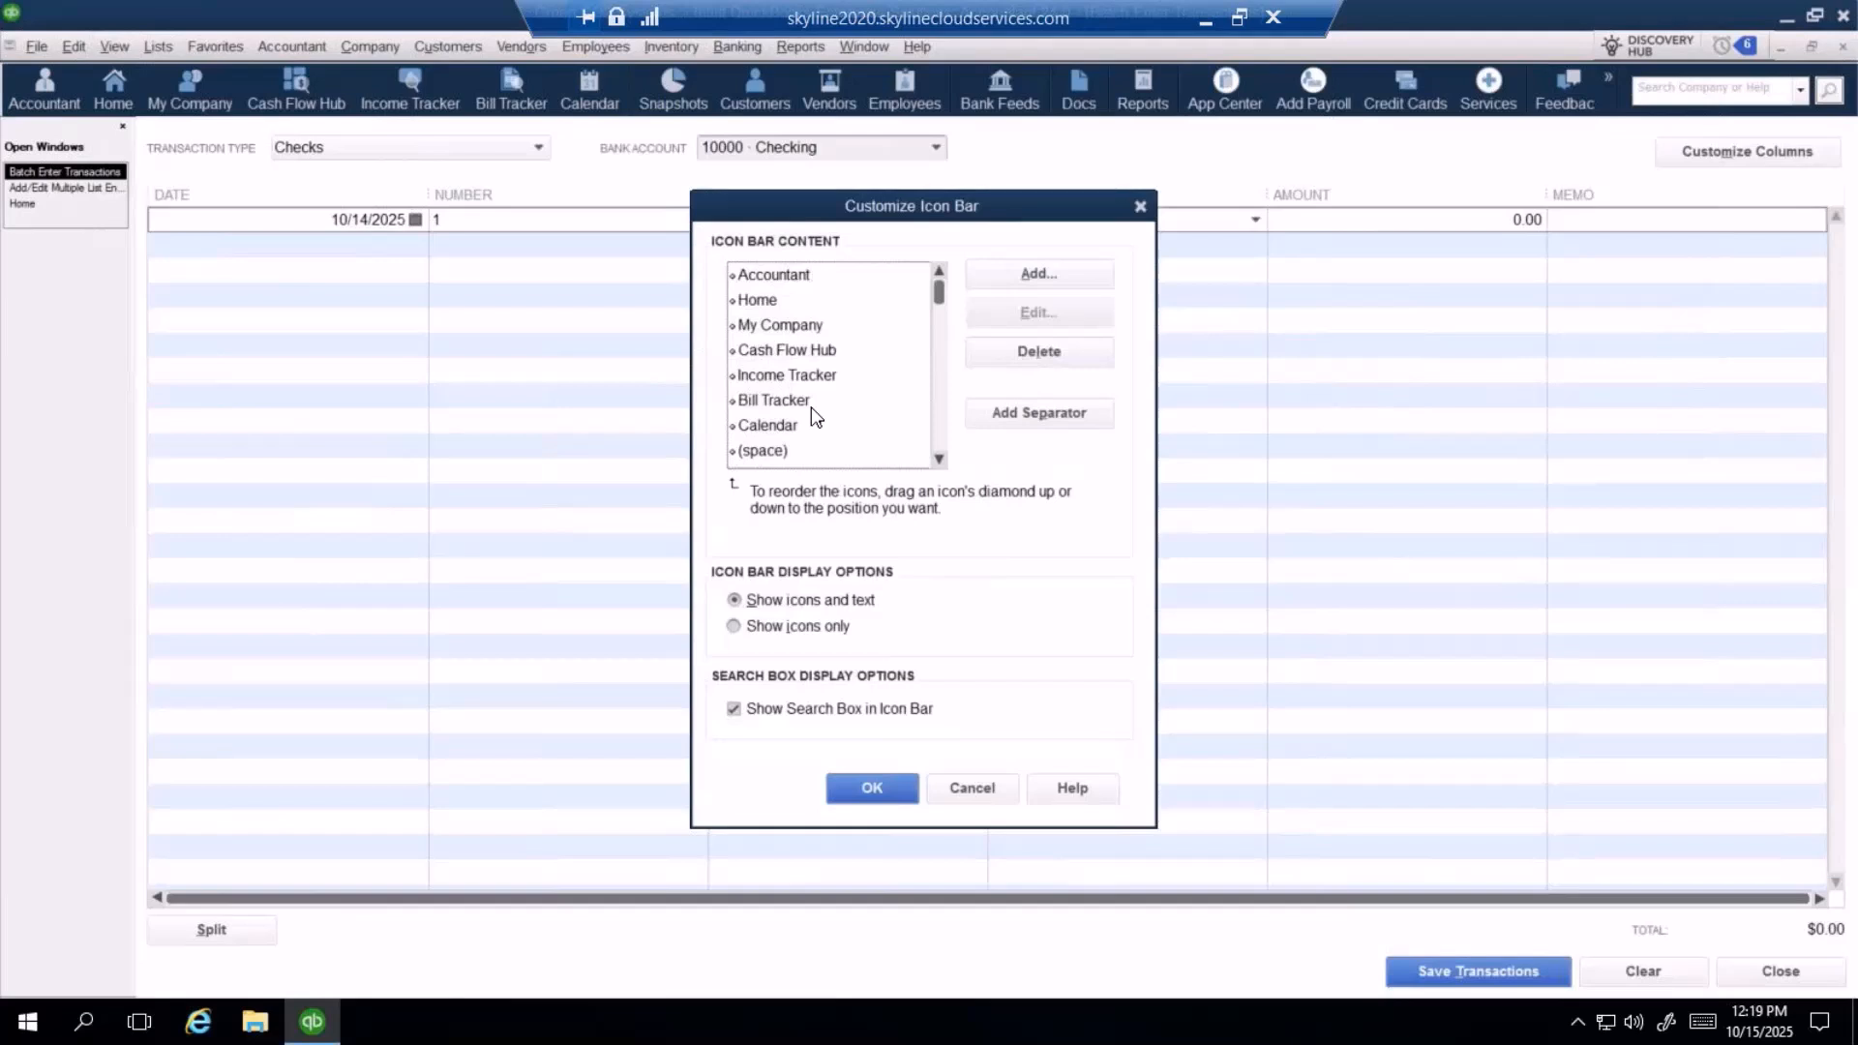
{"action": "left_click", "coordinate": [993, 786]}
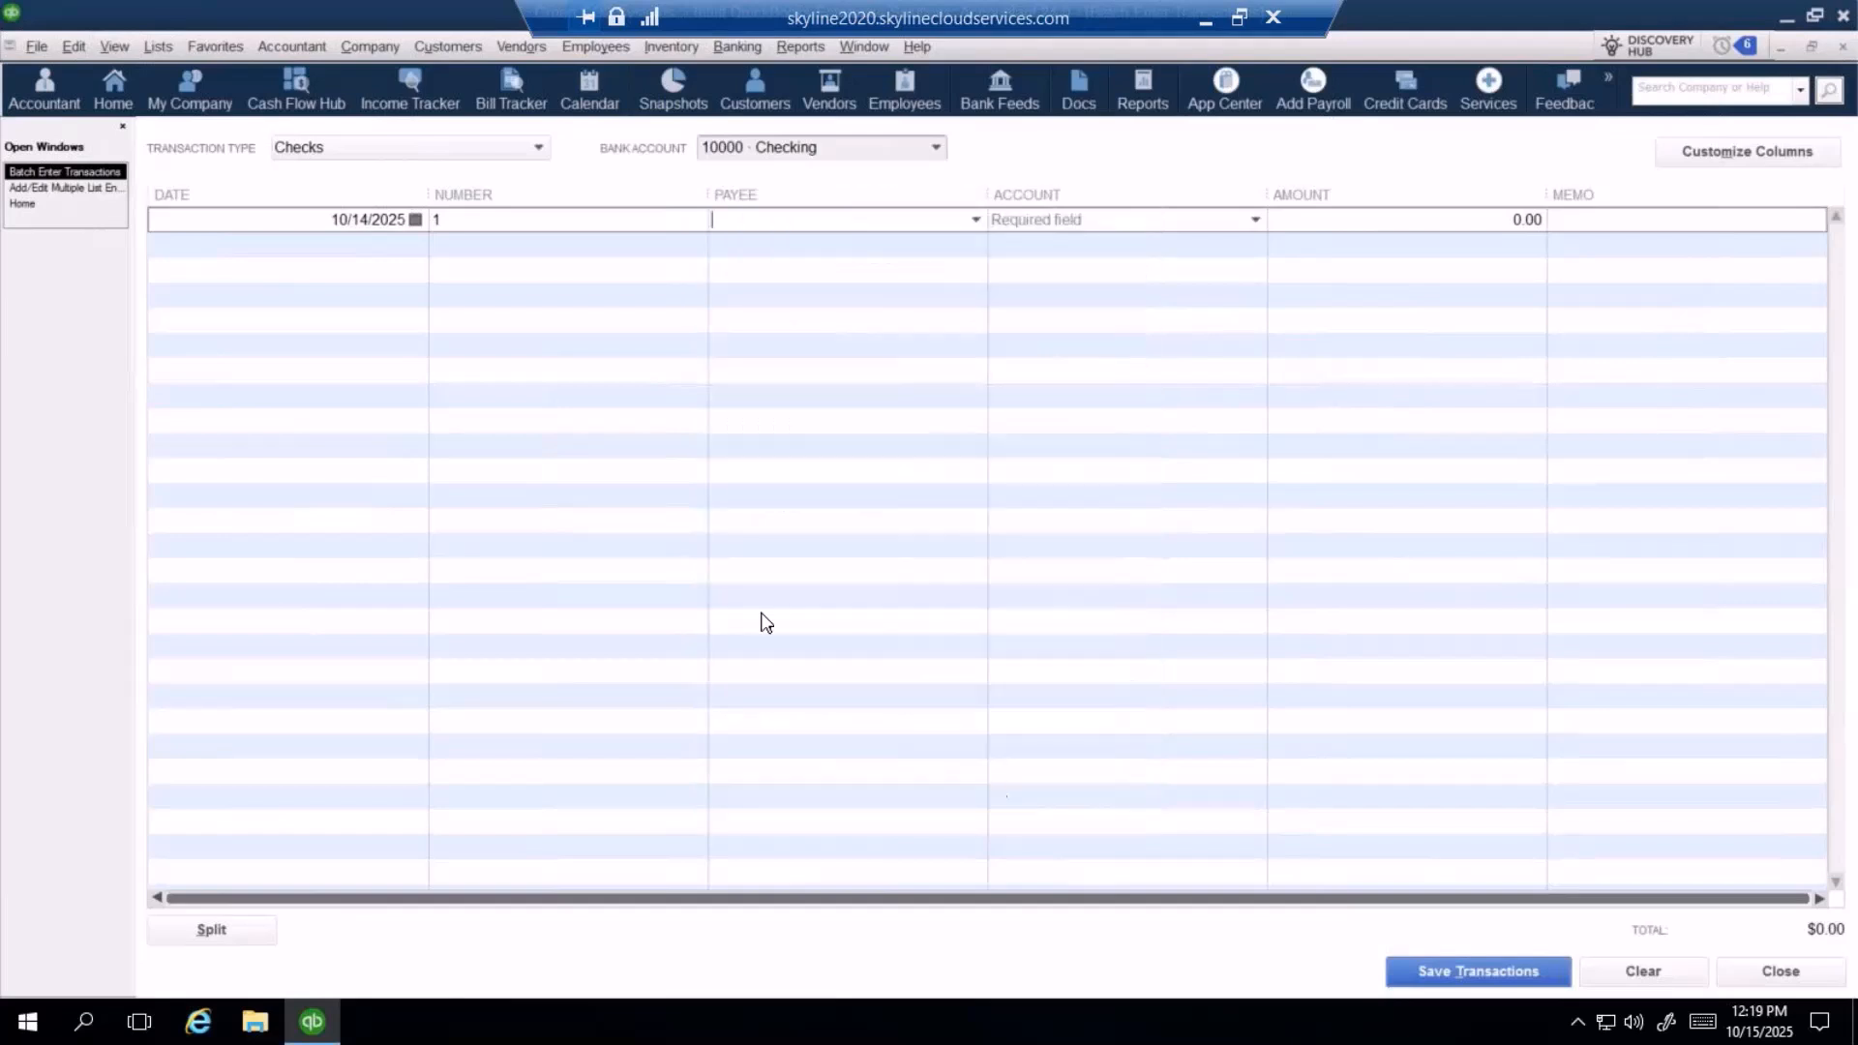
- Restore the Left Icon Bar and close Batch Enter Transactions
{"action": "left_click", "coordinate": [114, 48]}
{"action": "left_click", "coordinate": [121, 165]}
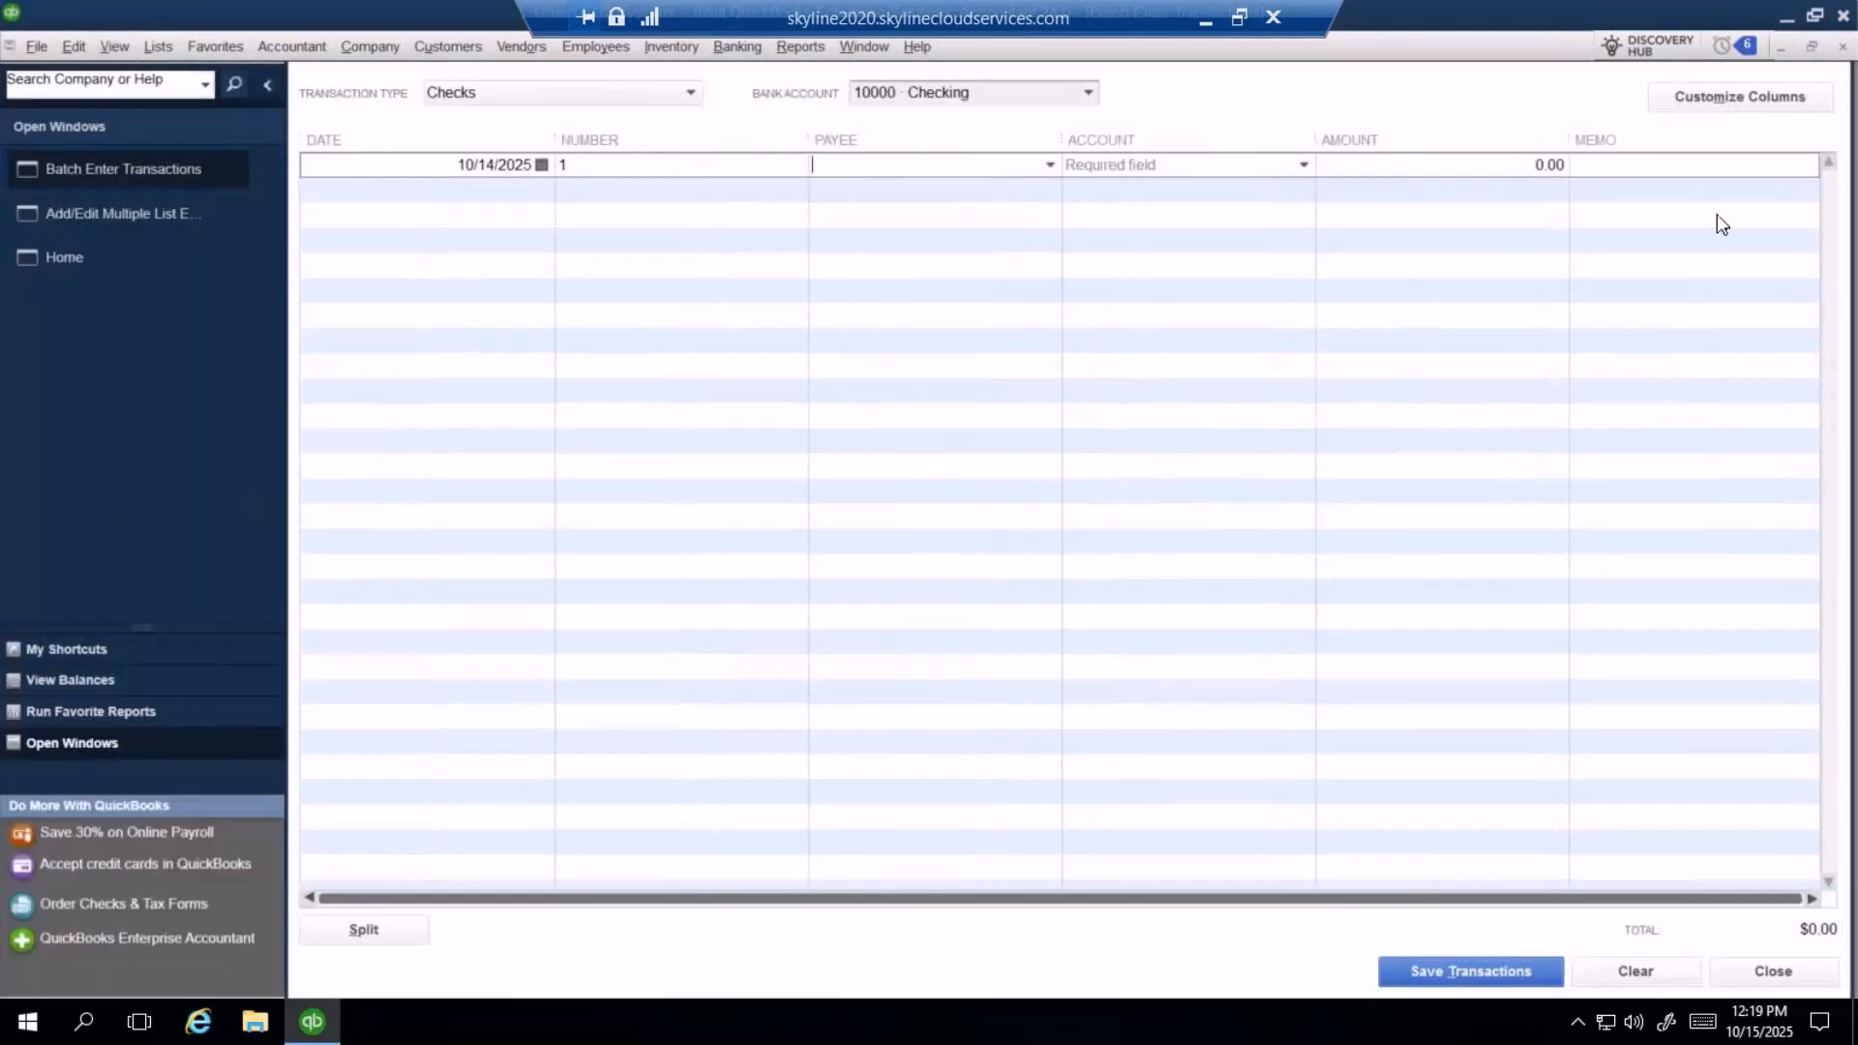
{"action": "left_click", "coordinate": [1841, 53]}
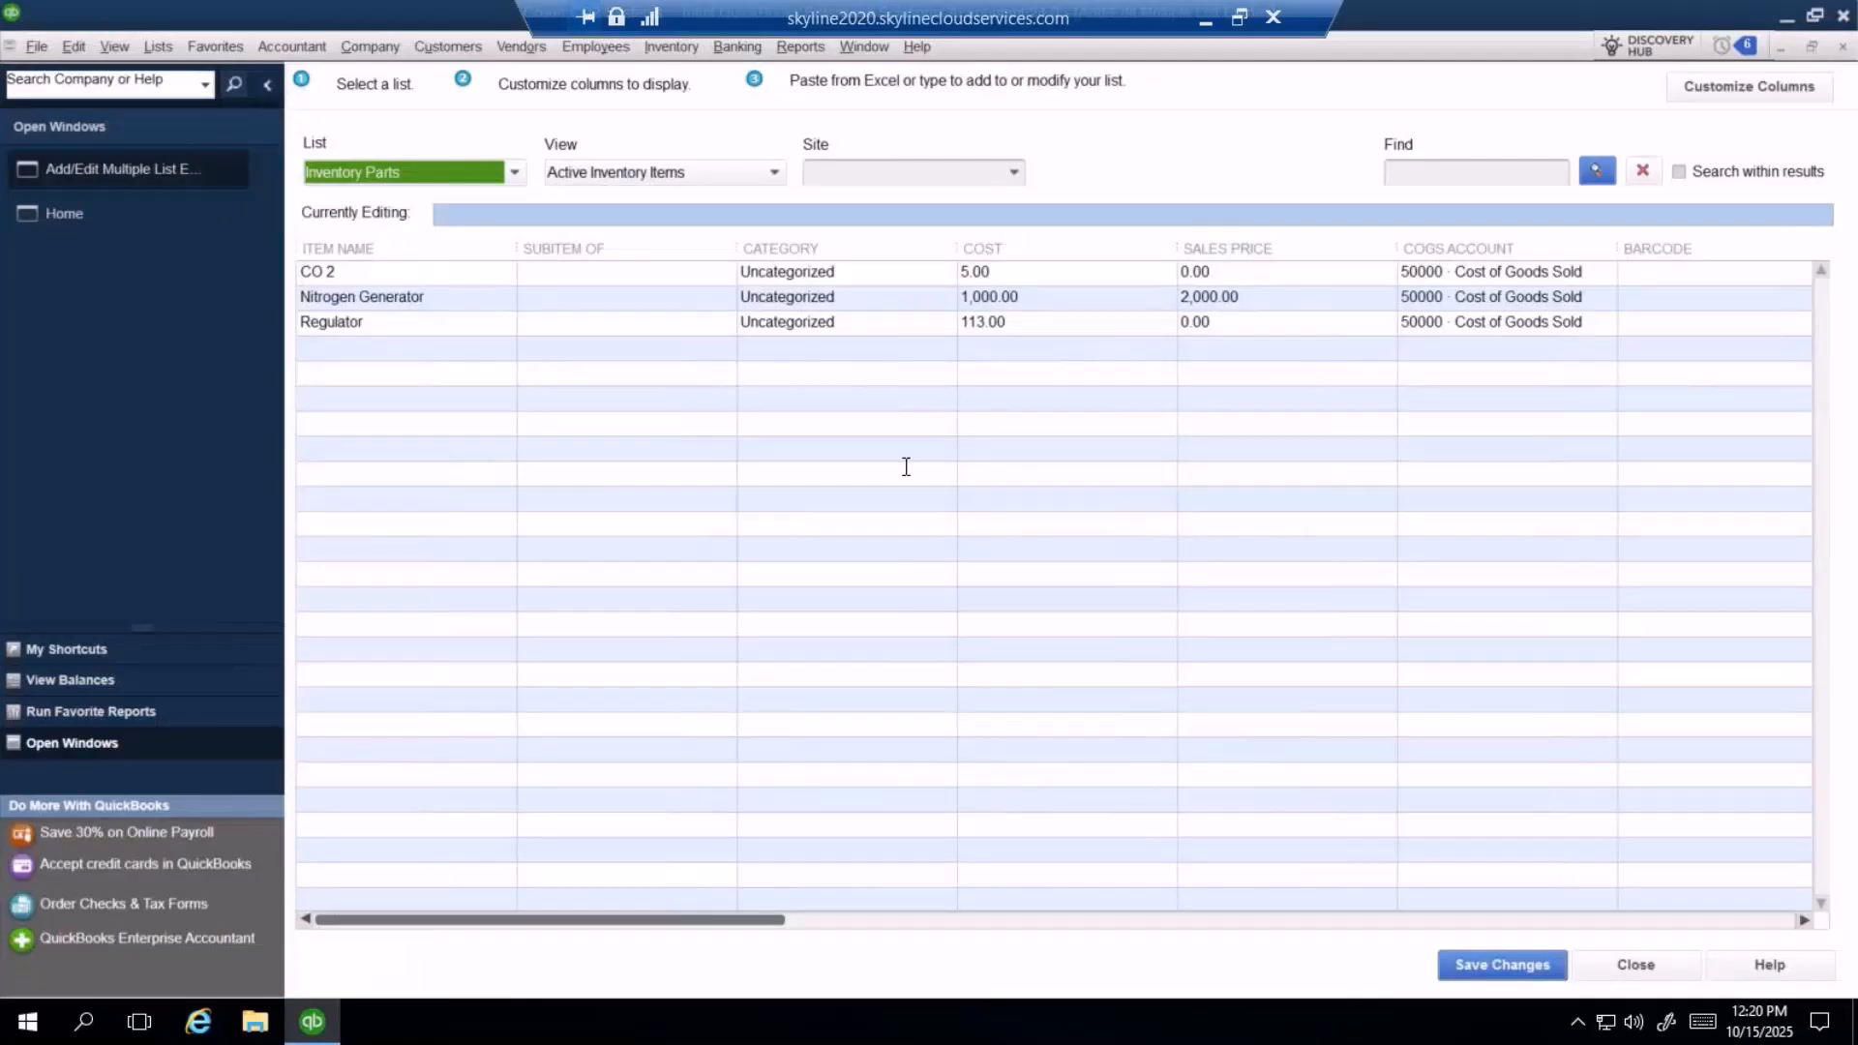
- Open the Profit & Loss Standard report from the Company & Financial reports
{"action": "left_click", "coordinate": [801, 46]}
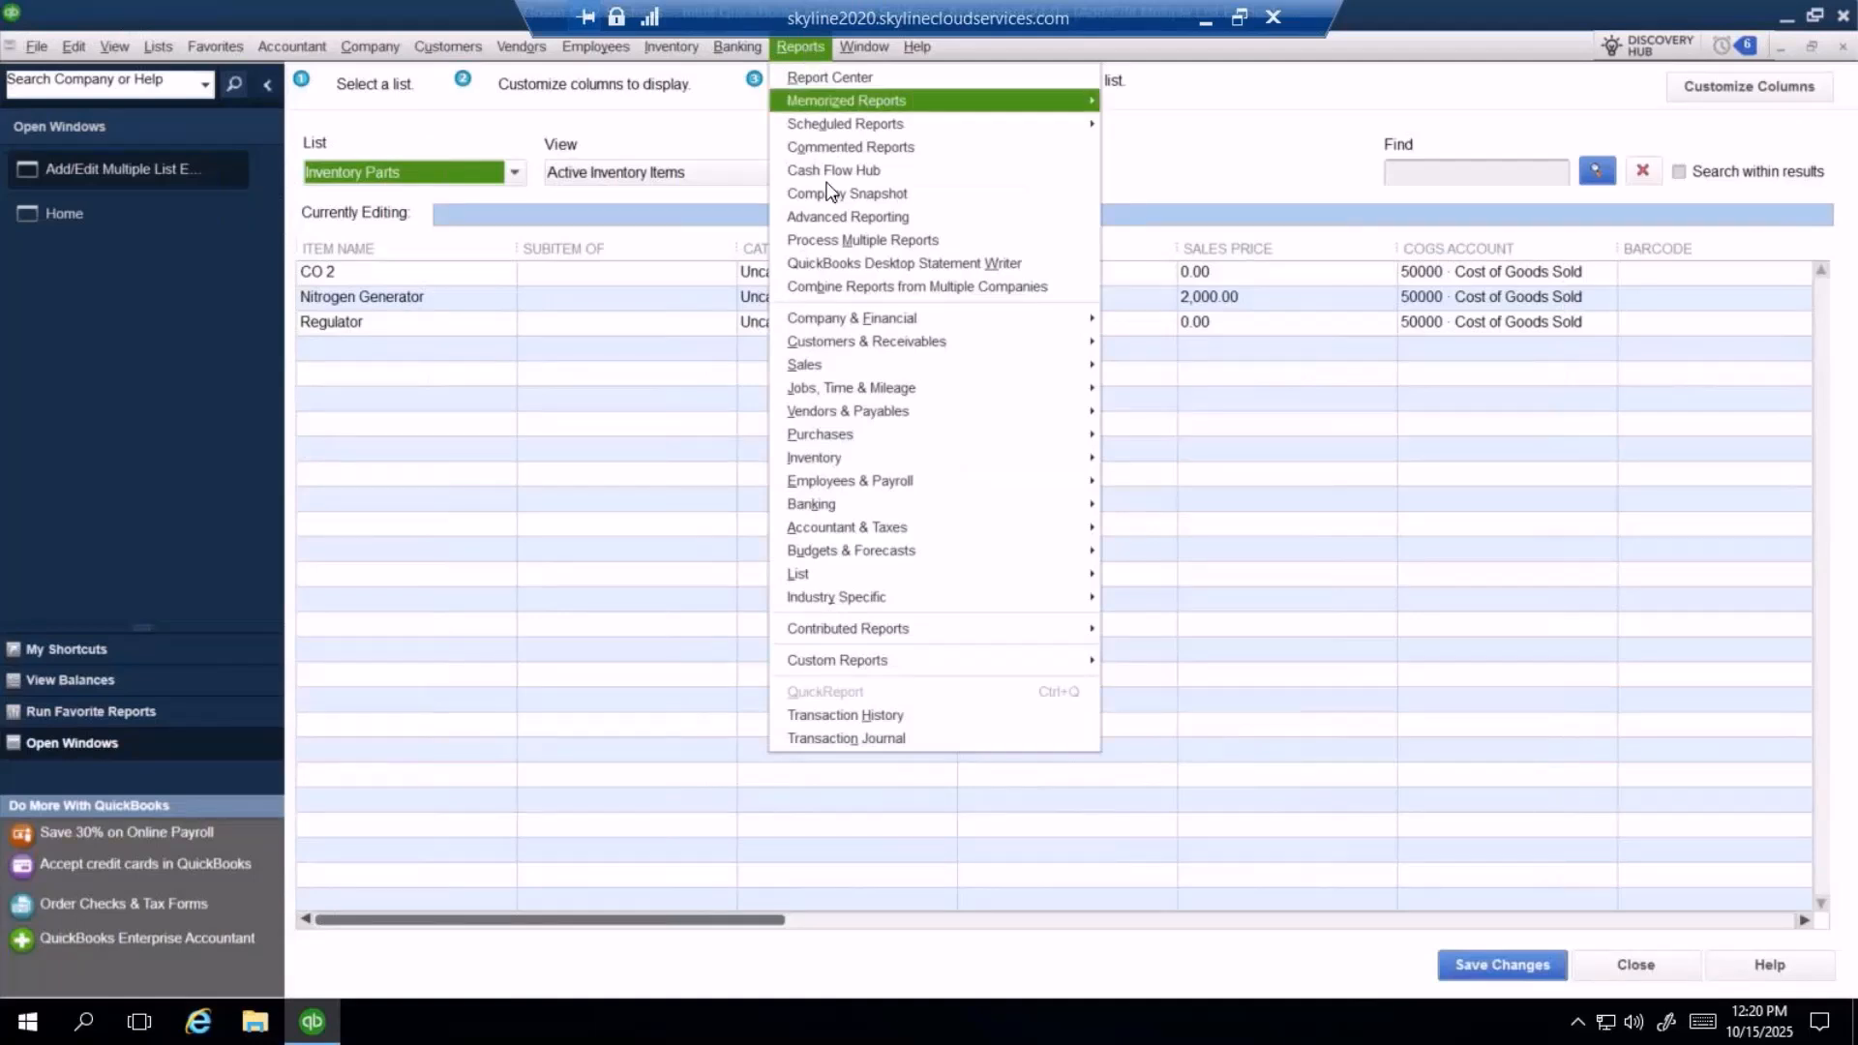
{"action": "mouse_move", "coordinate": [834, 317]}
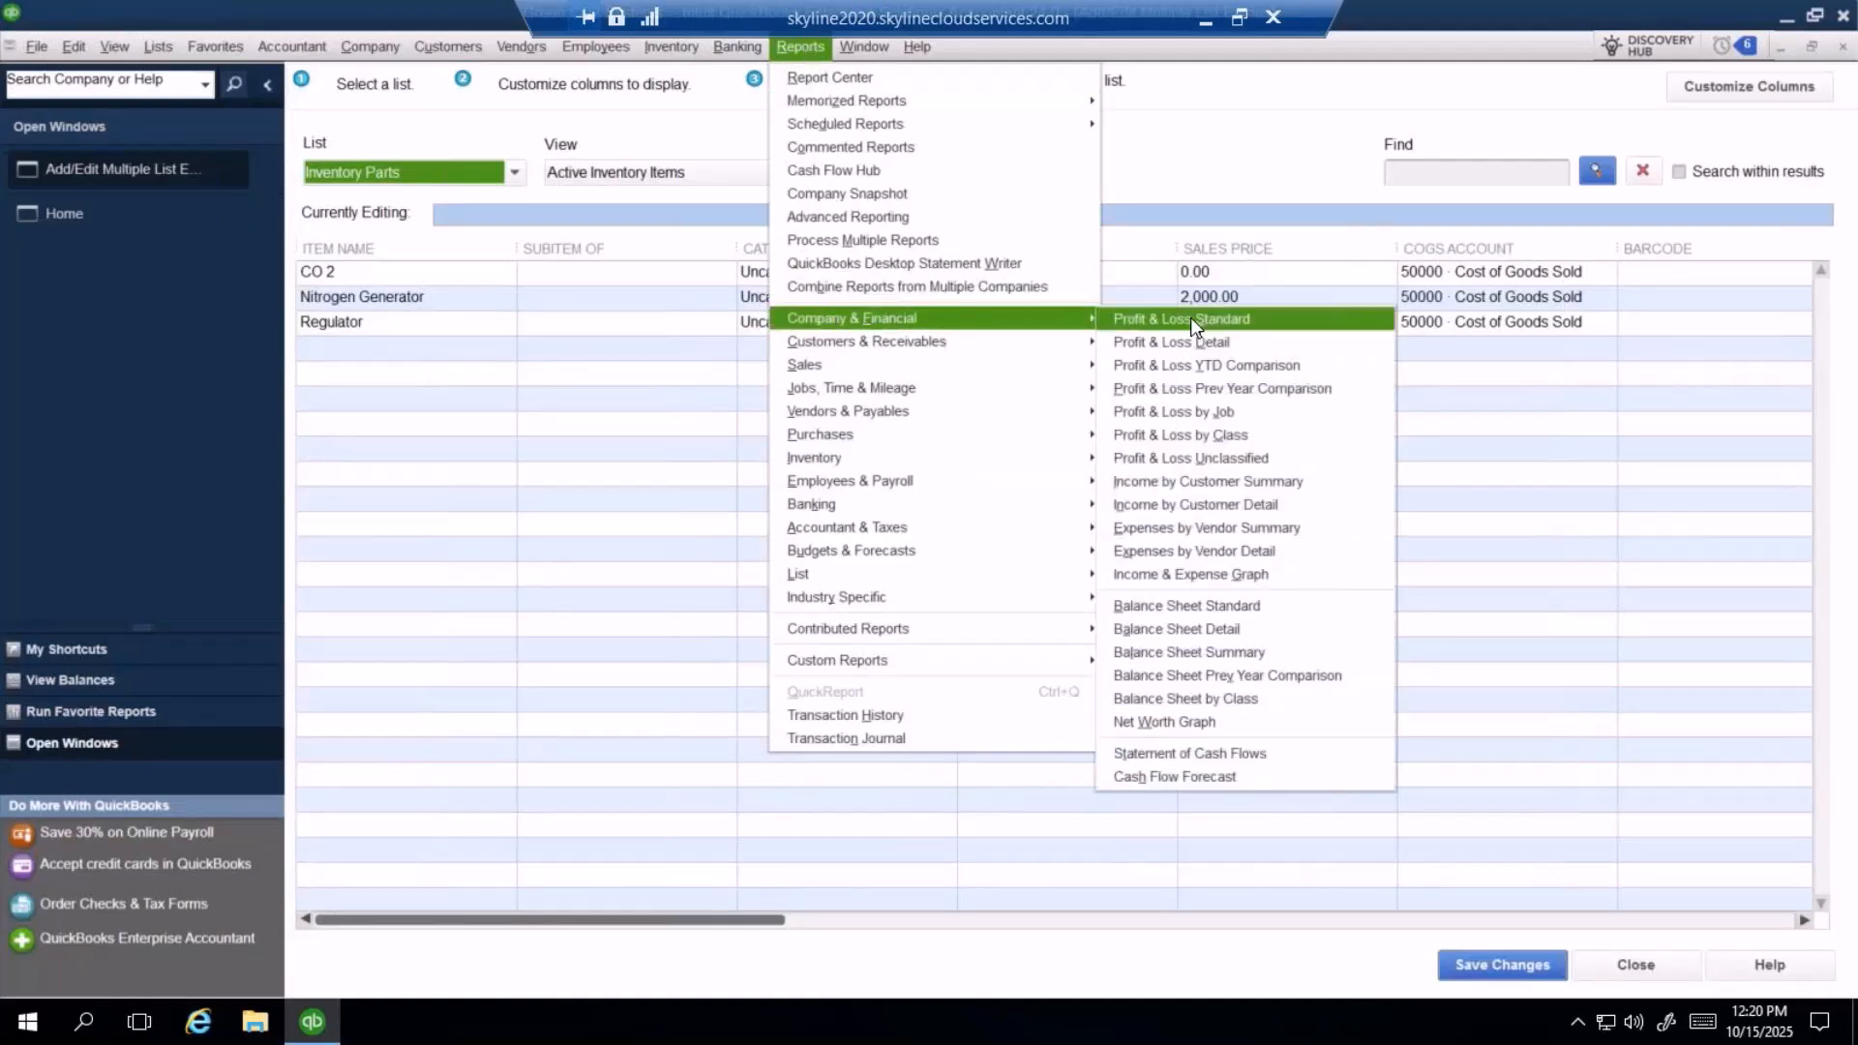
{"action": "left_click", "coordinate": [1227, 338]}
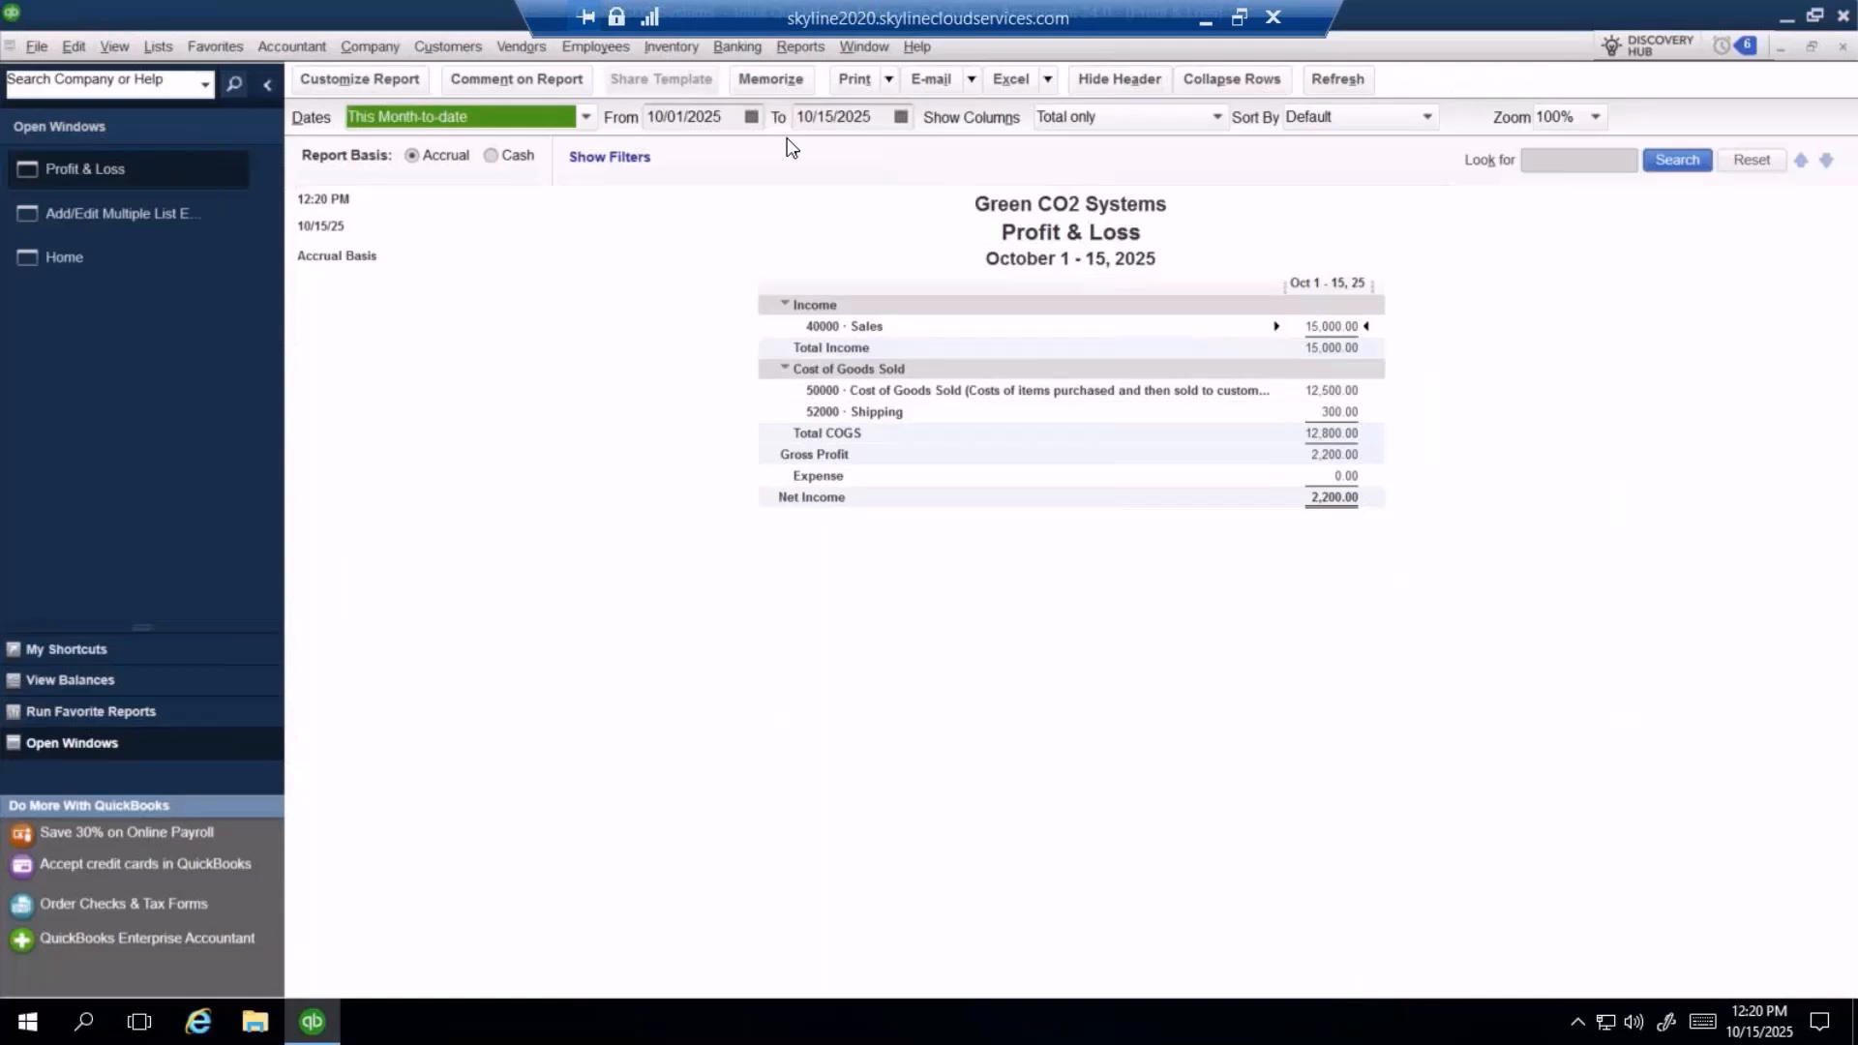
- Review the Display and Filters options for customizing the Profit & Loss report and accept them unchanged
{"action": "left_click", "coordinate": [329, 77]}
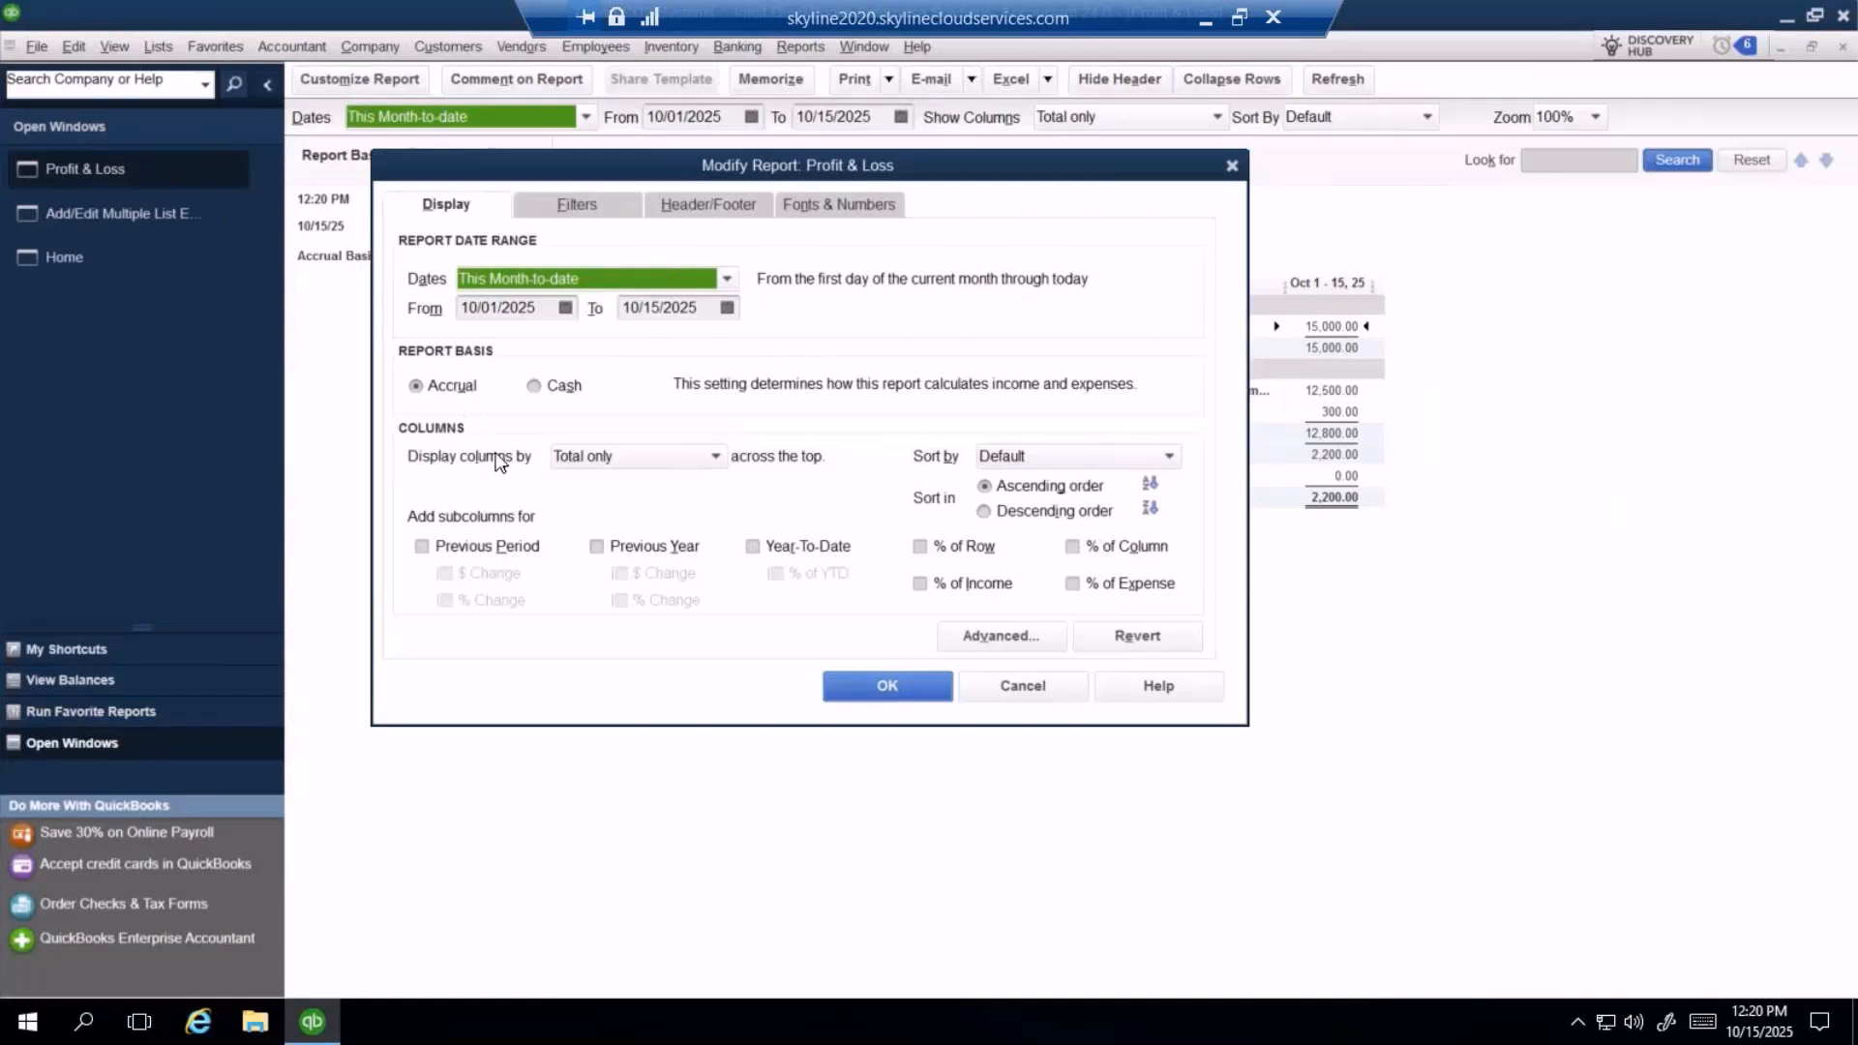
{"action": "left_click", "coordinate": [595, 209]}
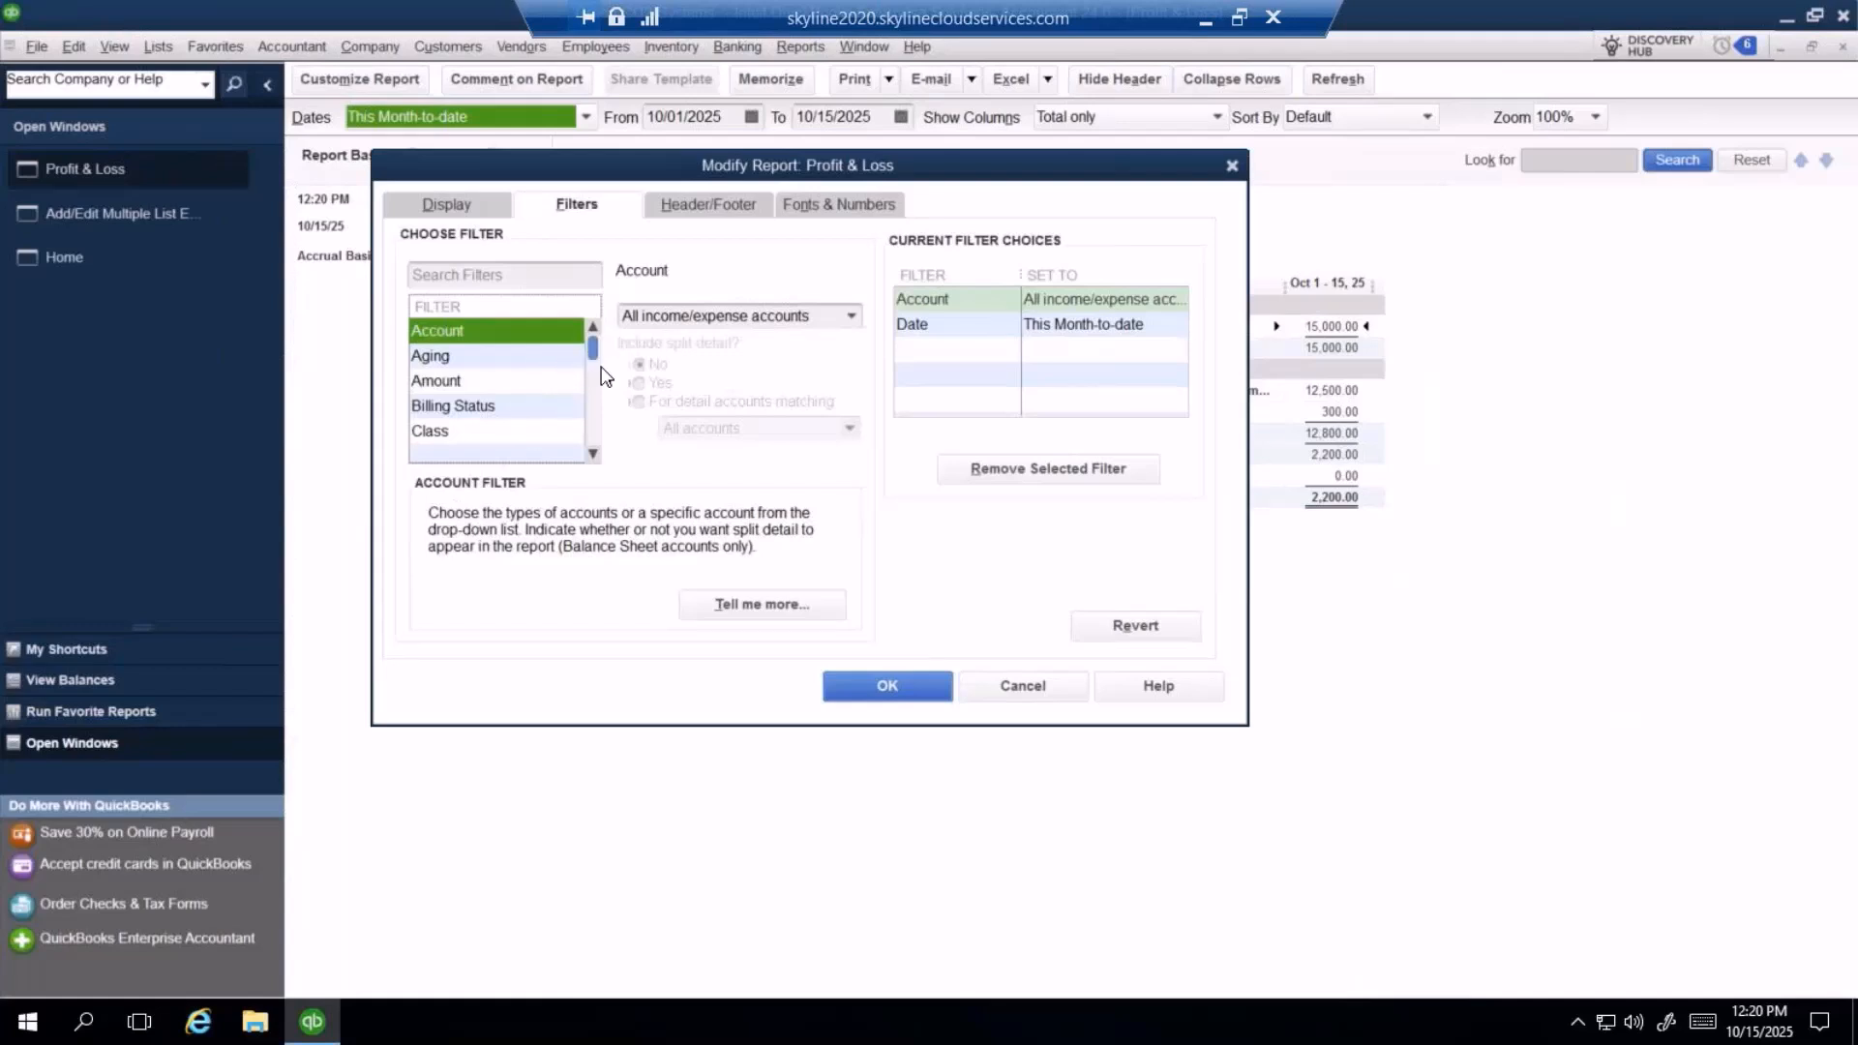
{"action": "left_click", "coordinate": [858, 689]}
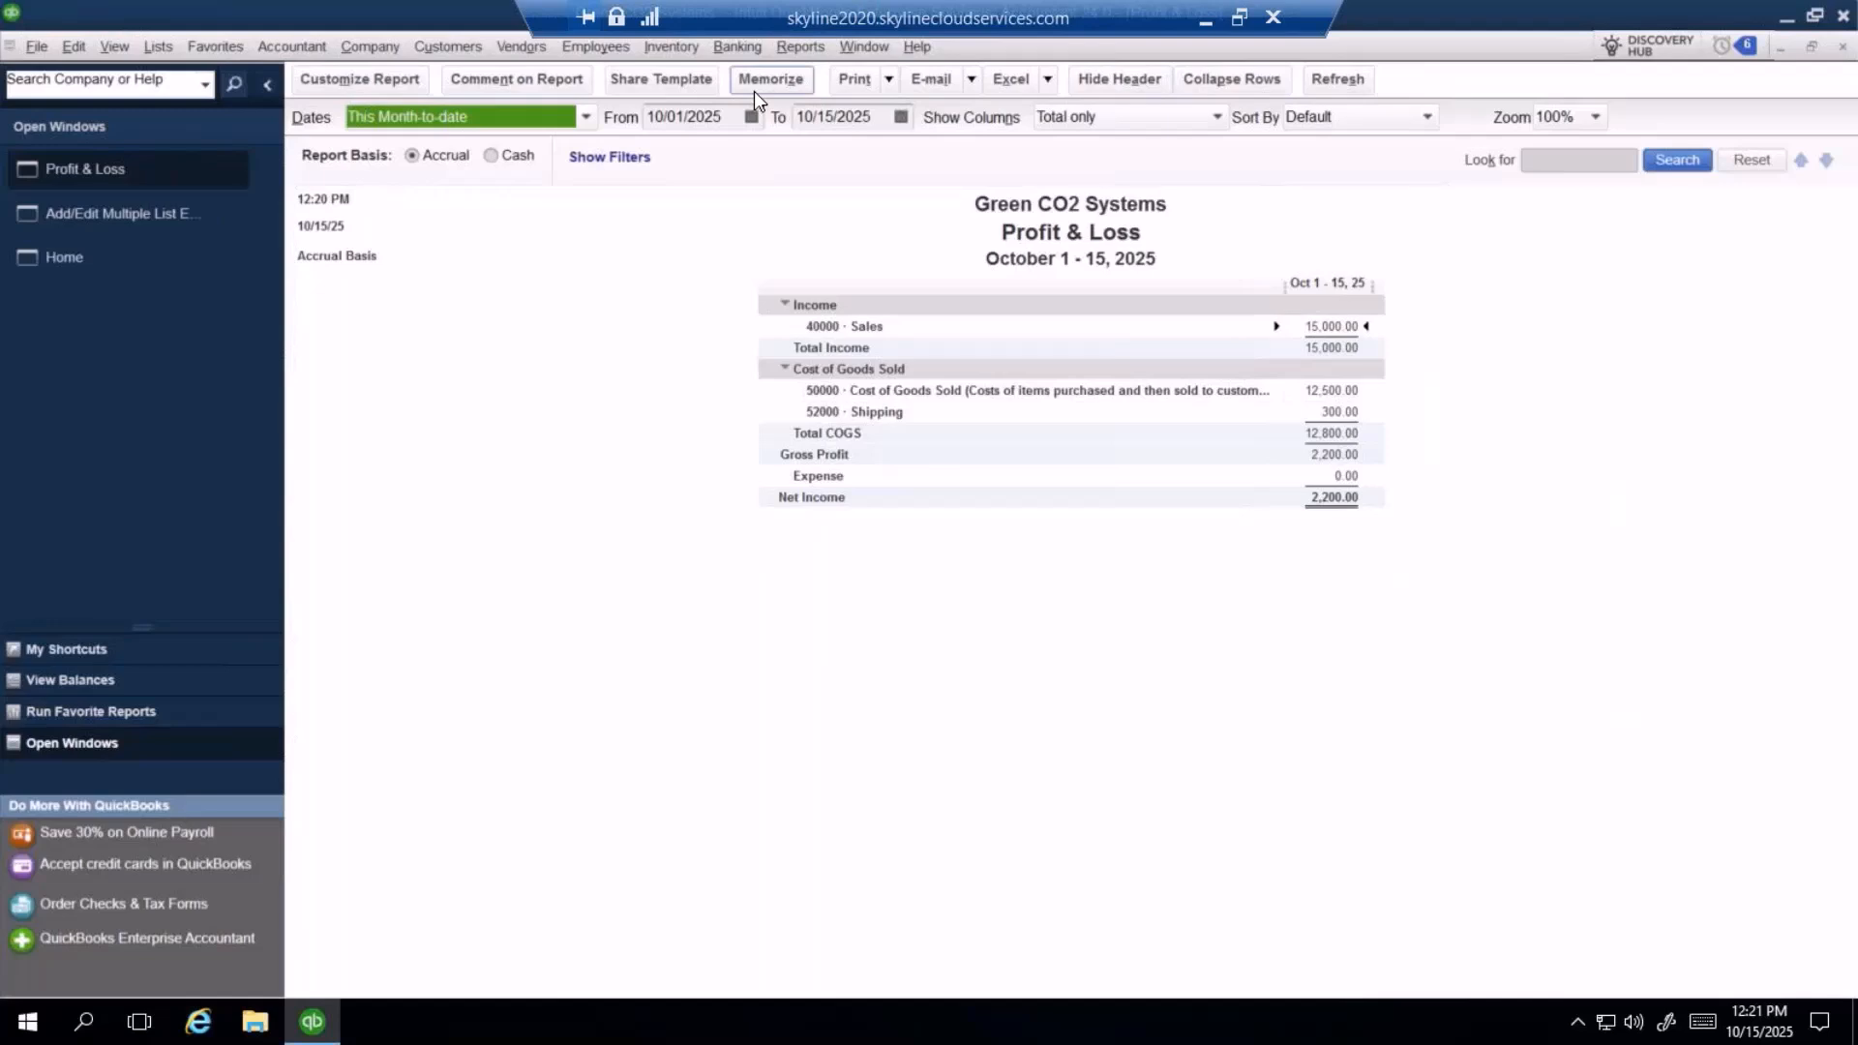
- Open the Memorized Report List to view the available report groups
{"action": "left_click", "coordinate": [802, 49]}
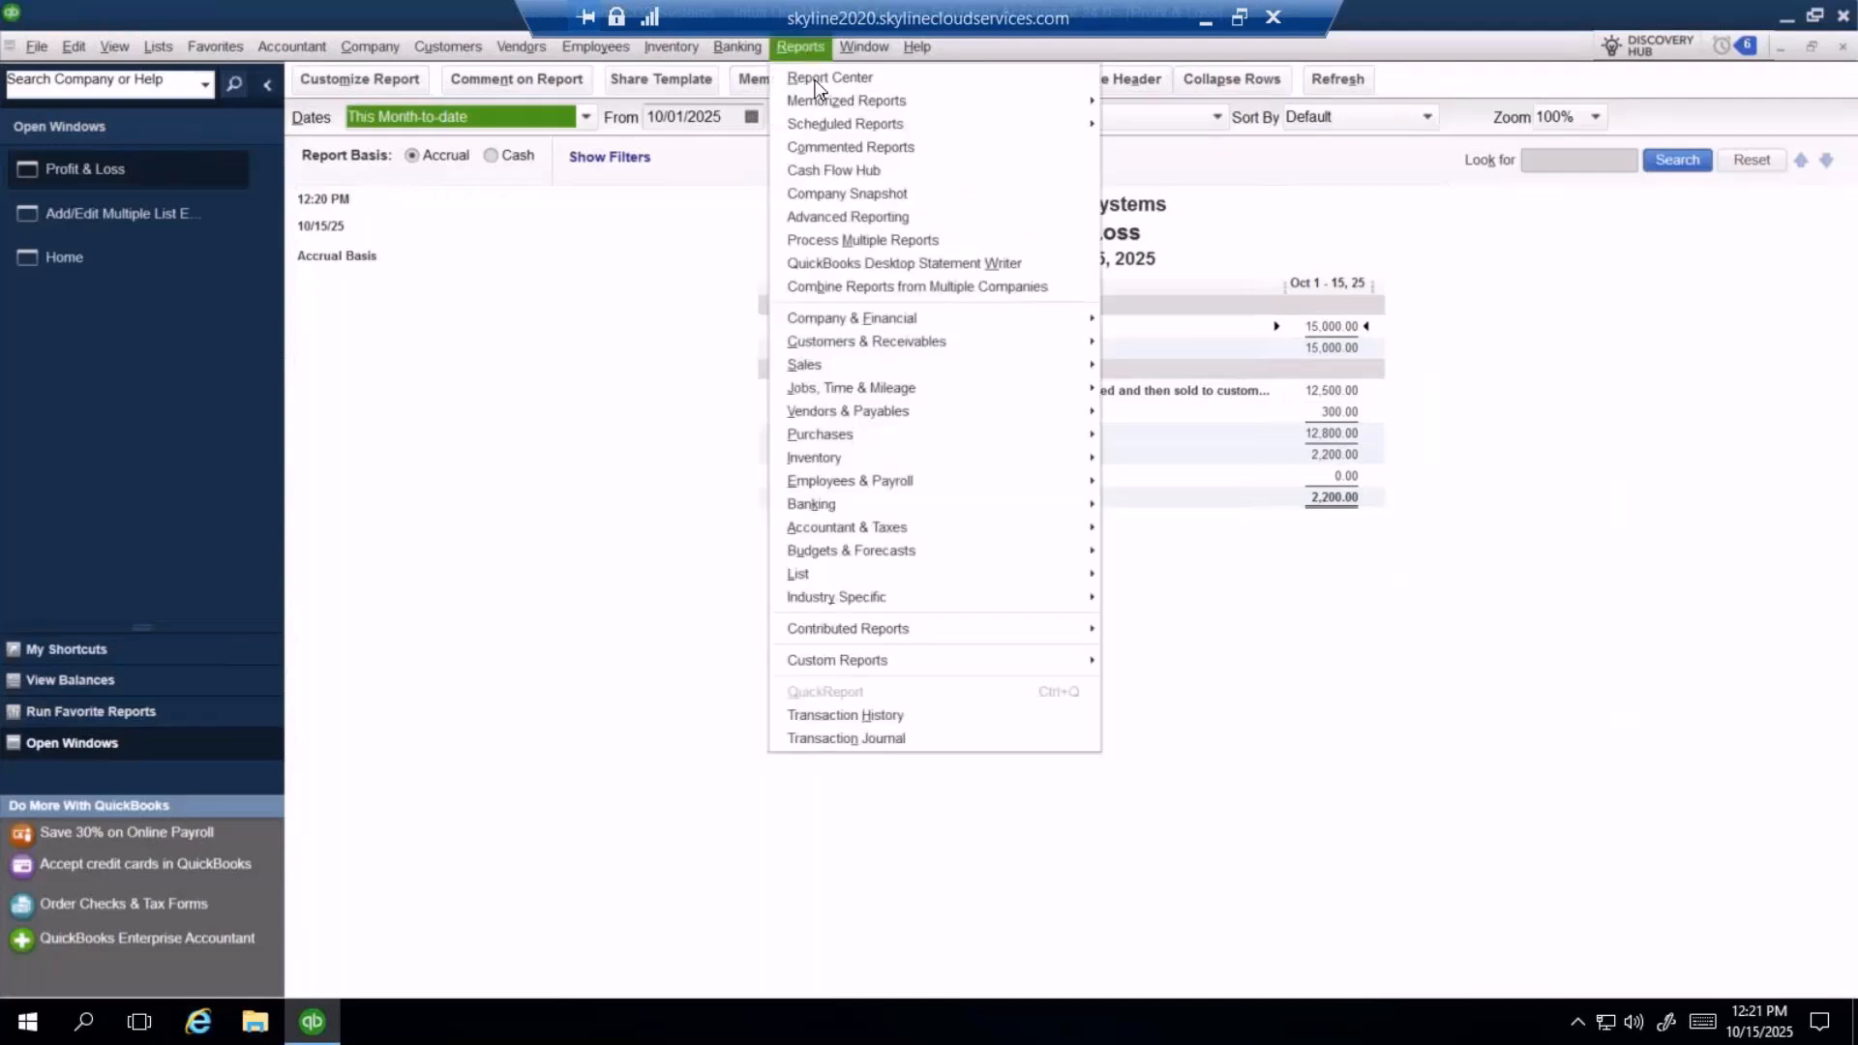
{"action": "mouse_move", "coordinate": [816, 100]}
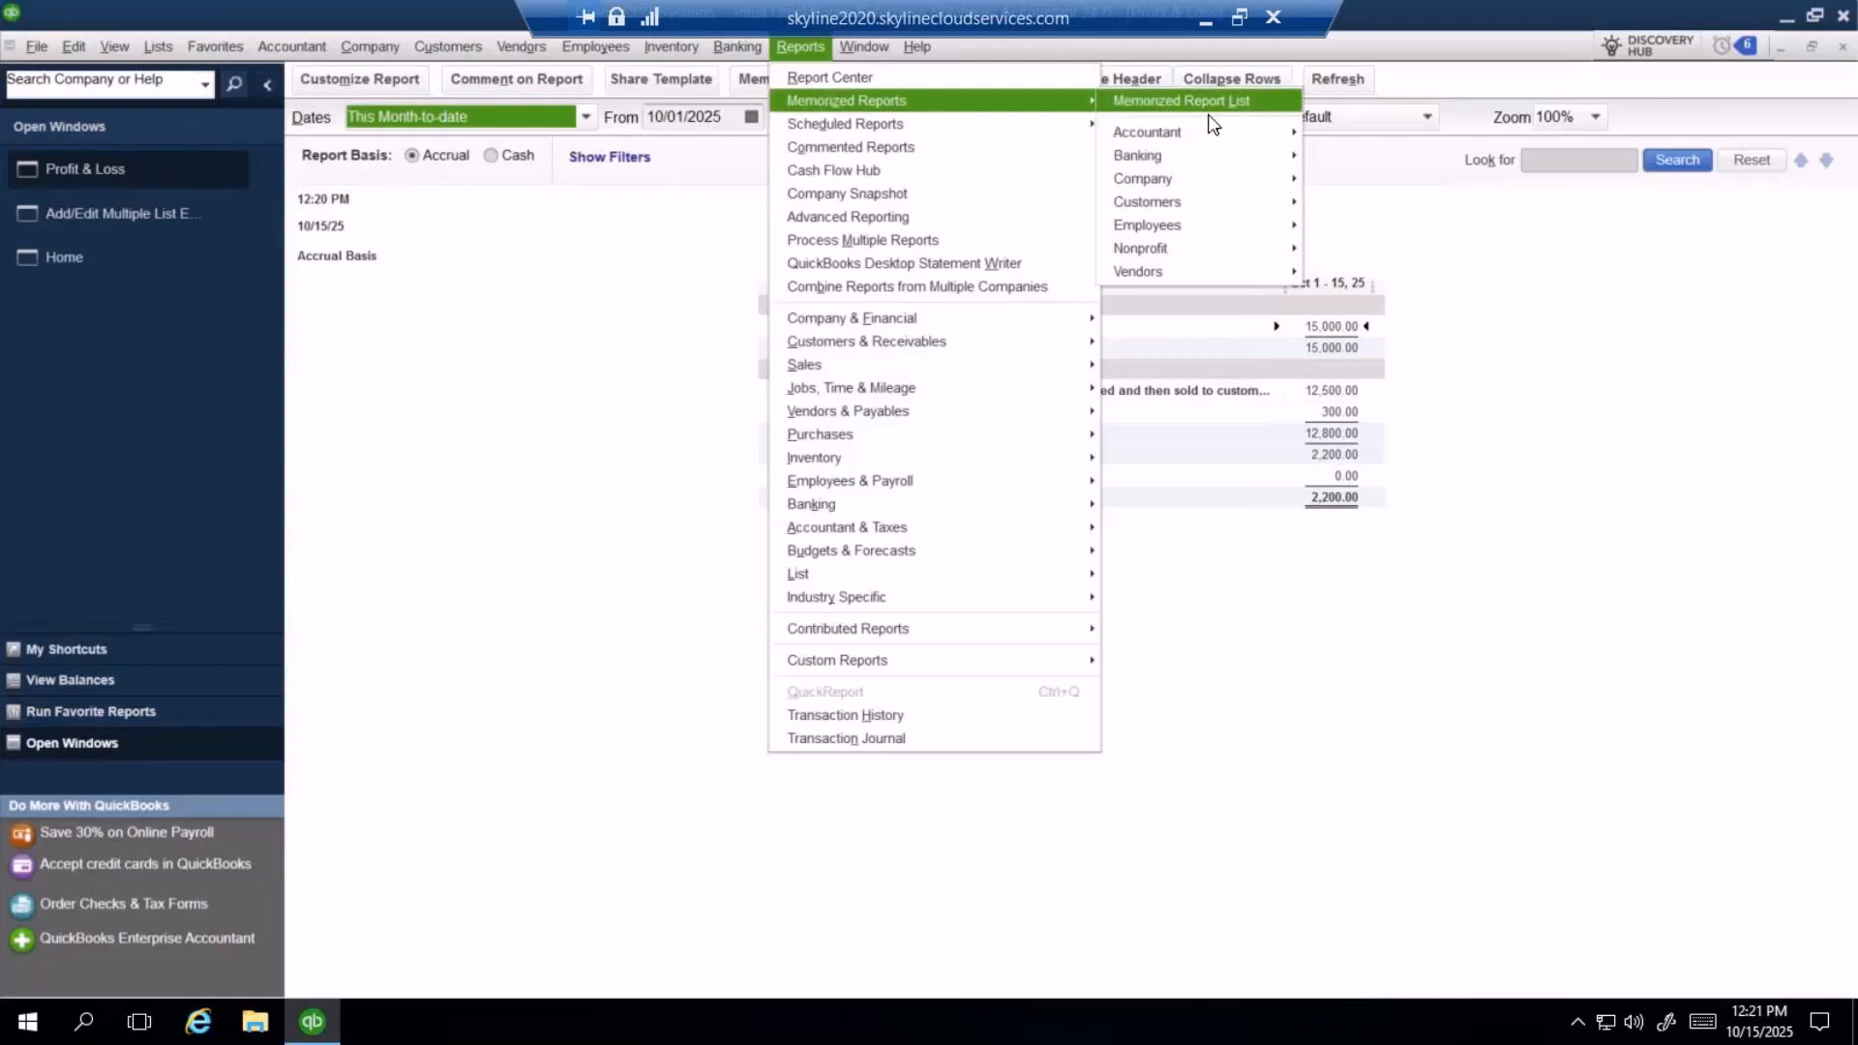
{"action": "mouse_move", "coordinate": [1214, 141]}
{"action": "left_click", "coordinate": [1207, 103]}
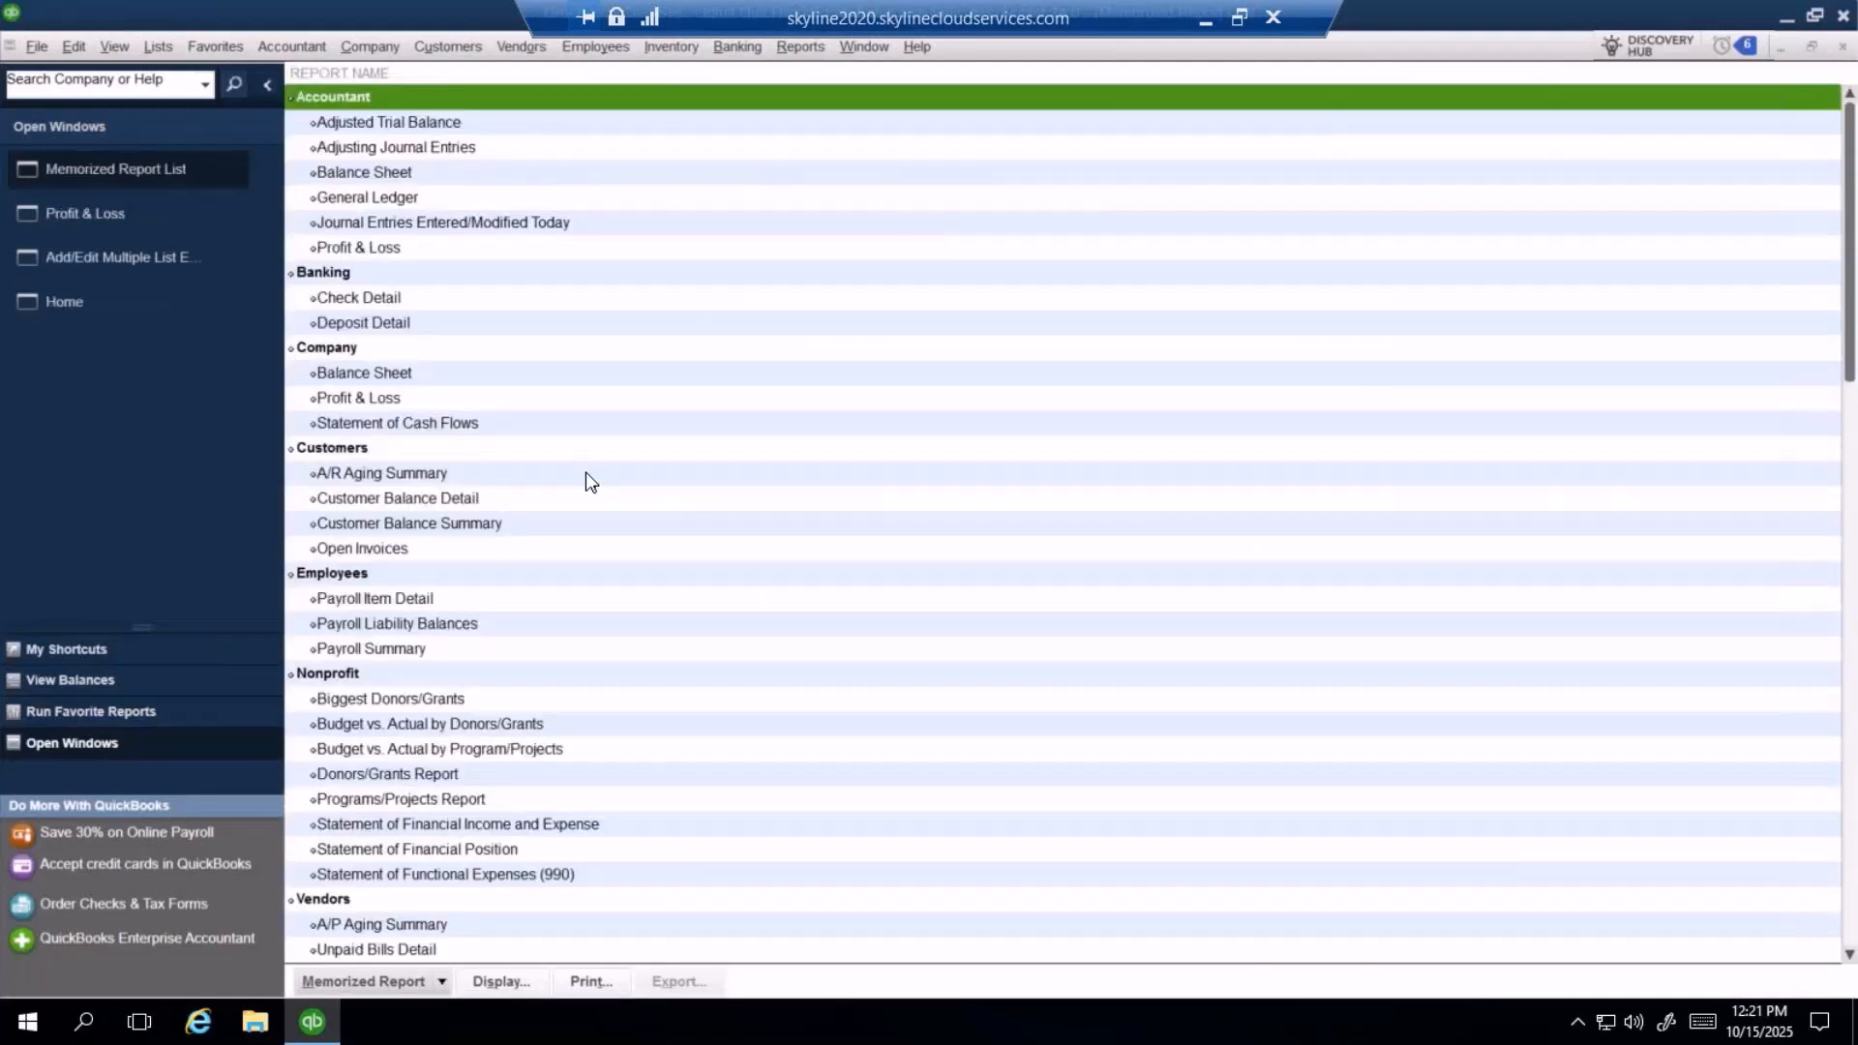
- Return to the Profit & Loss report, view its Memorize Report options, and cancel without memorizing it
{"action": "left_click", "coordinate": [139, 214]}
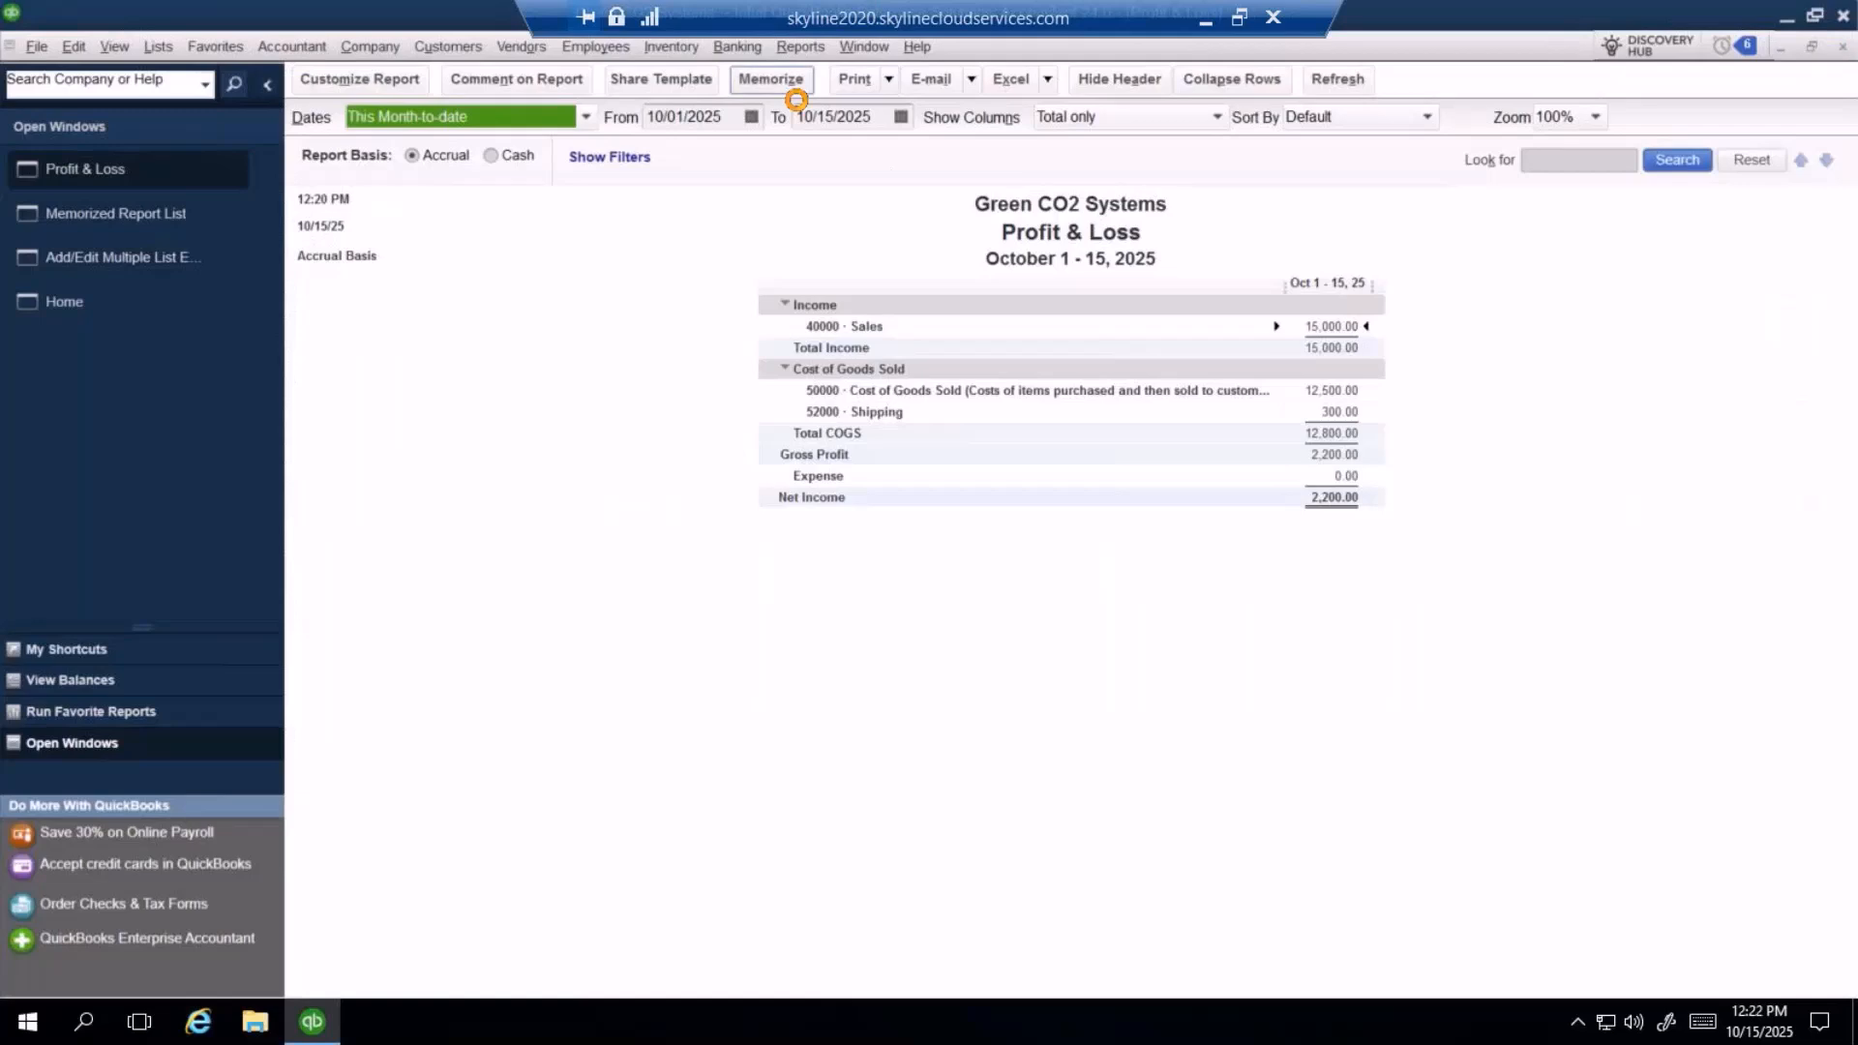
{"action": "left_click", "coordinate": [775, 80]}
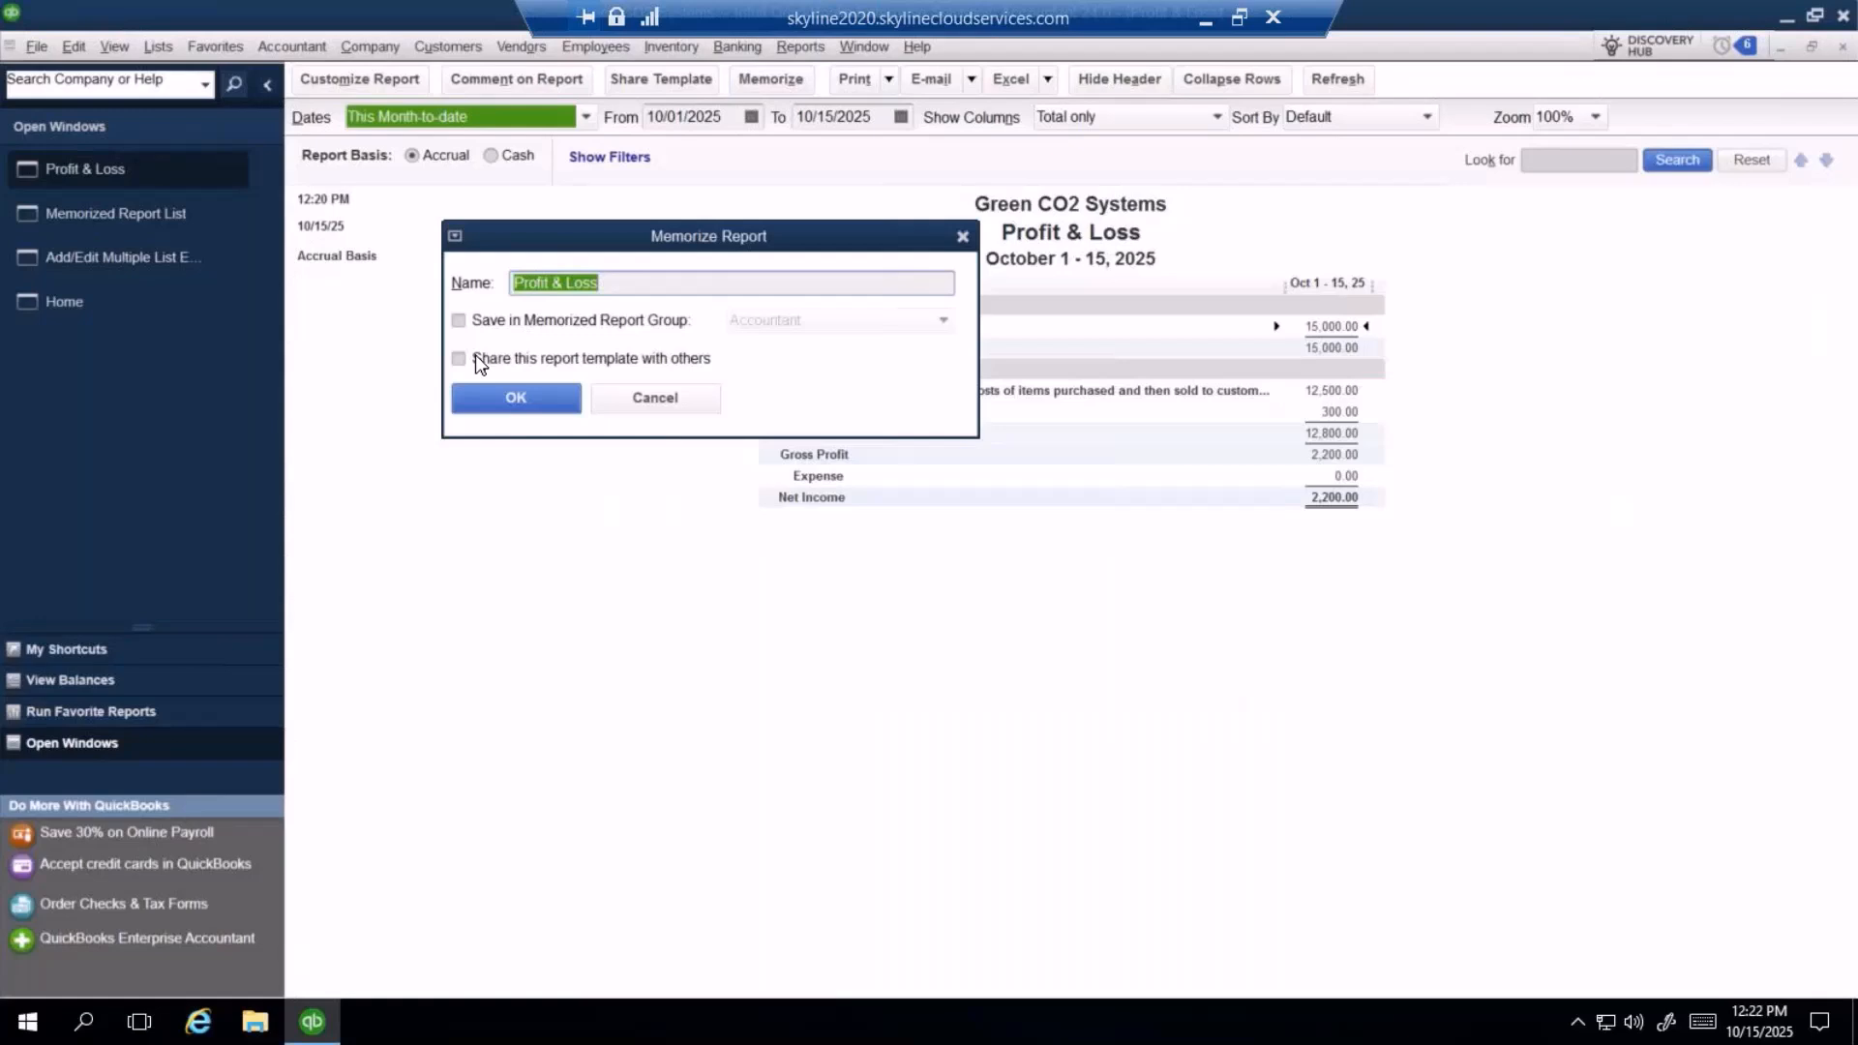
{"action": "left_click", "coordinate": [683, 400]}
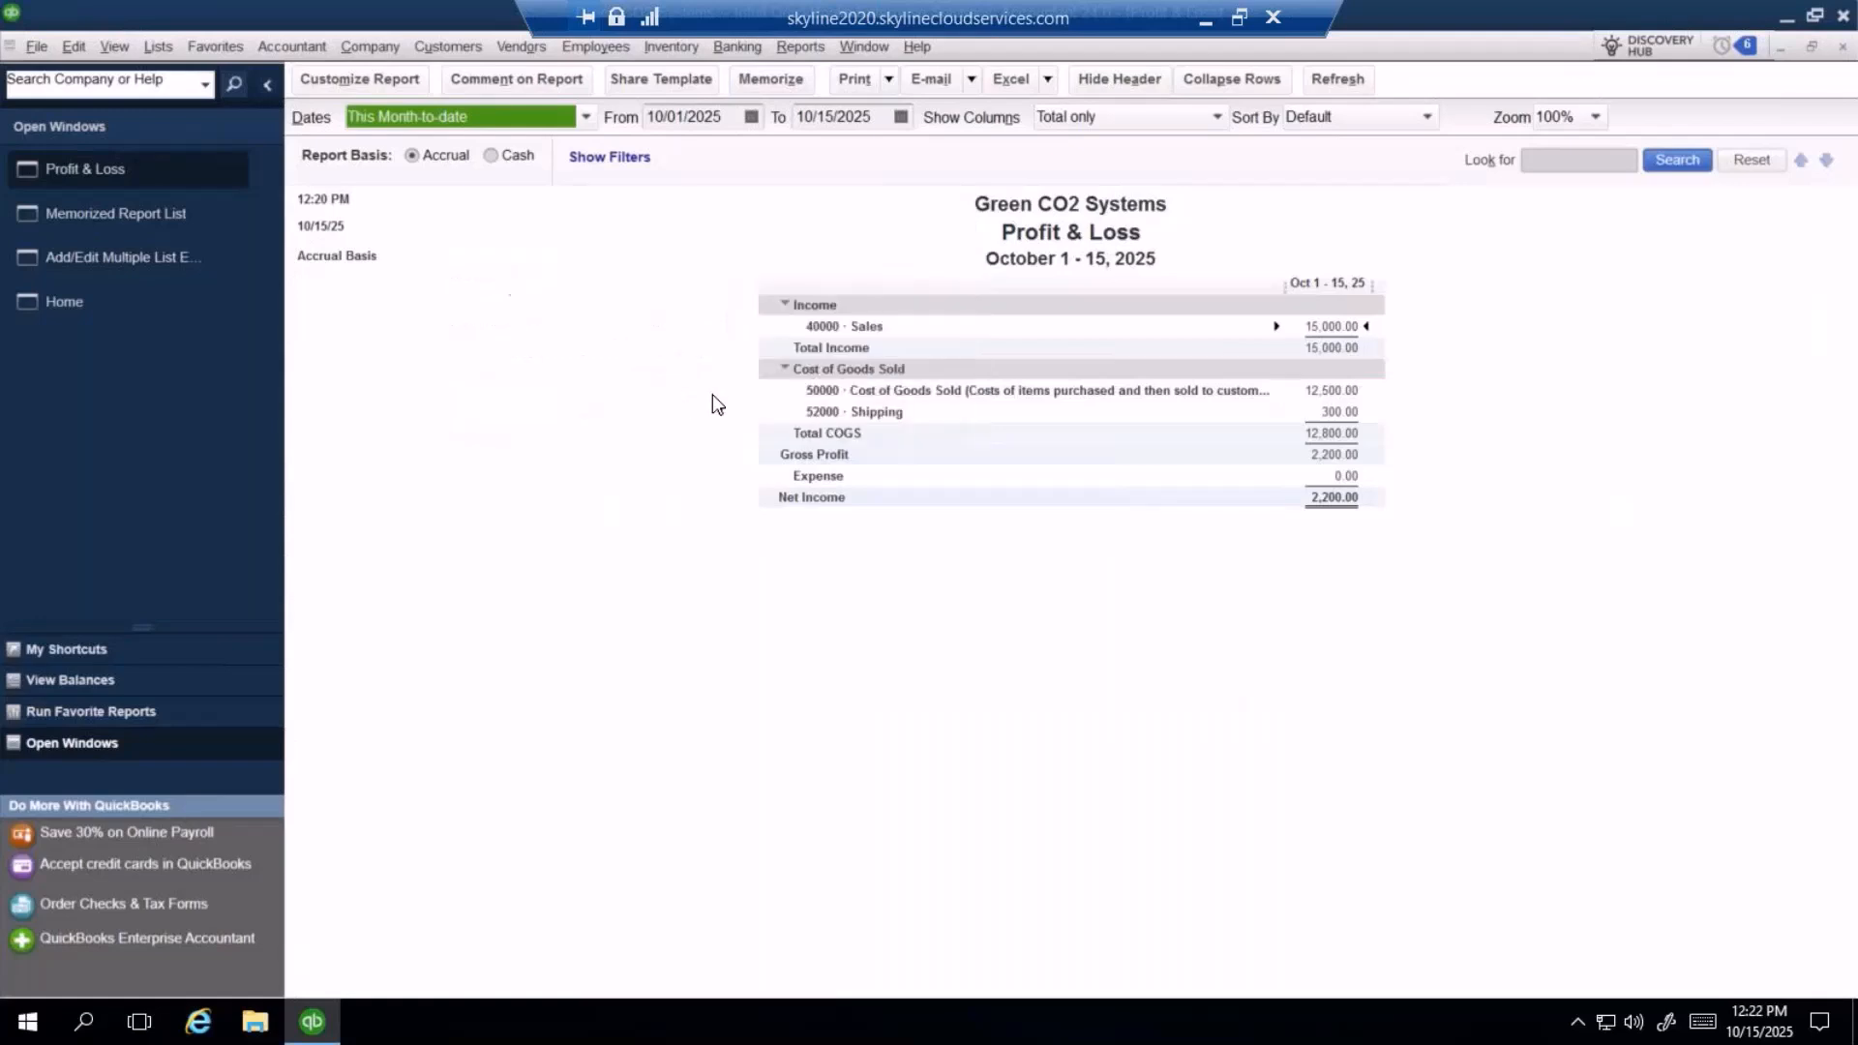
- Close the Profit & Loss report, the Memorized Report List and Add/Edit Multiple List Entries, leaving only the Home page open
{"action": "left_click", "coordinate": [1841, 47]}
{"action": "left_click", "coordinate": [1087, 455]}
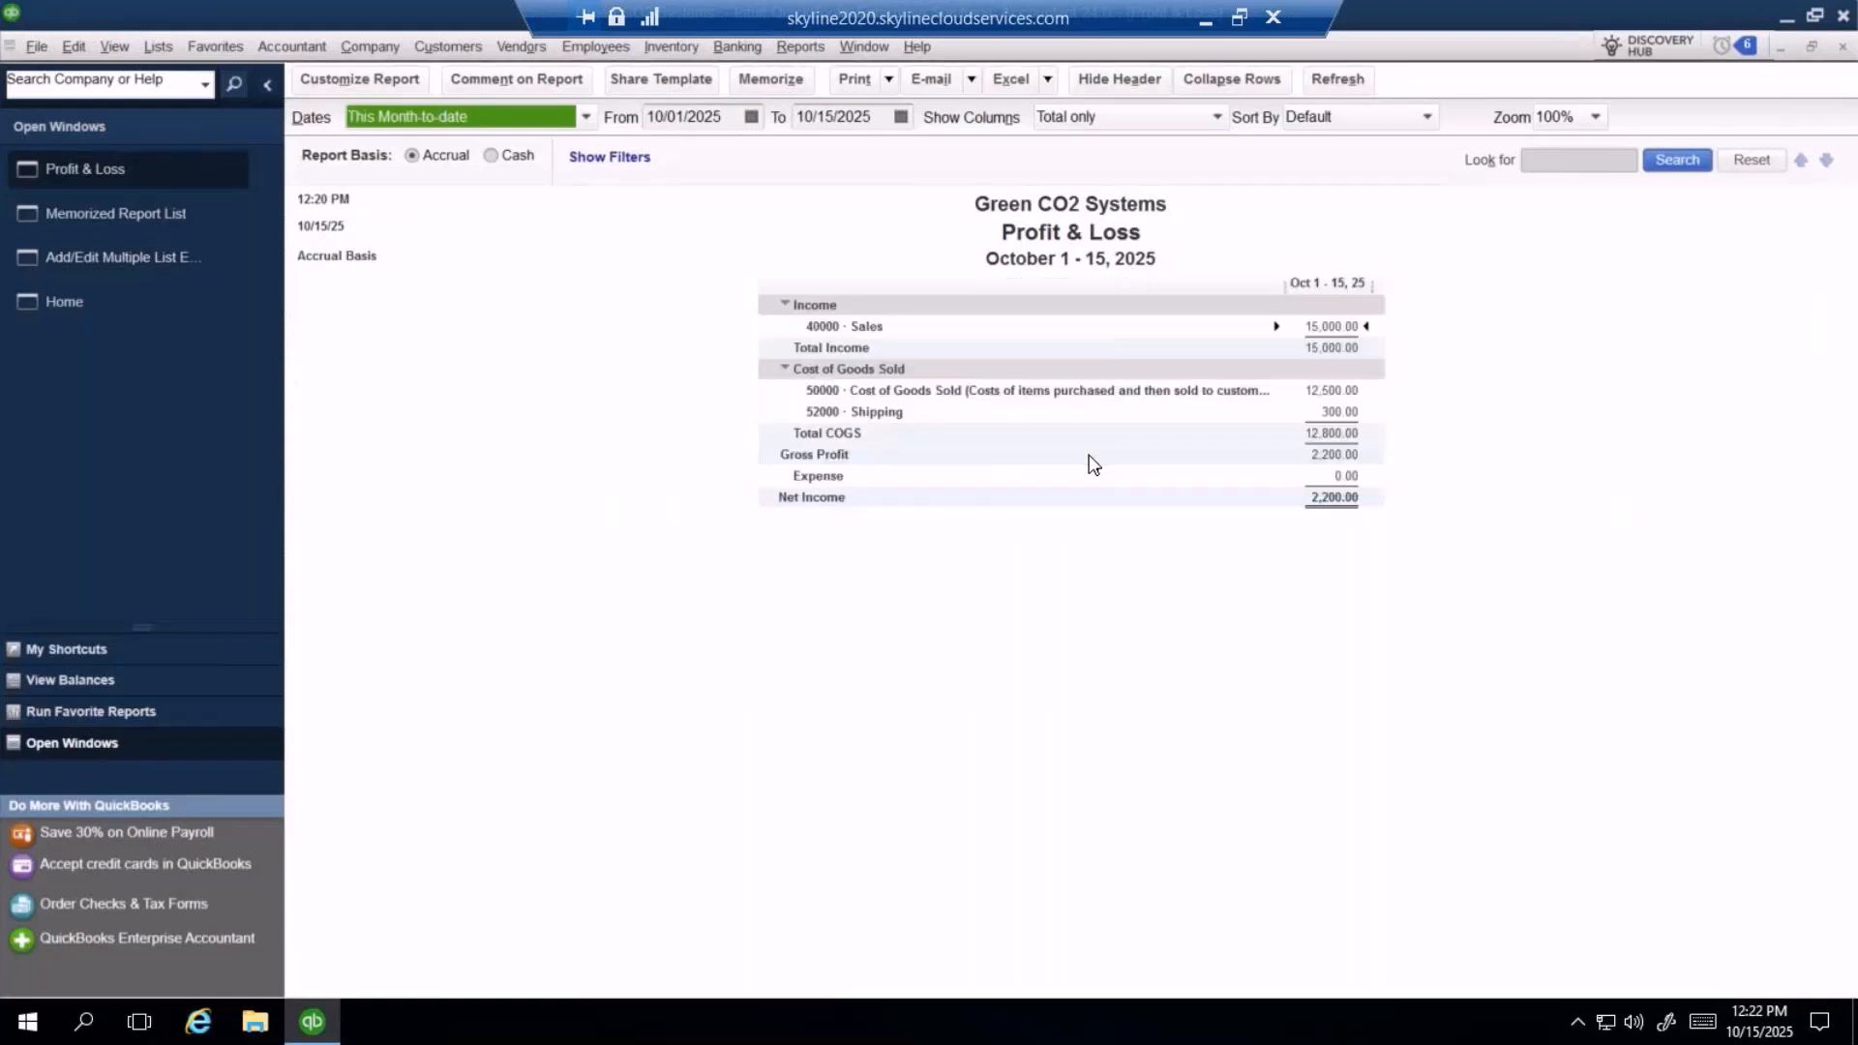
{"action": "left_click", "coordinate": [1846, 47]}
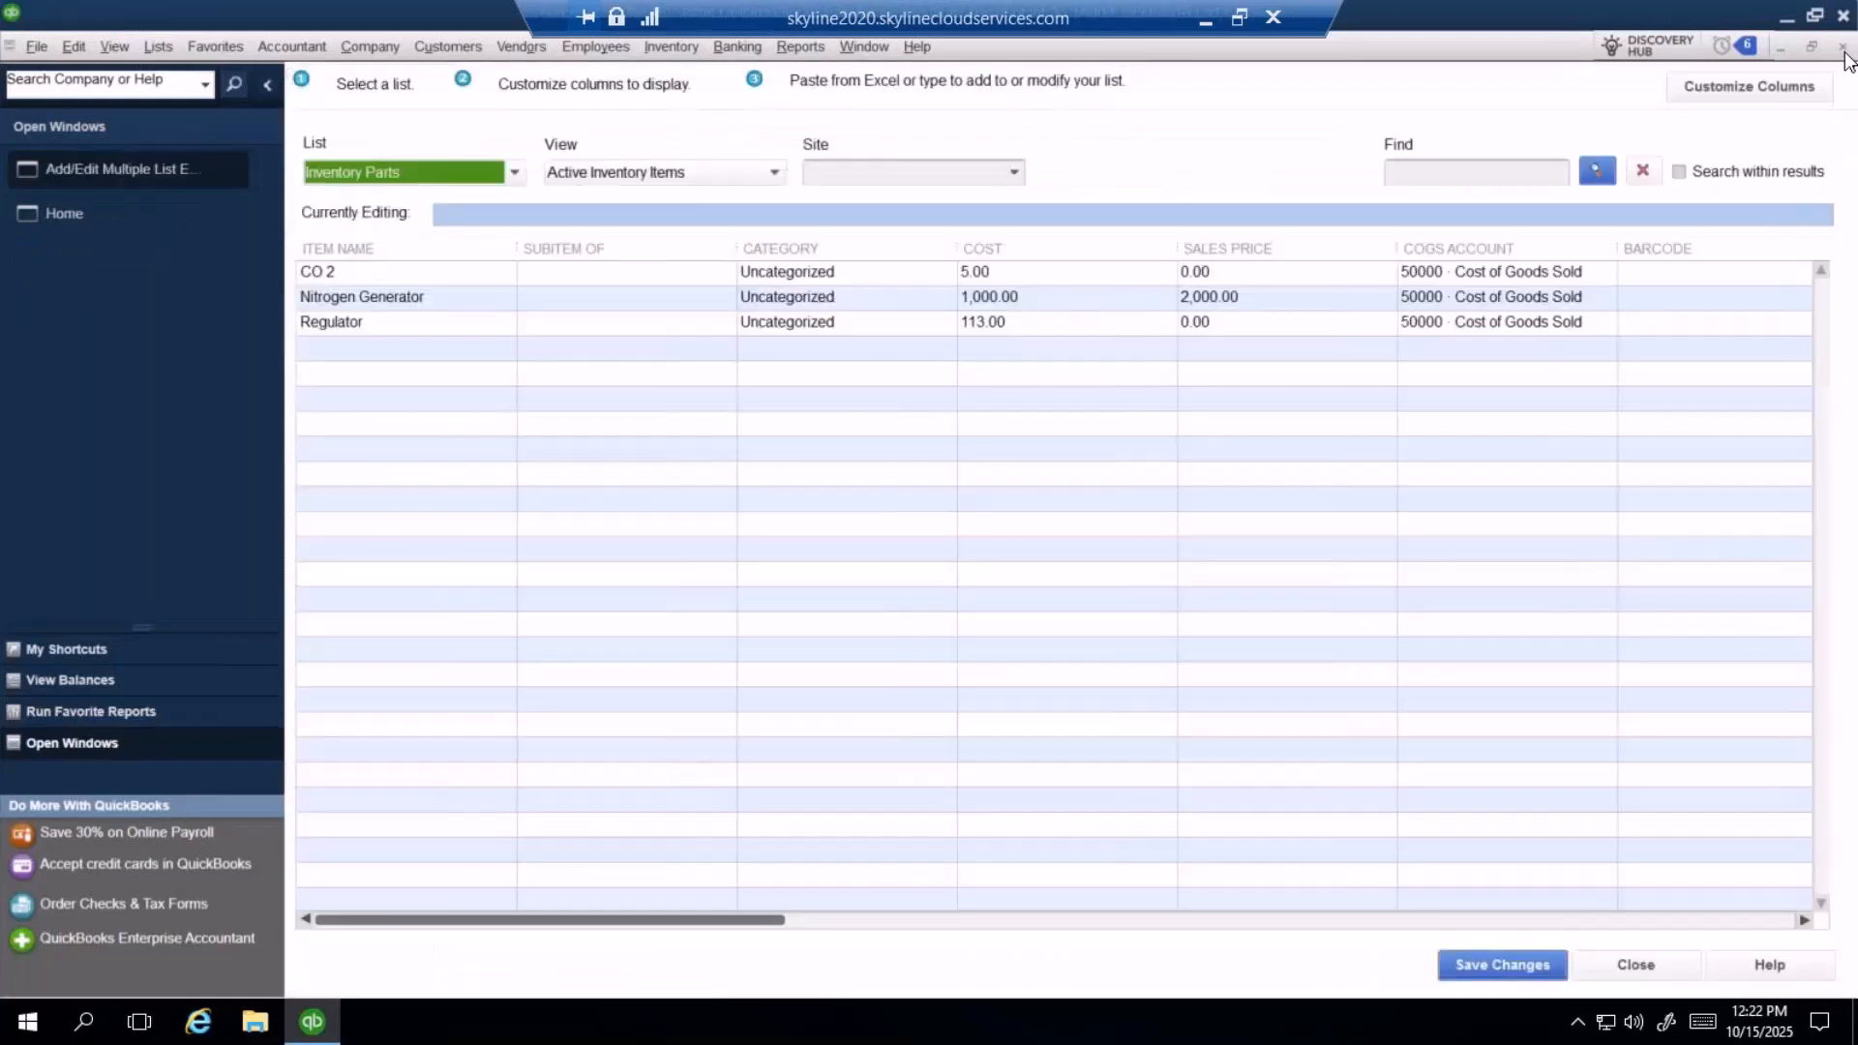
{"action": "left_click", "coordinate": [1842, 48]}
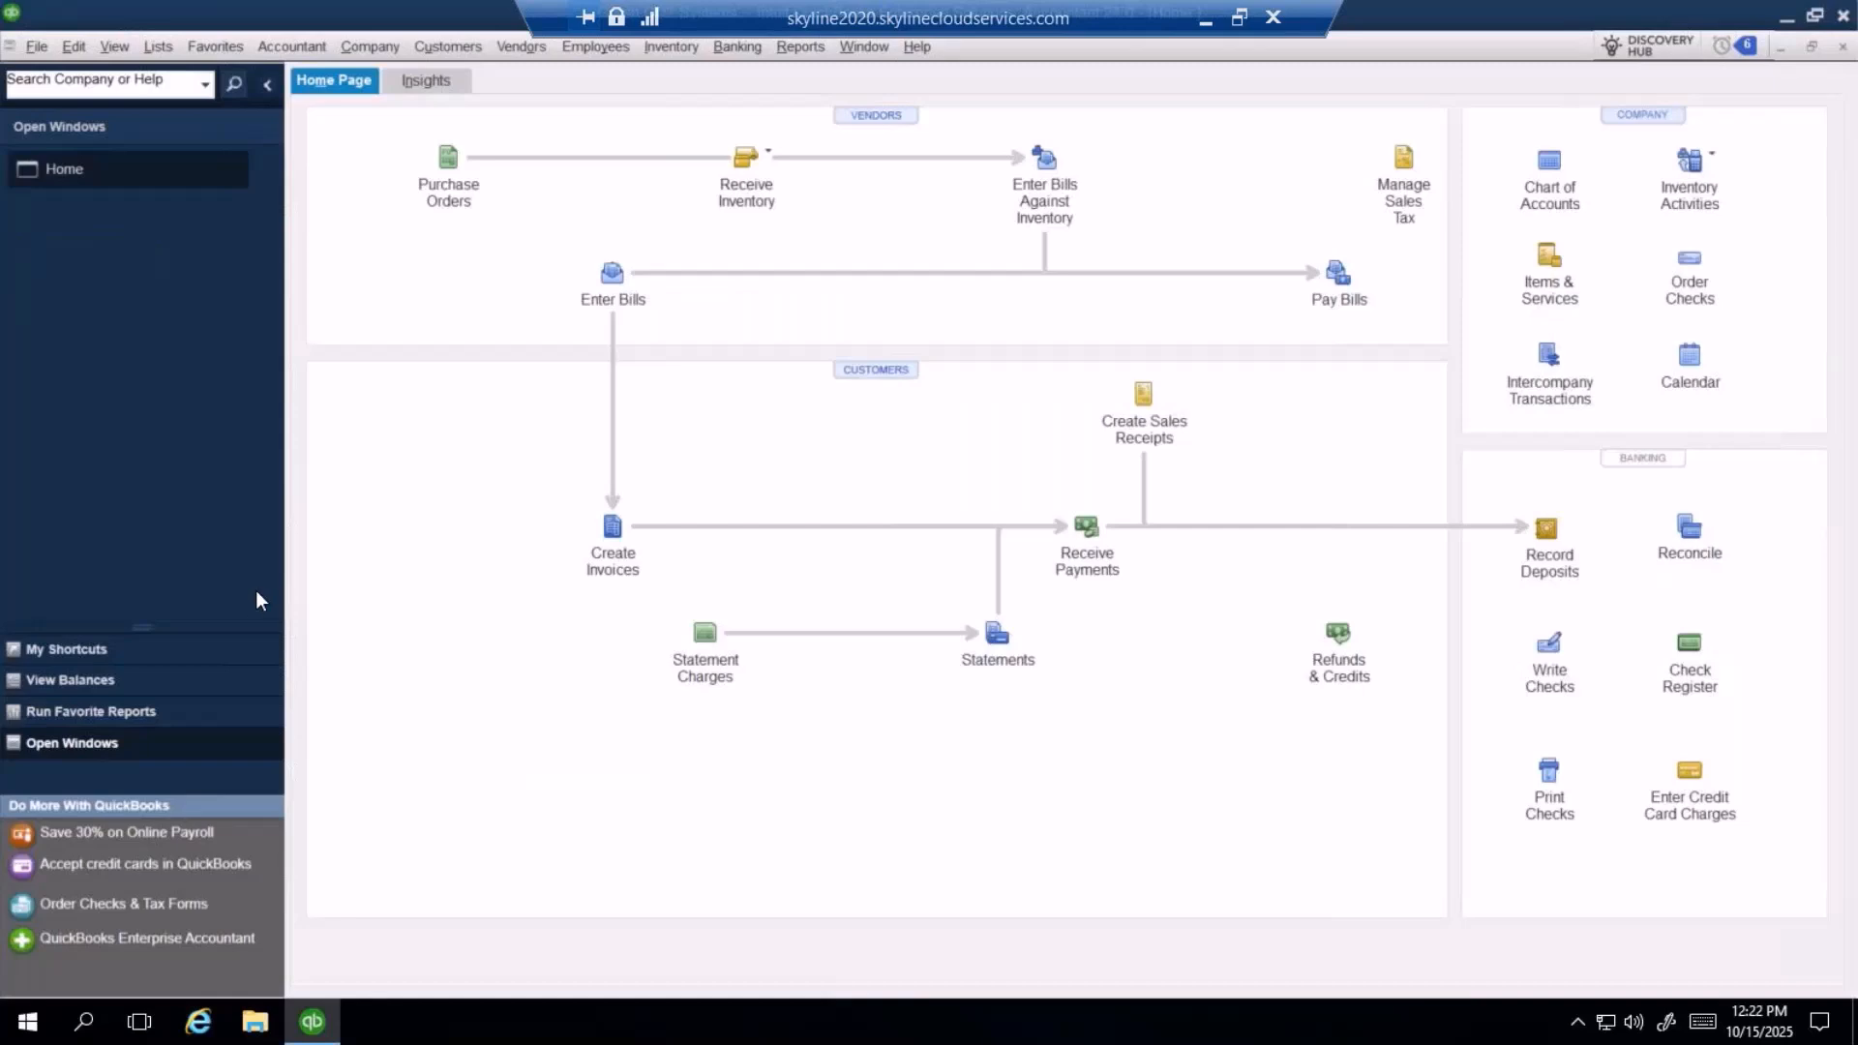
- Open Reclassify Transactions from the Client Data Review tools
{"action": "left_click", "coordinate": [306, 48]}
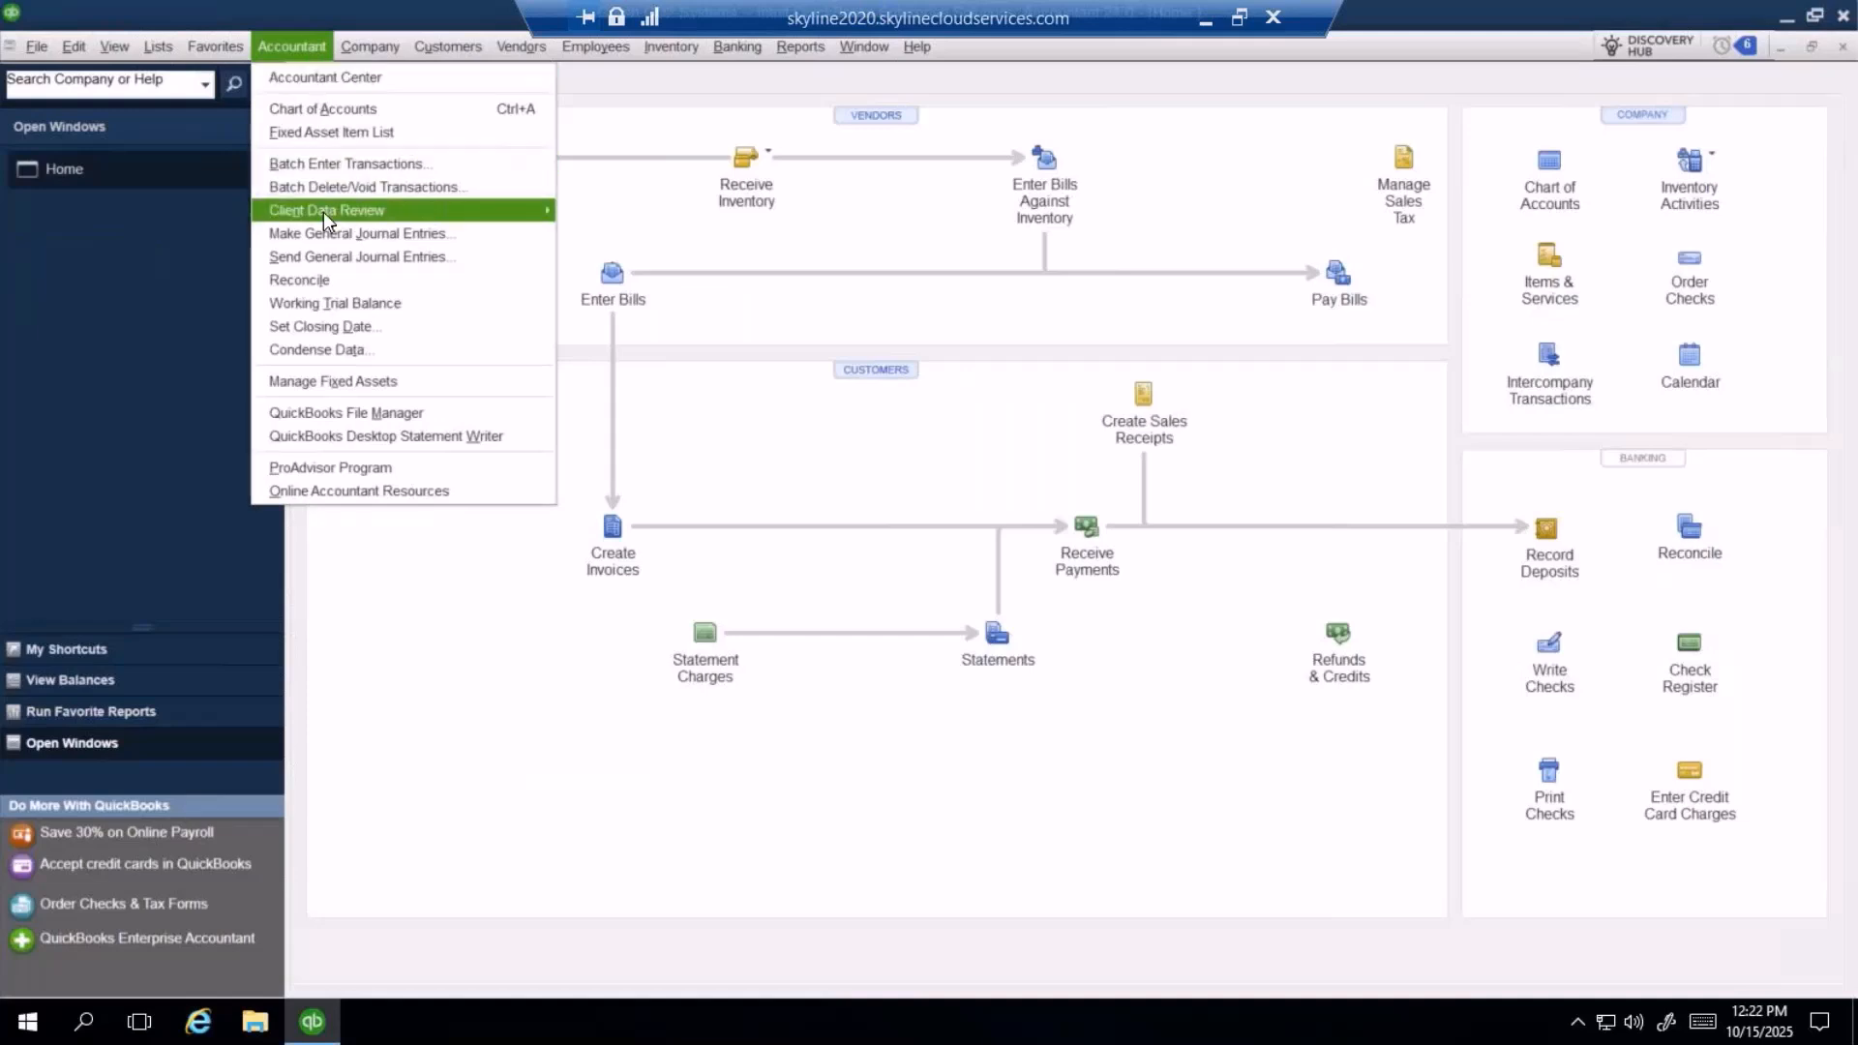
{"action": "mouse_move", "coordinate": [323, 212]}
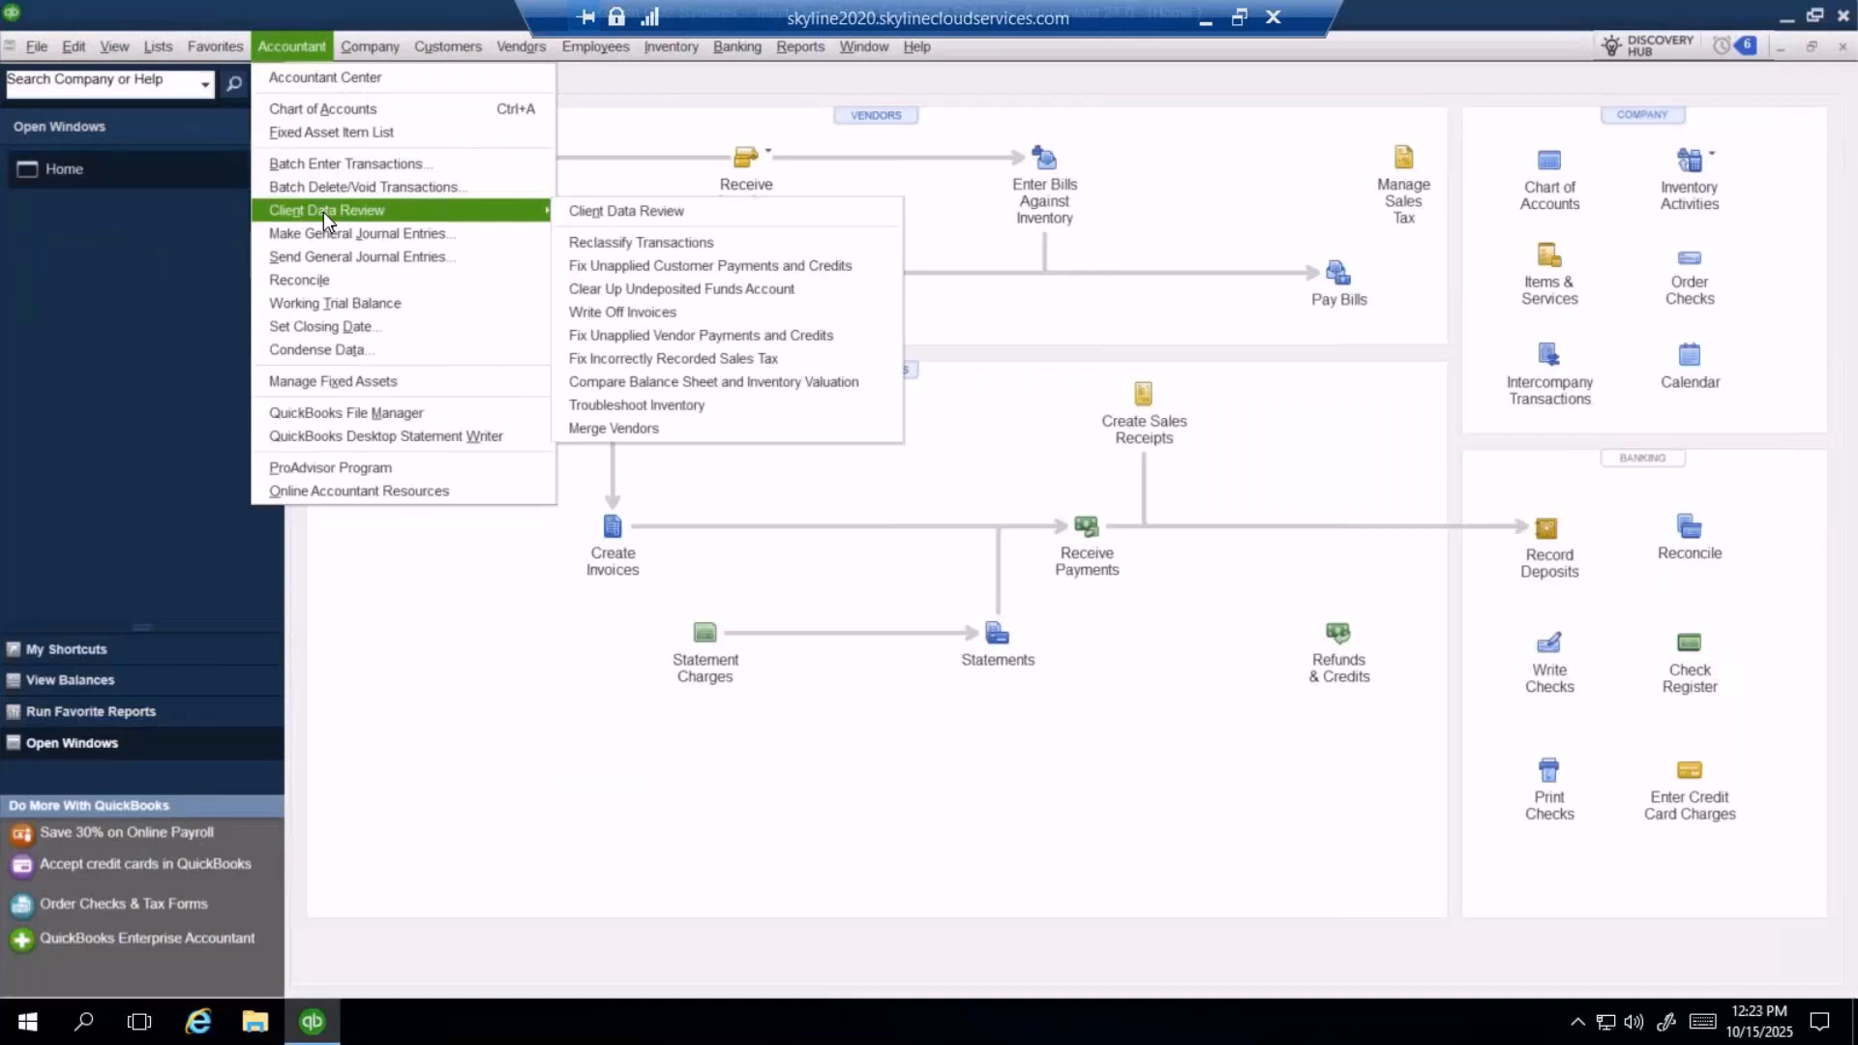
{"action": "left_click", "coordinate": [658, 243]}
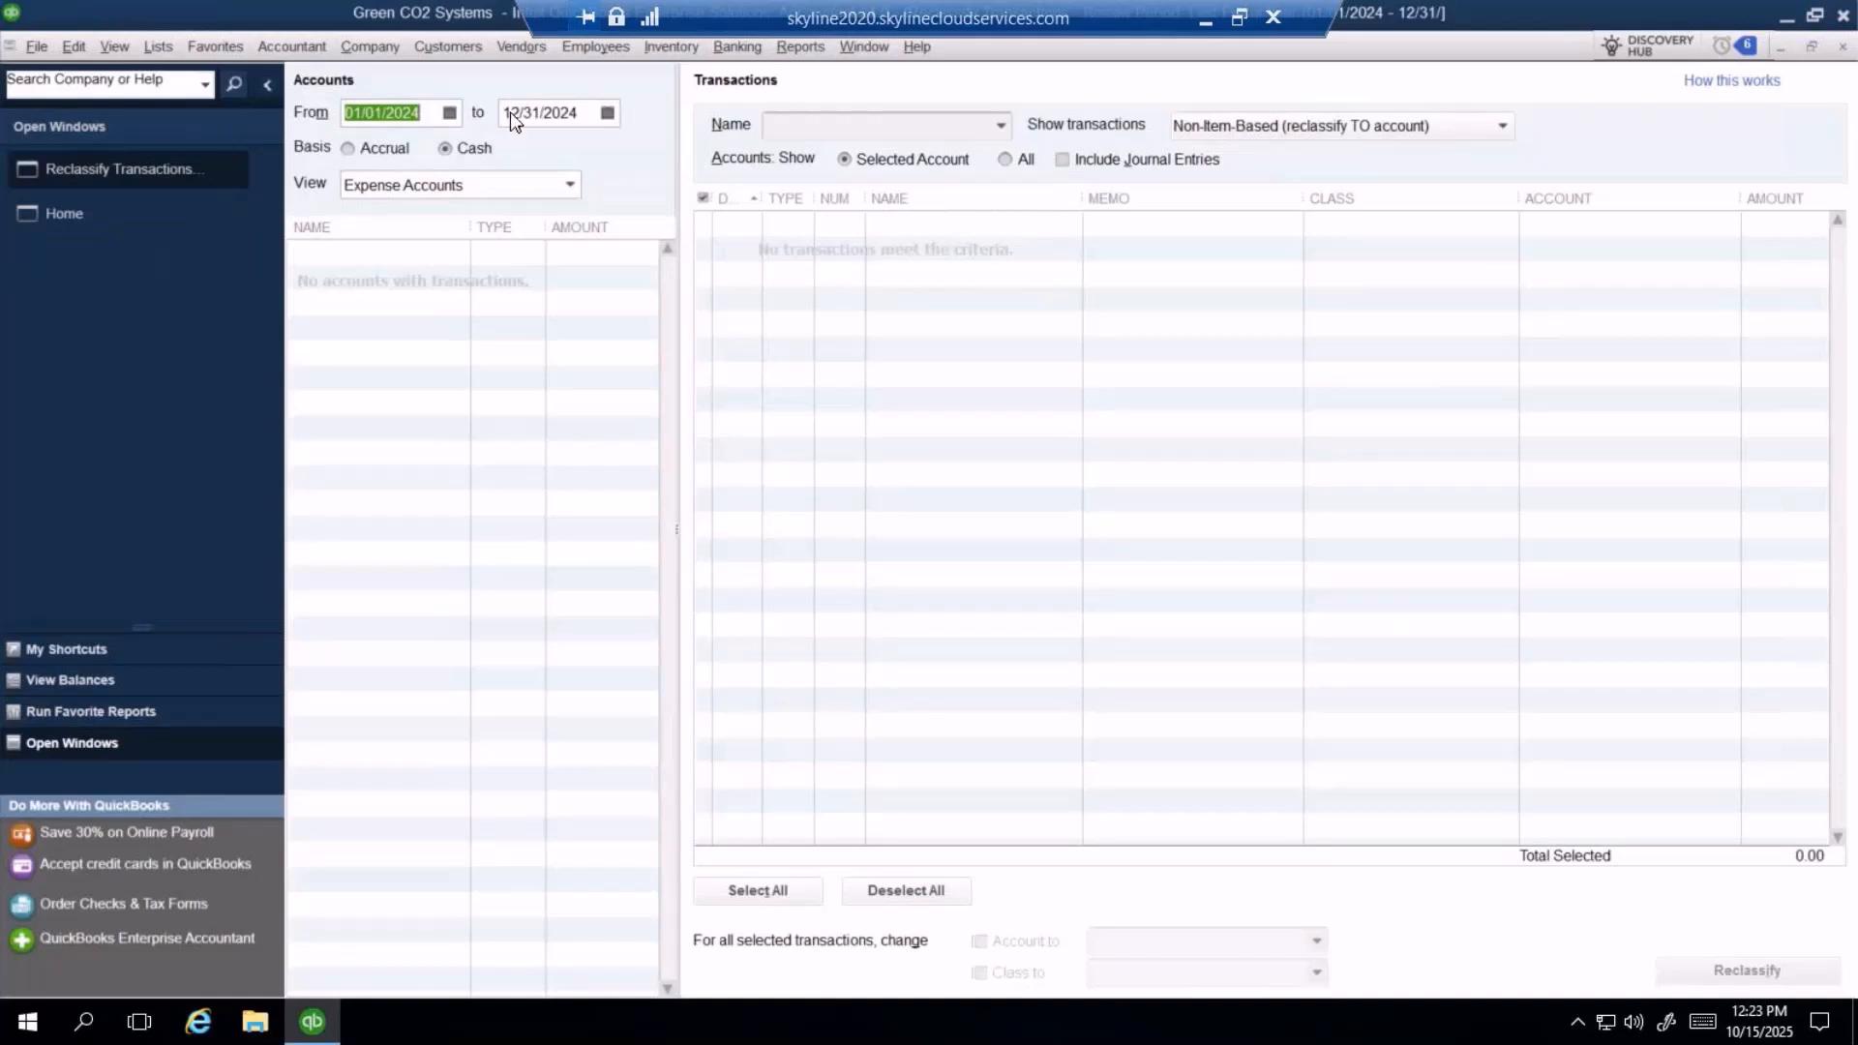
- Review the account View and Show transactions choices in Reclassify Transactions without changing them, and postpone the system restart by 5 minutes
{"action": "left_click", "coordinate": [568, 185]}
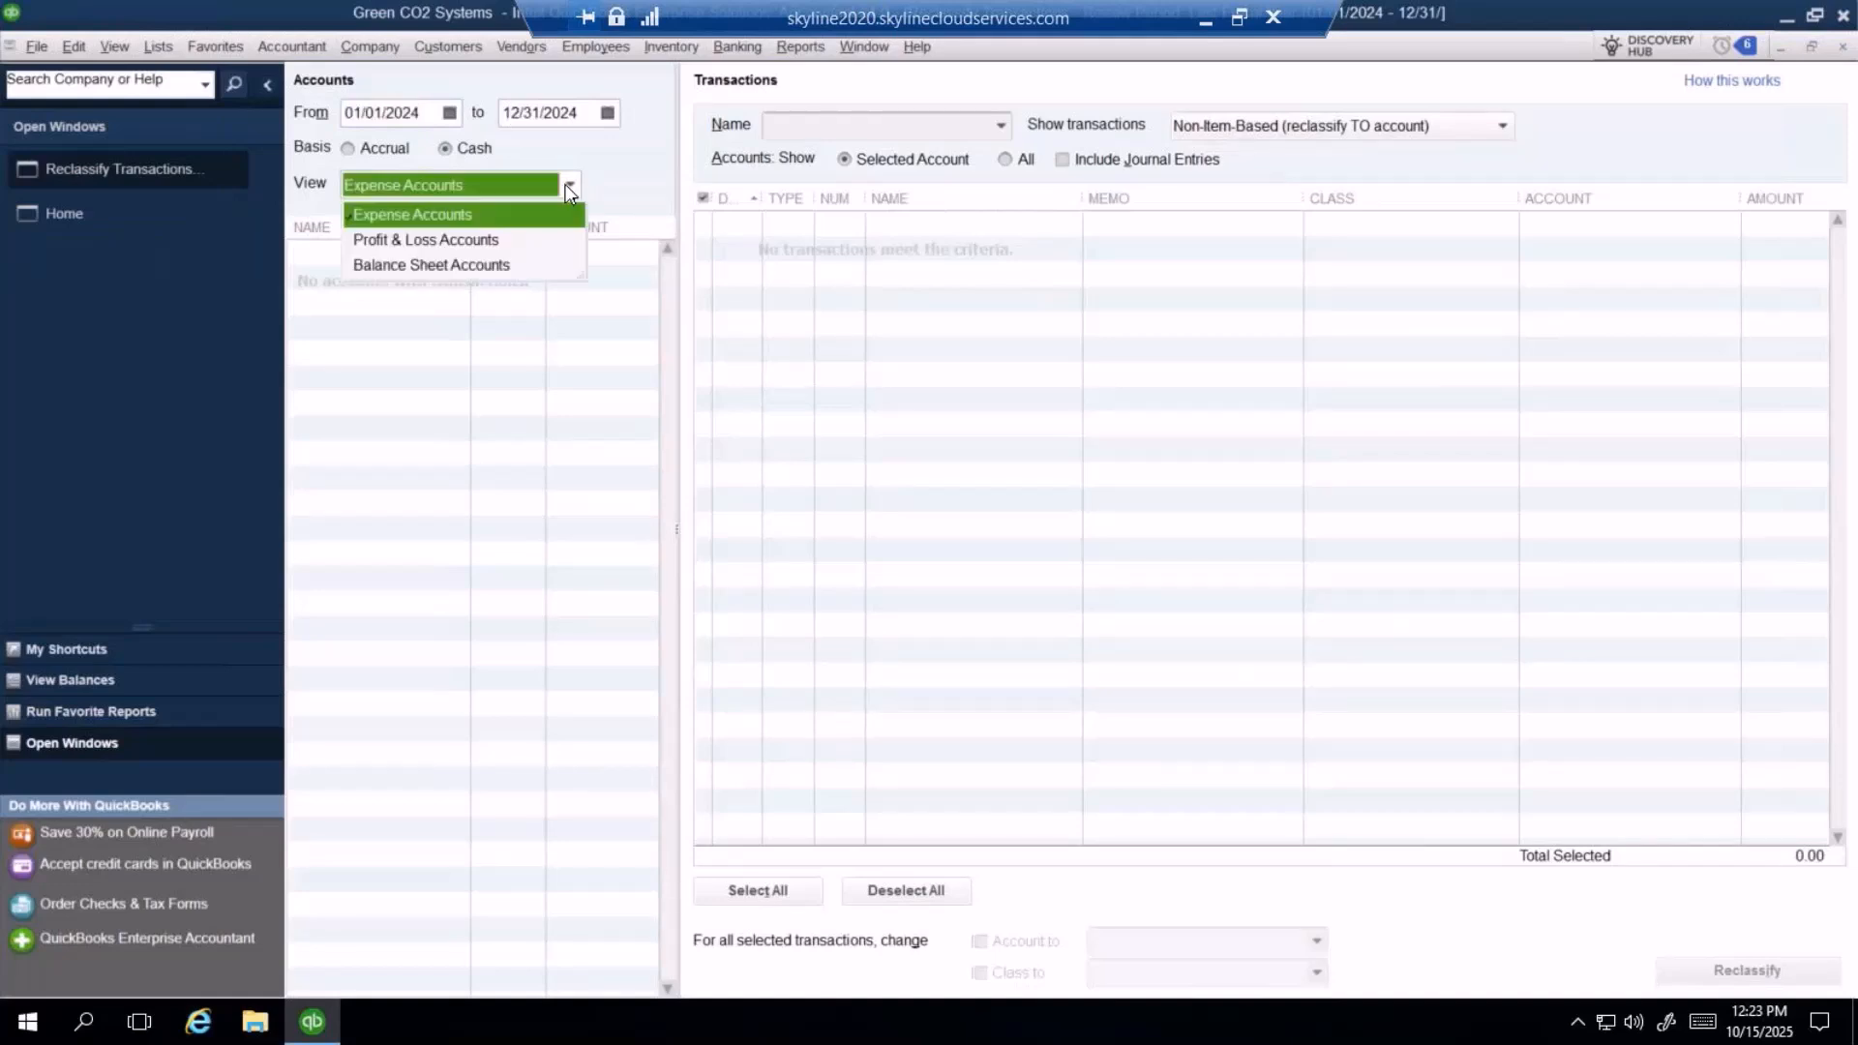
{"action": "left_click", "coordinate": [591, 167]}
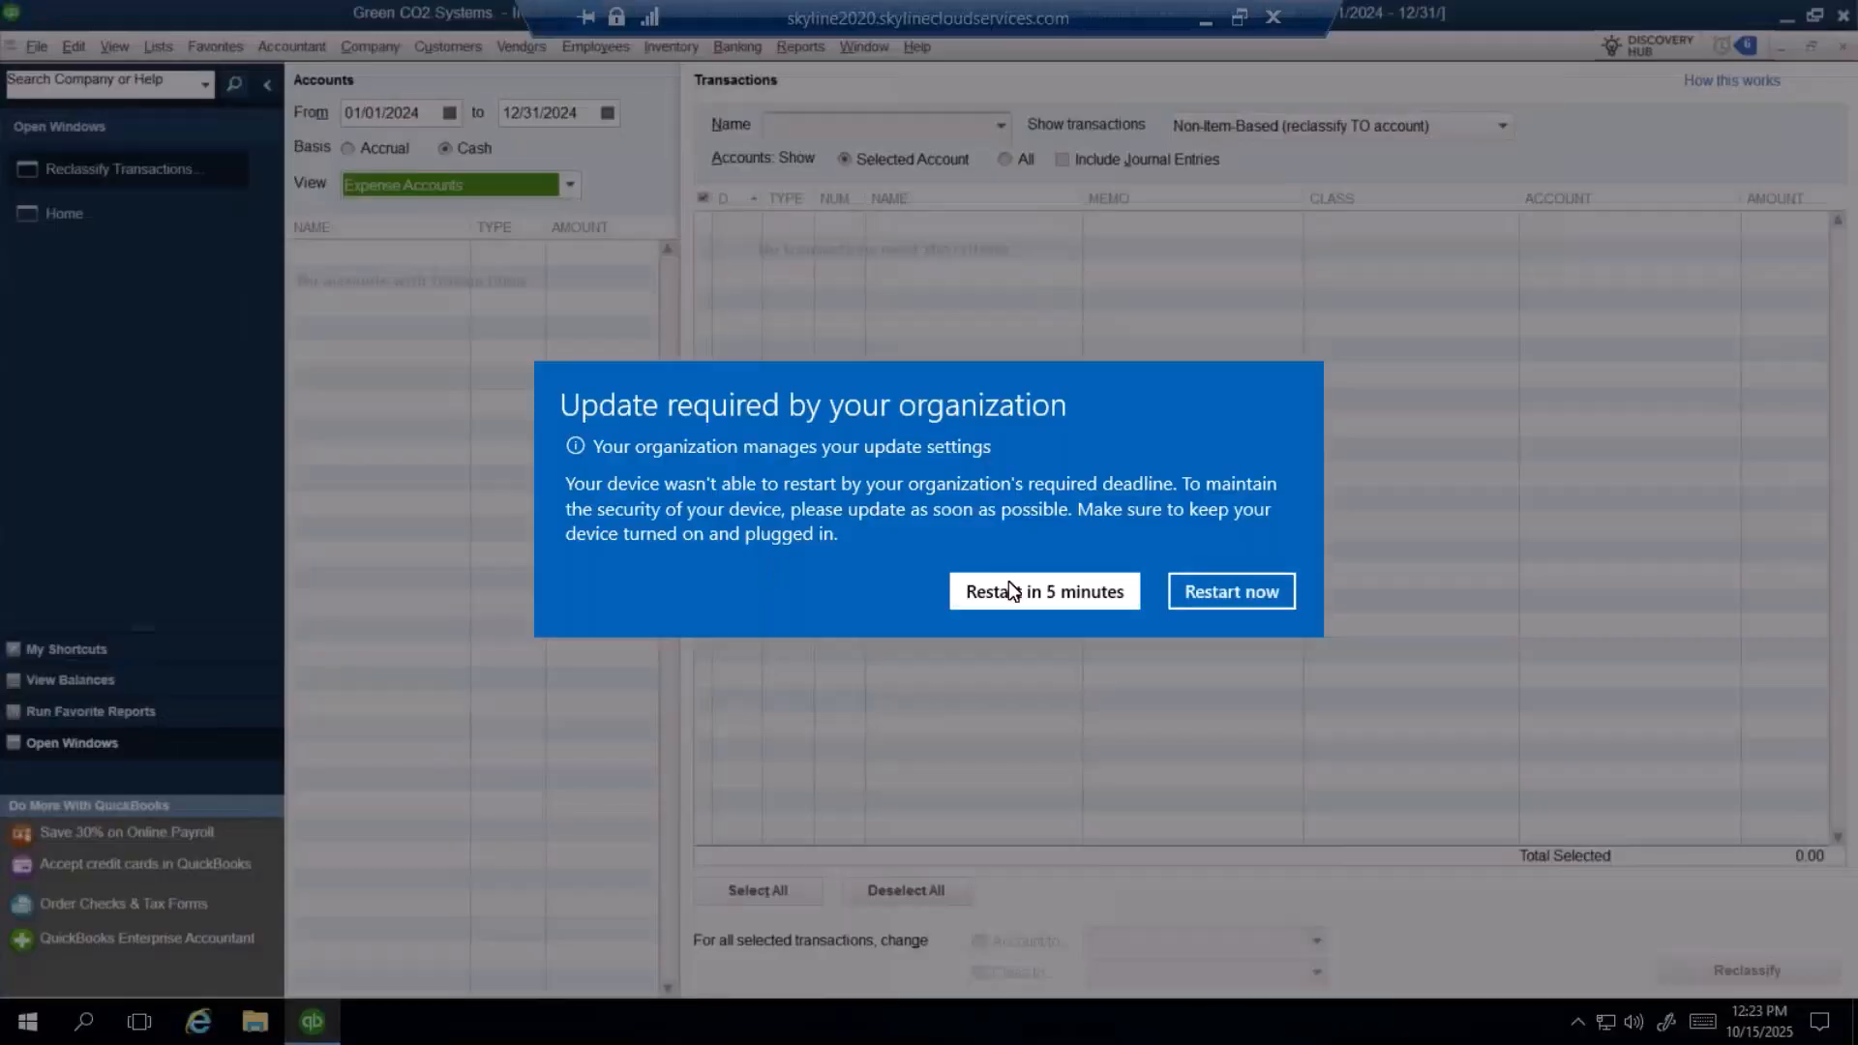
{"action": "left_click", "coordinate": [1088, 592]}
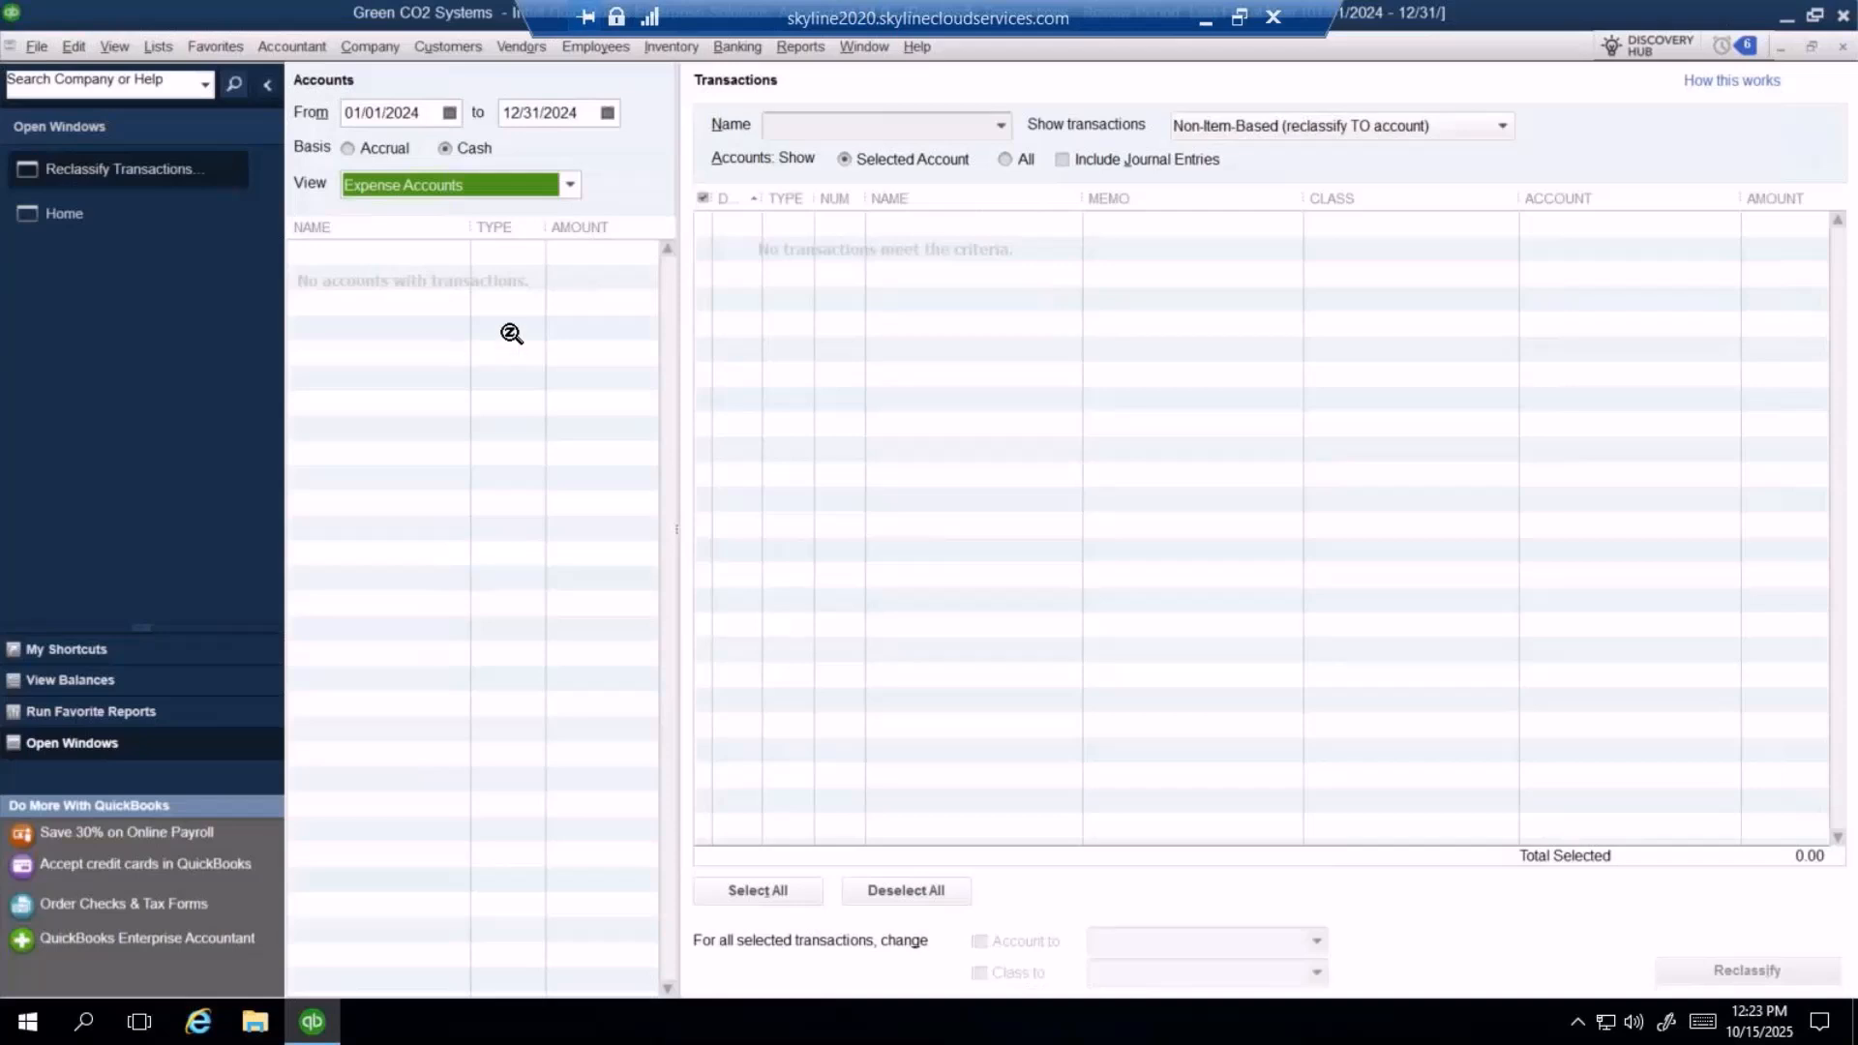
{"action": "left_click", "coordinate": [1313, 140]}
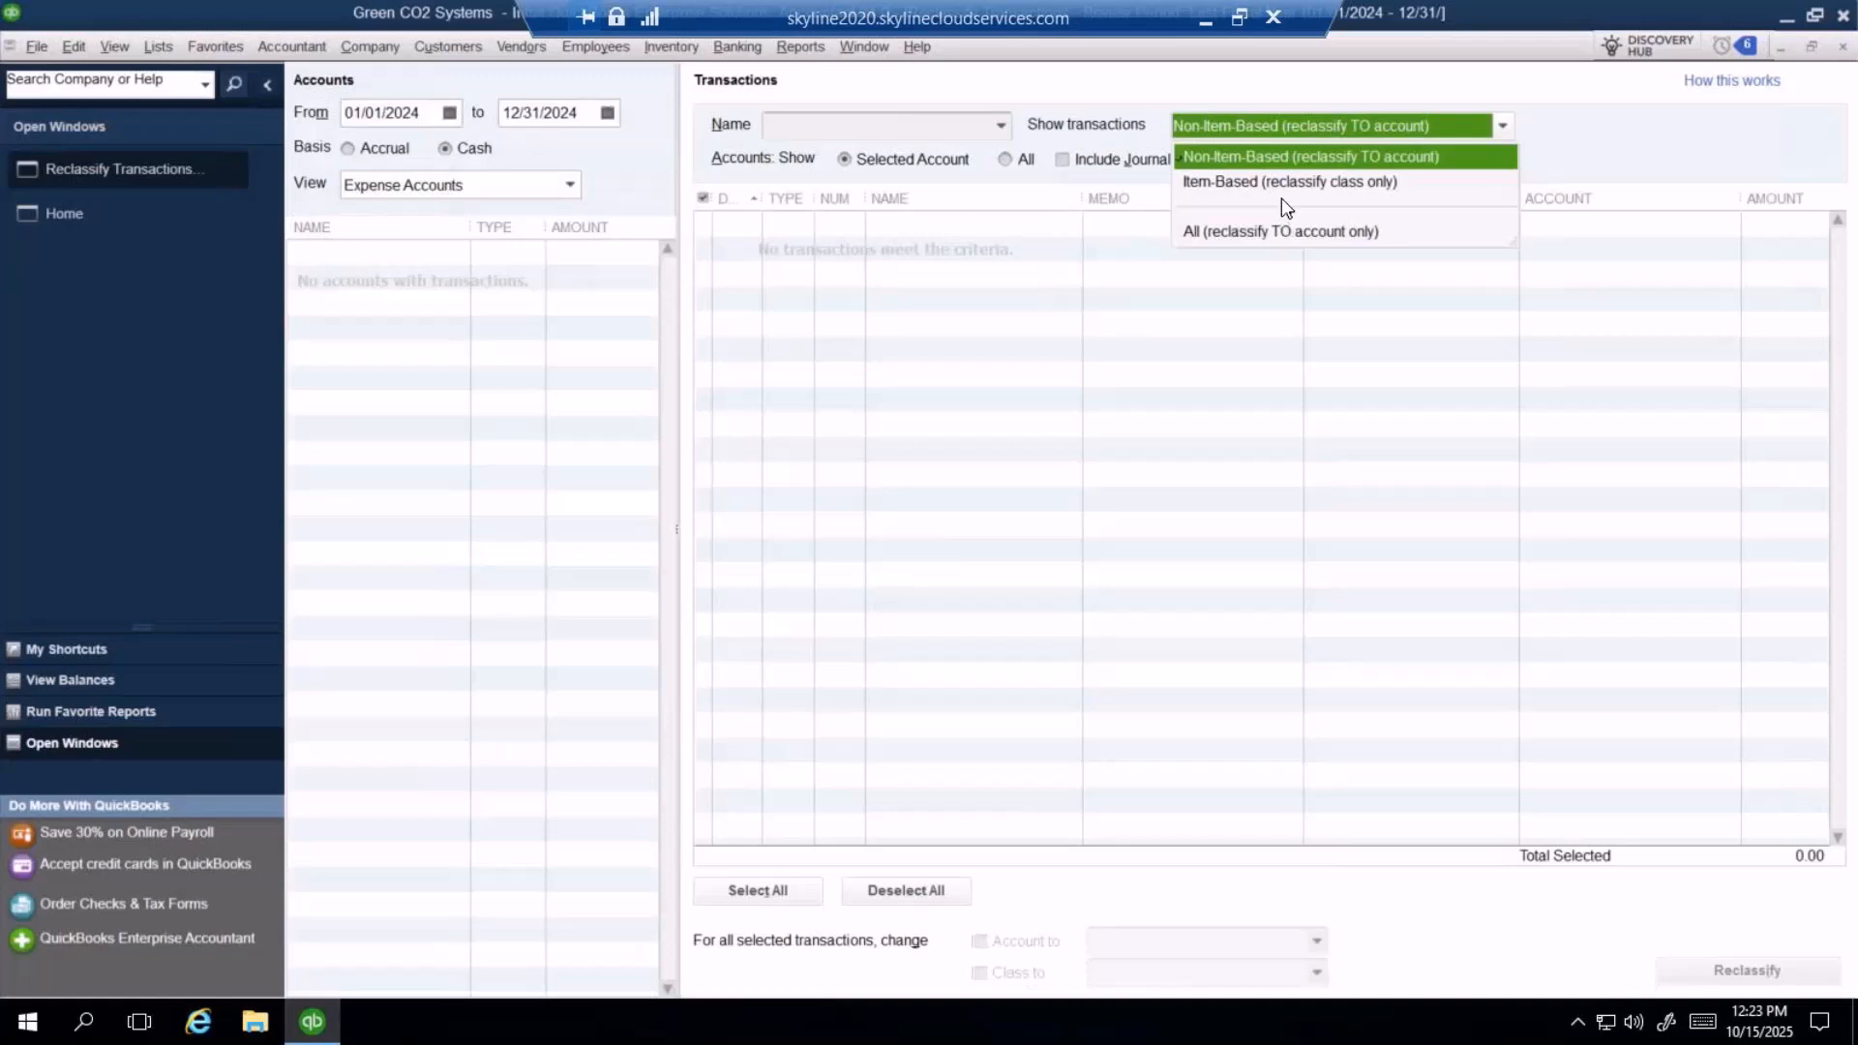
{"action": "left_click", "coordinate": [1611, 114]}
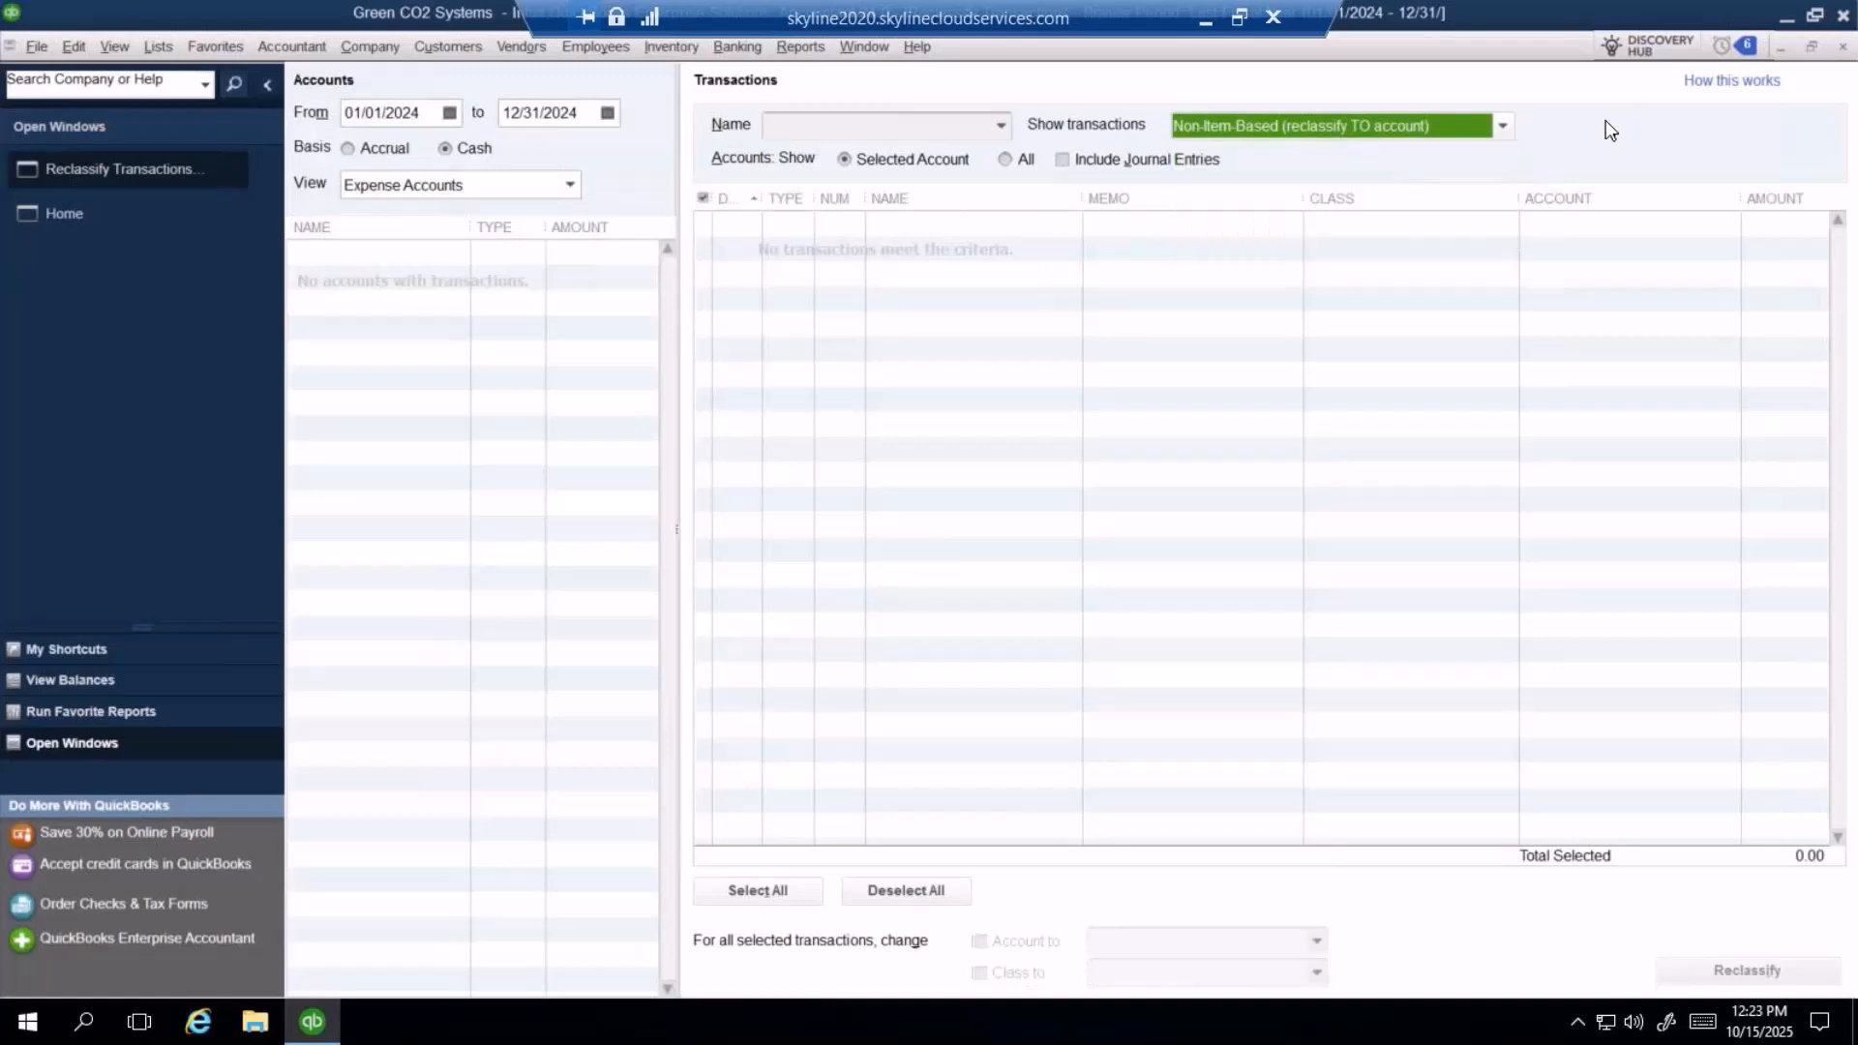
- Open Fix Unapplied Customer Payments and Credits and switch from customers to vendors to view their bills
{"action": "left_click", "coordinate": [279, 41]}
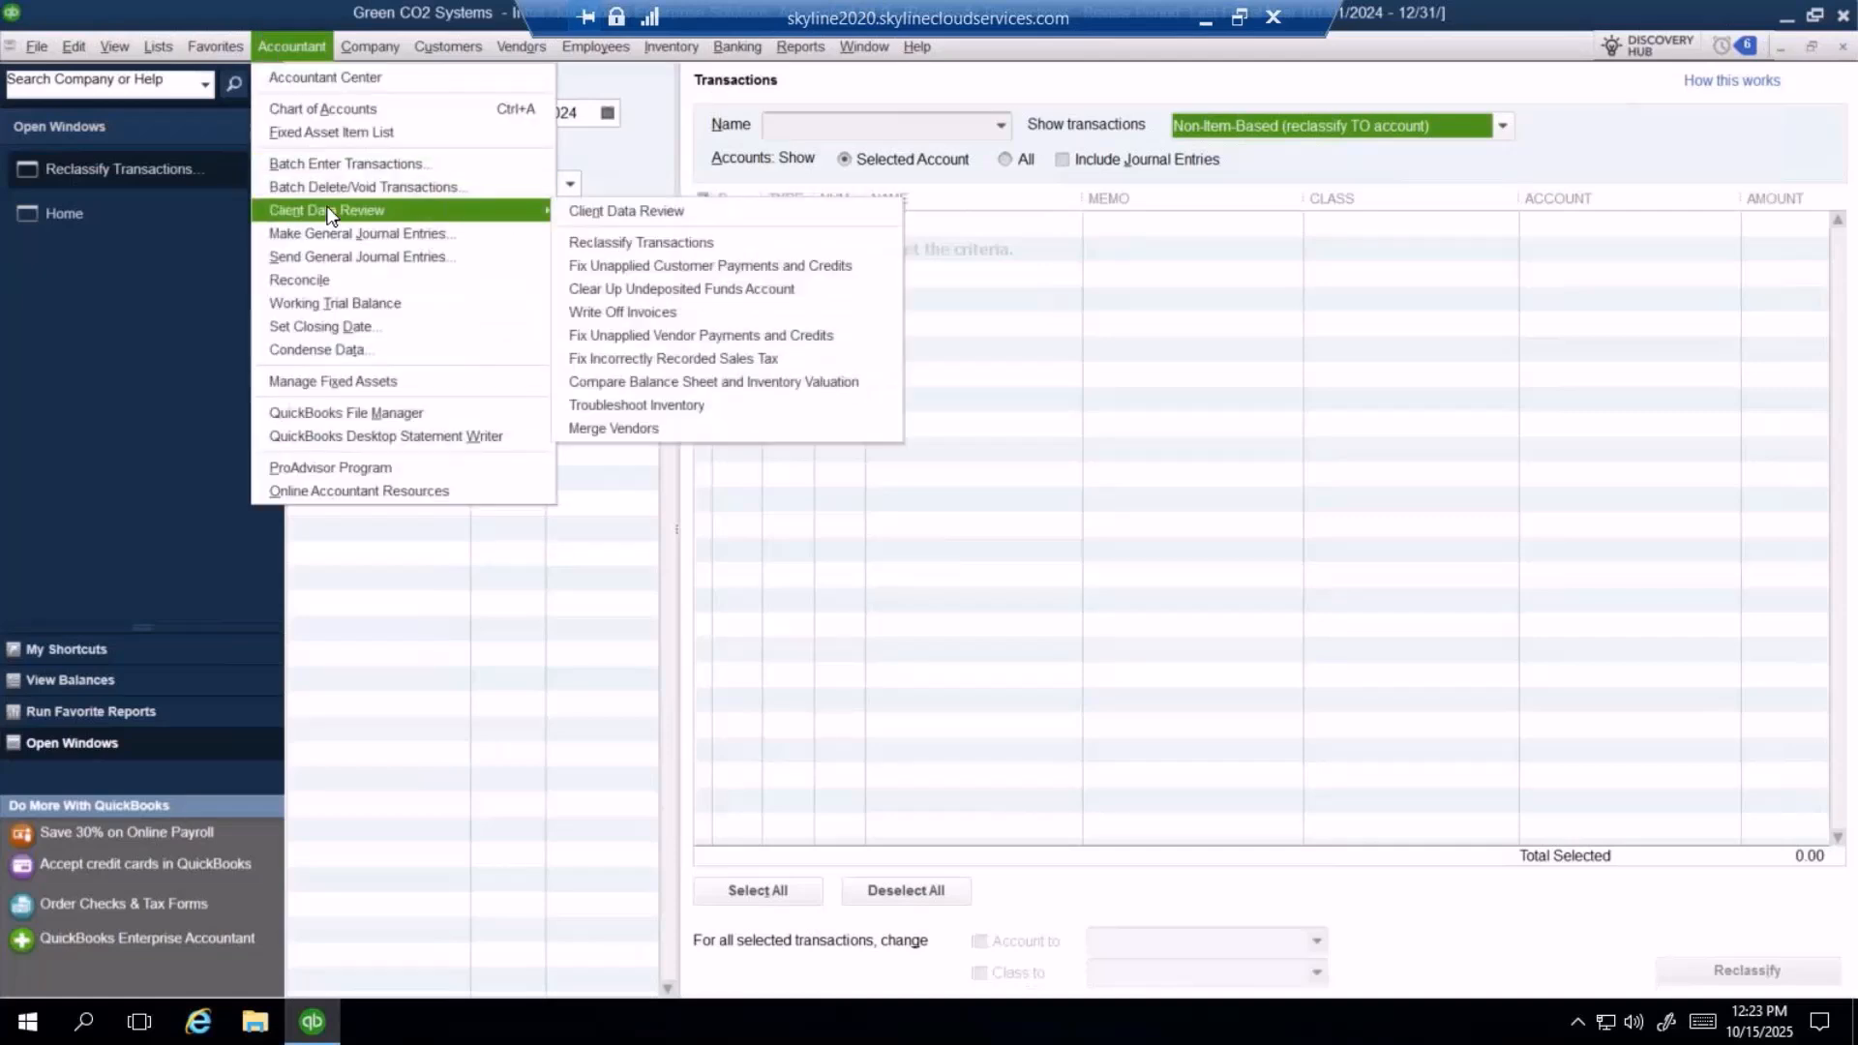
{"action": "left_click", "coordinate": [665, 267]}
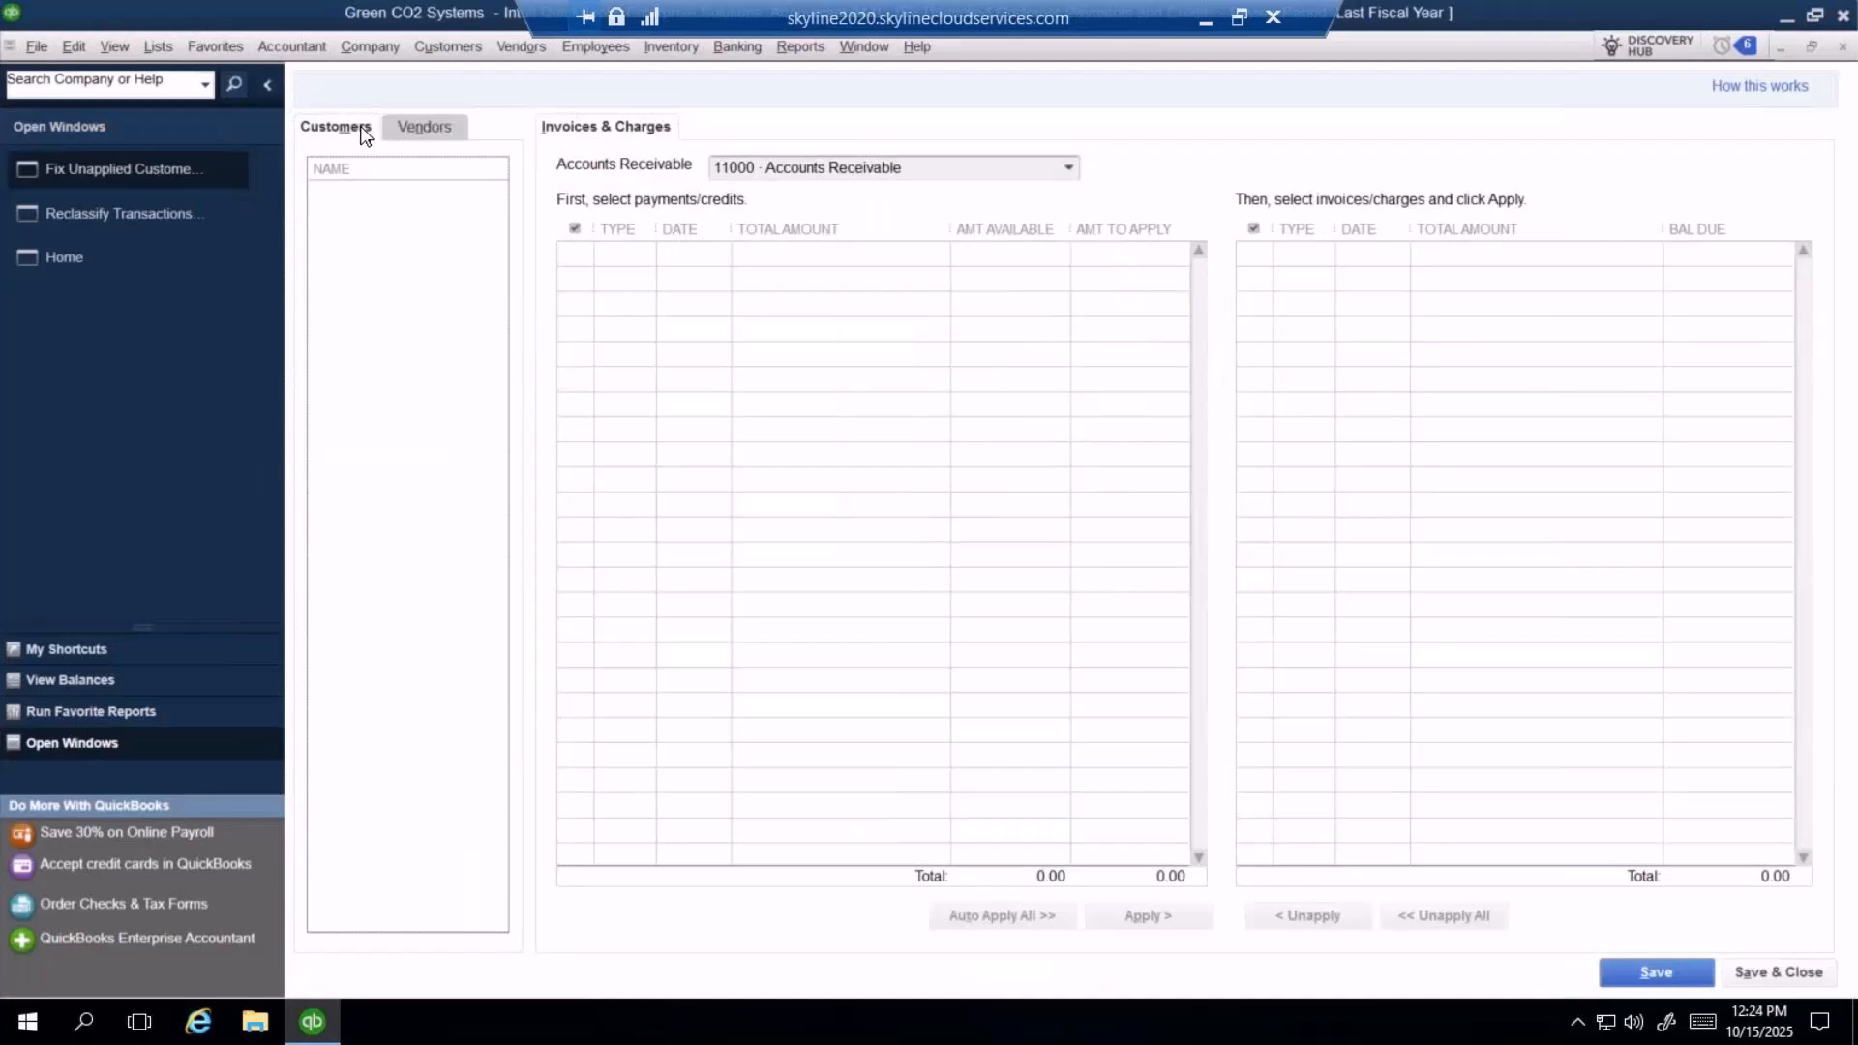
{"action": "left_click", "coordinate": [440, 130]}
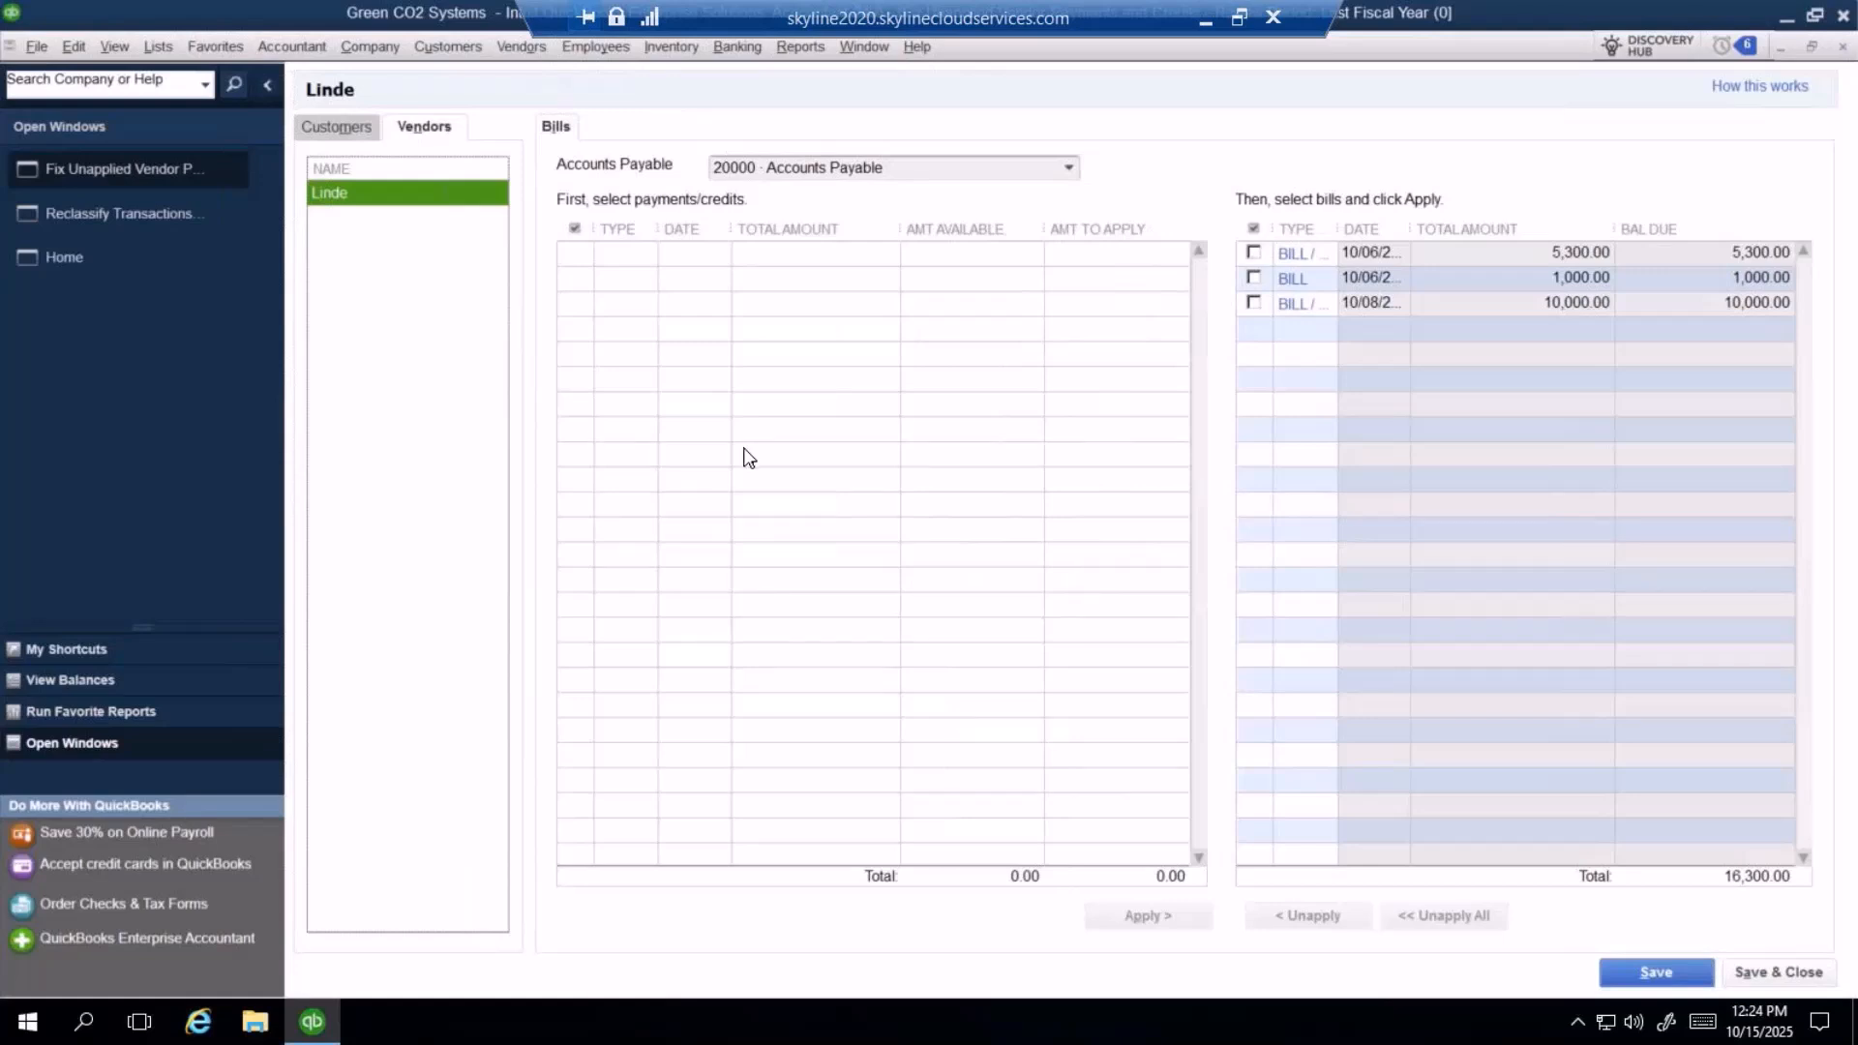
- Open Troubleshoot Inventory from the Client Data Review tools
{"action": "left_click", "coordinate": [295, 47]}
{"action": "mouse_move", "coordinate": [377, 215]}
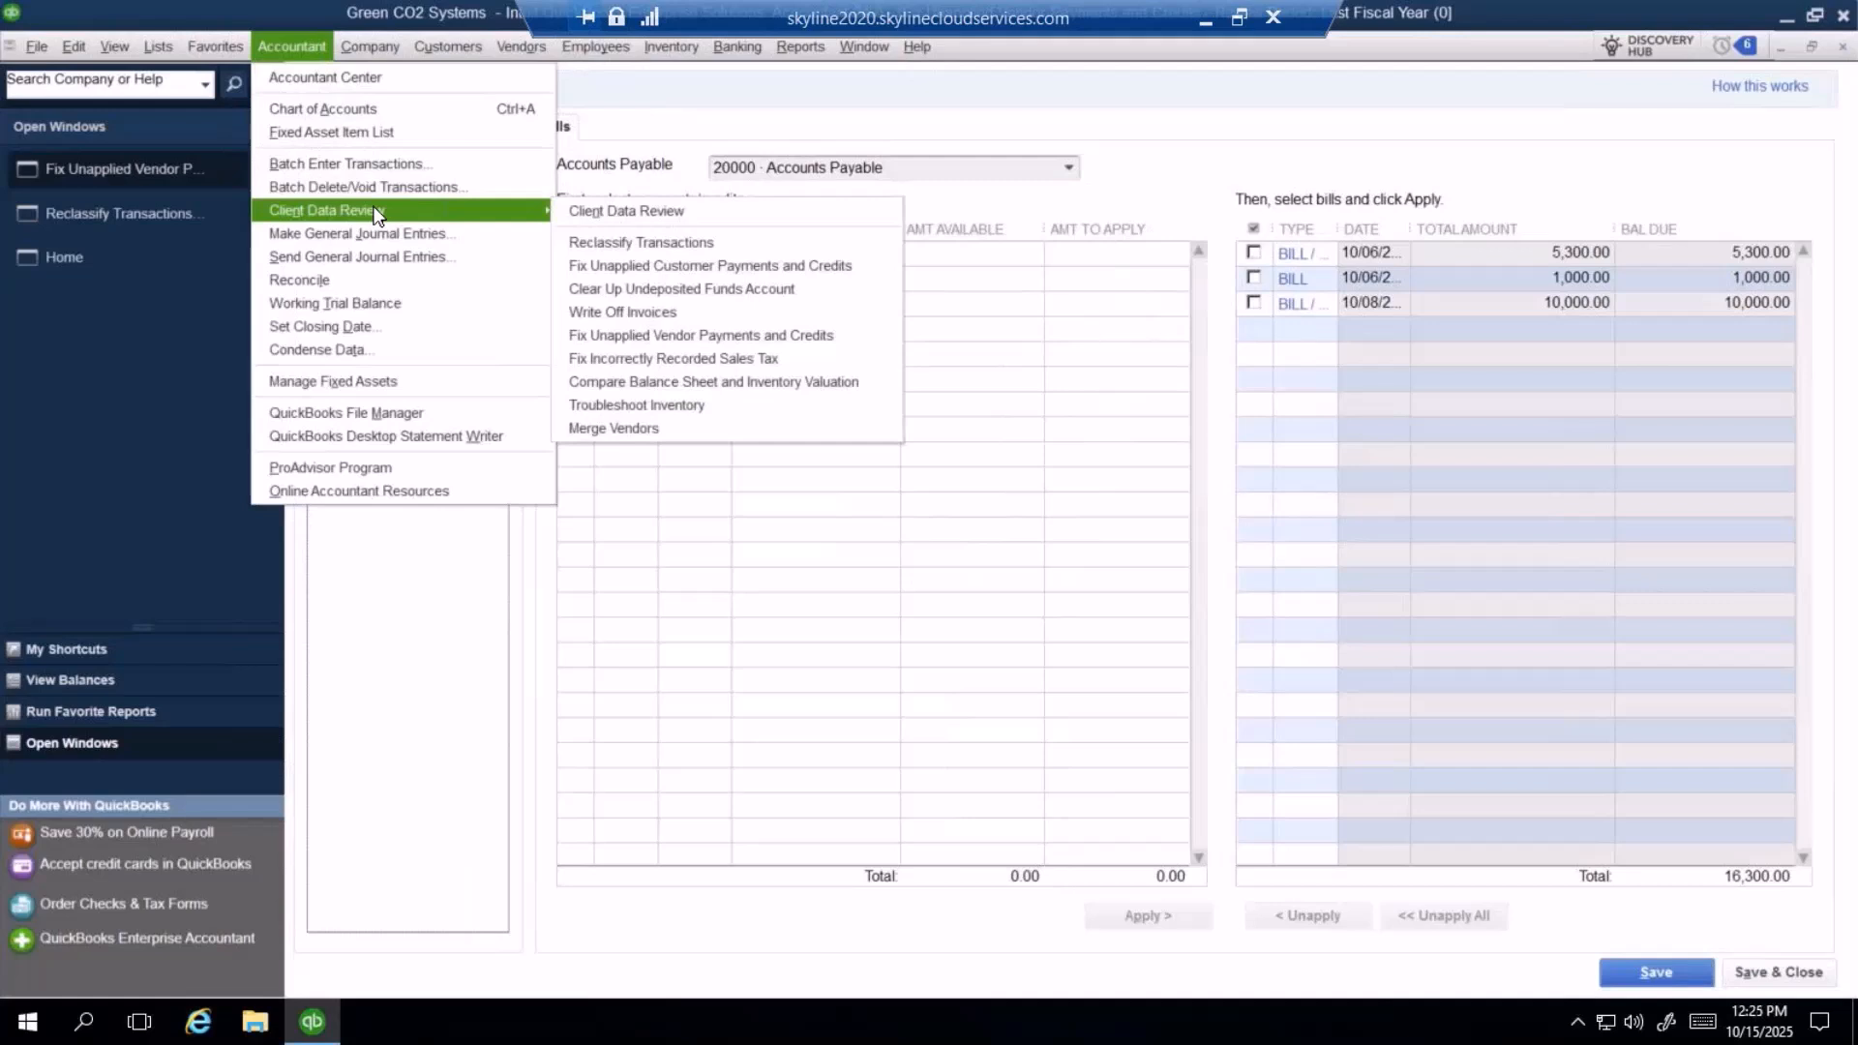
{"action": "left_click", "coordinate": [650, 405]}
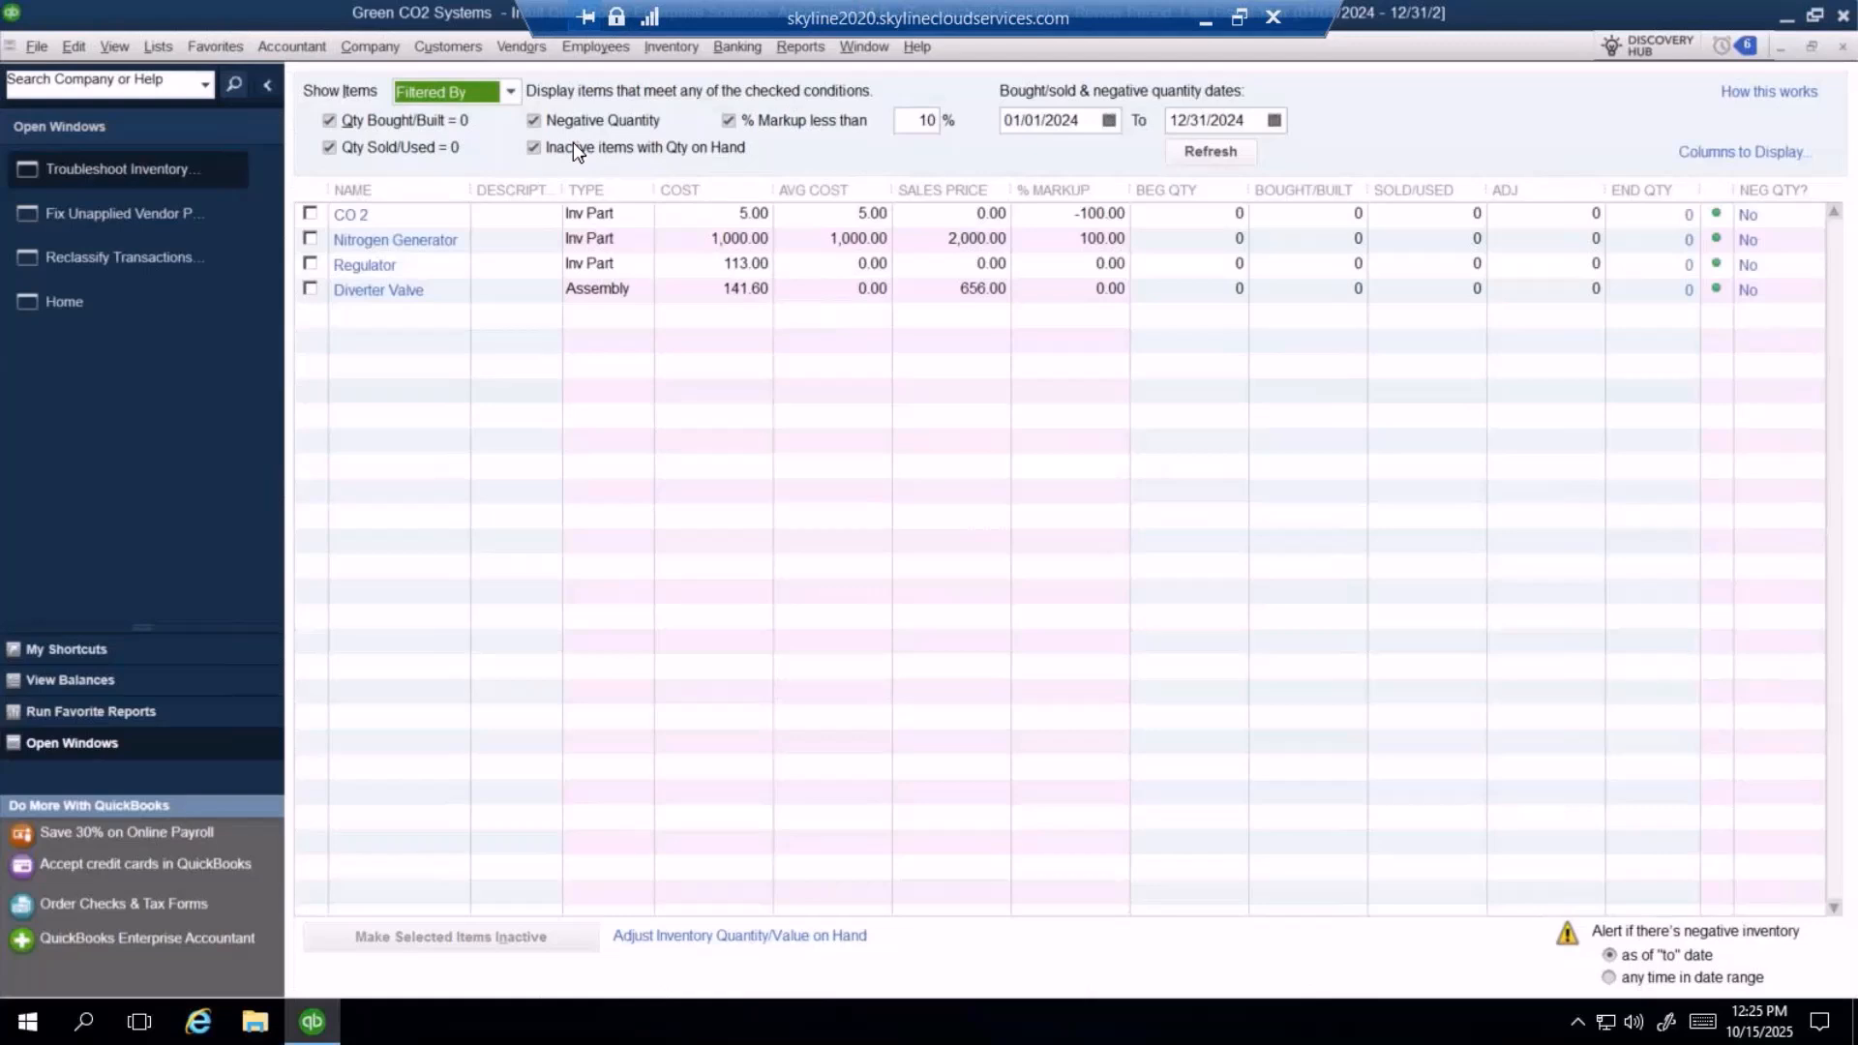
- Filter the inventory items by Negative Quantity only and set the negative inventory alert to any time in date range
{"action": "left_click", "coordinate": [346, 118]}
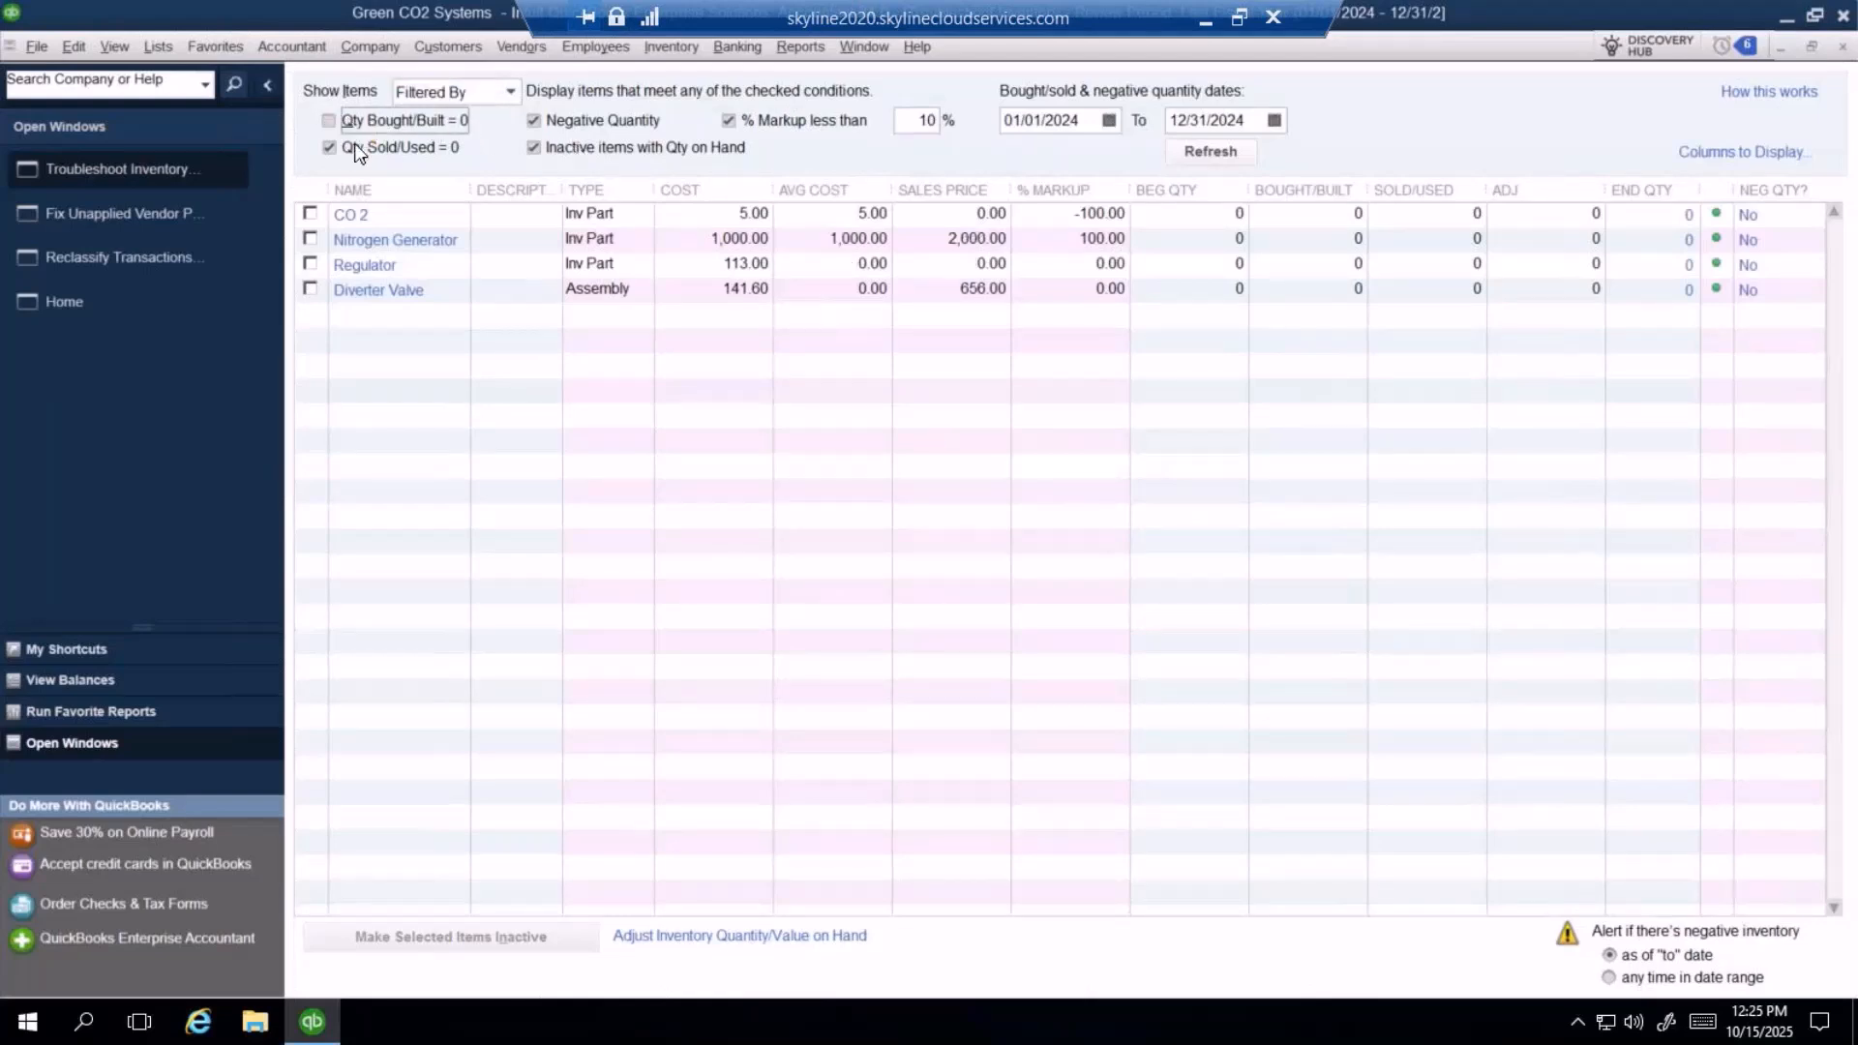
{"action": "left_click", "coordinate": [355, 147]}
{"action": "left_click", "coordinate": [581, 148]}
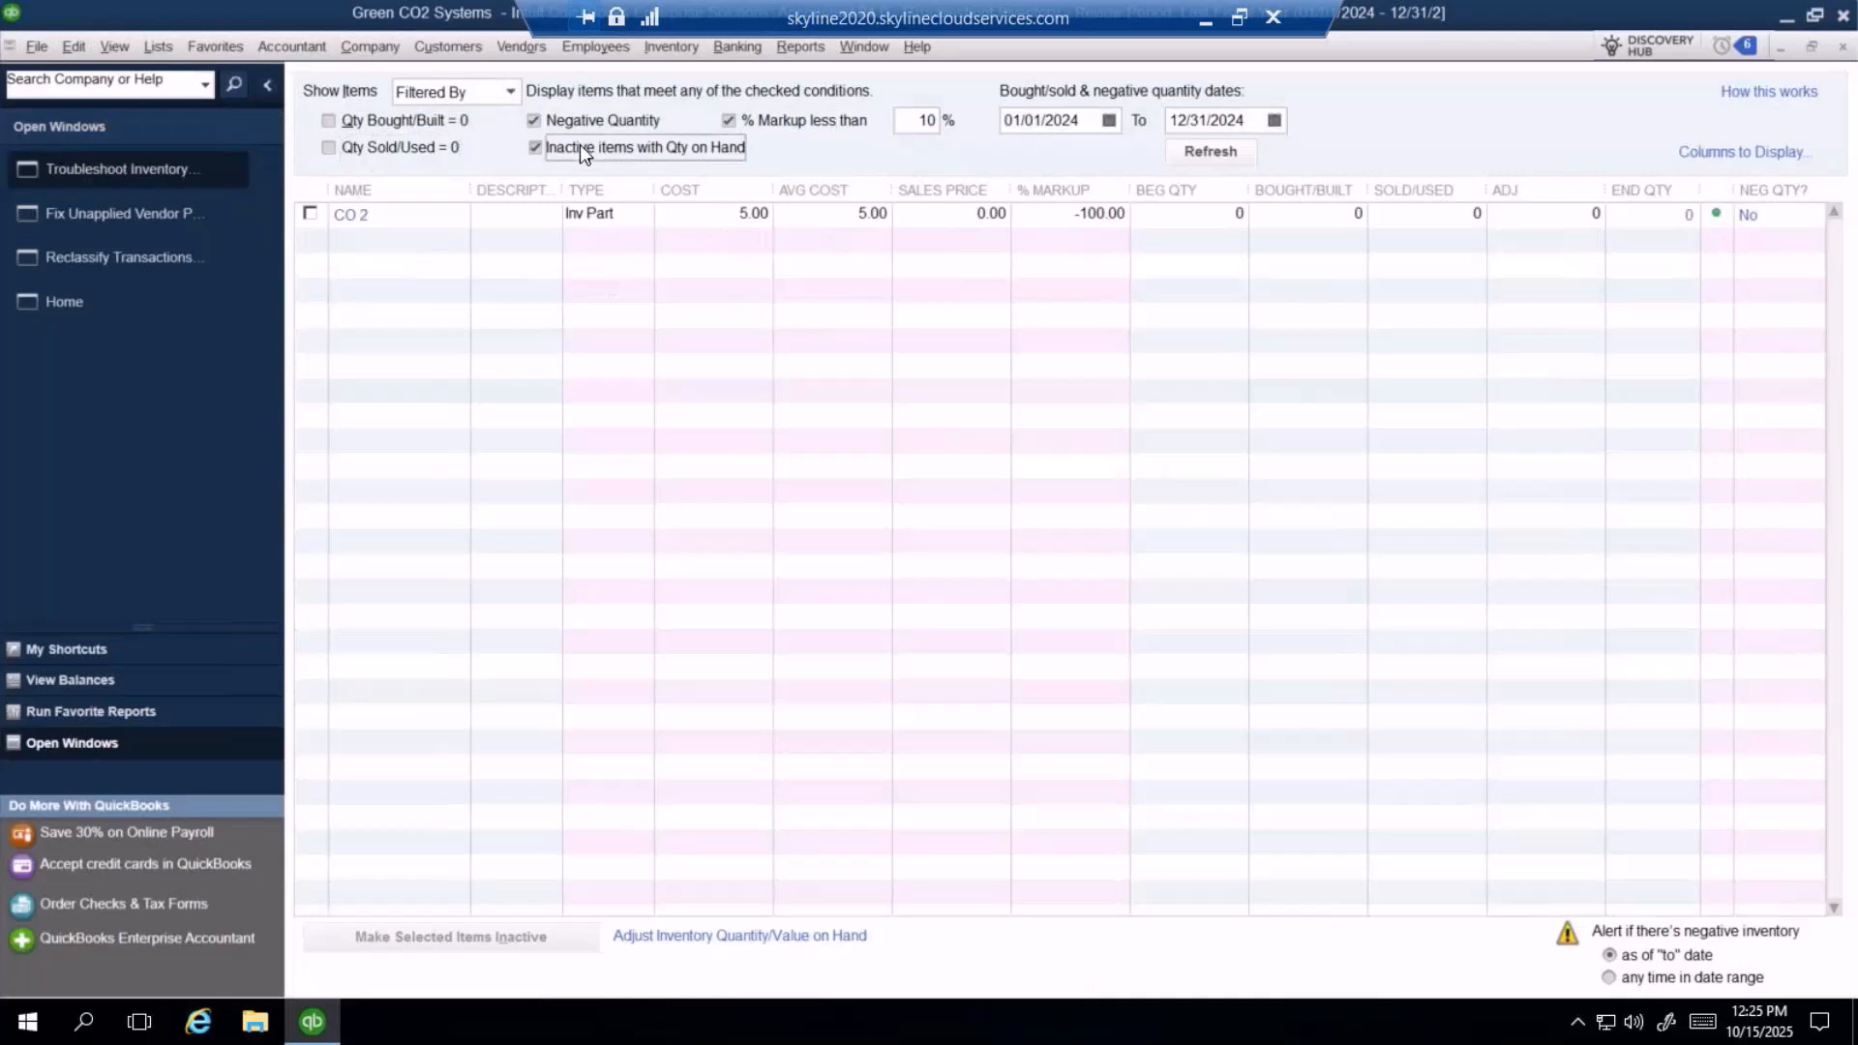
{"action": "left_click", "coordinate": [766, 123]}
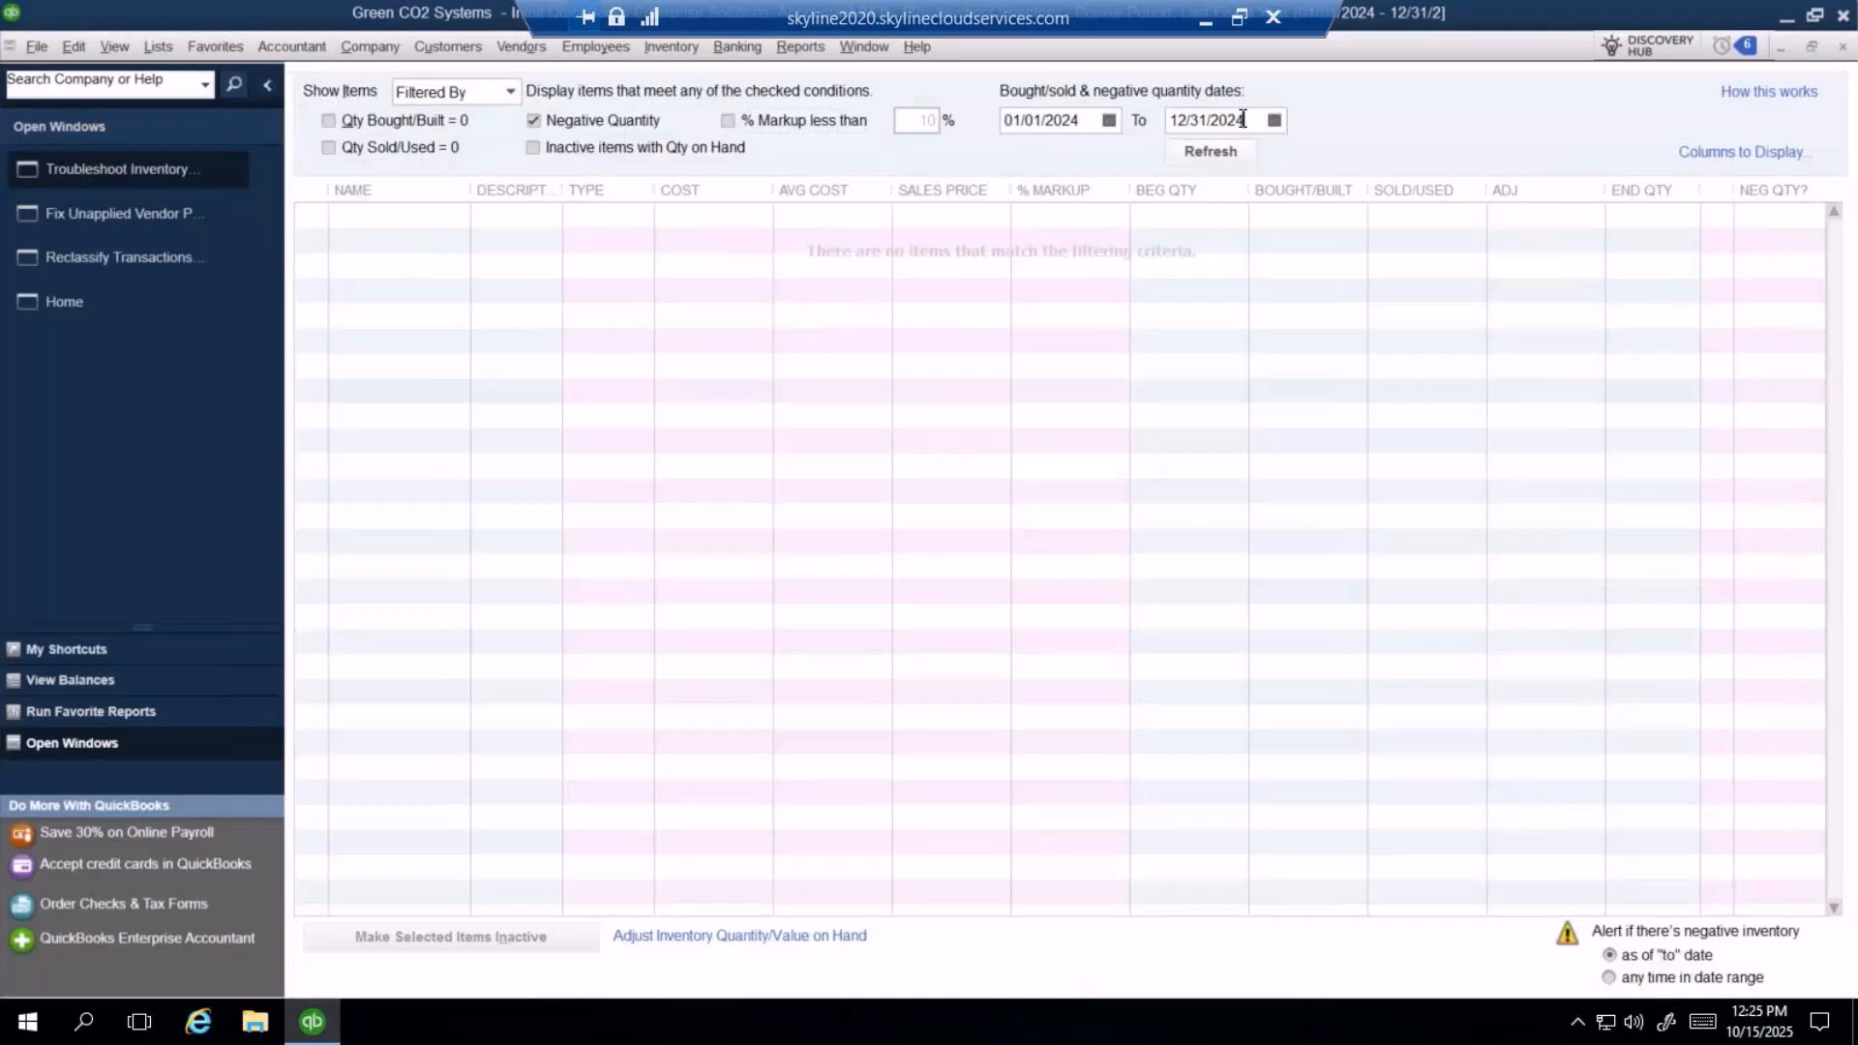
{"action": "left_click_drag", "start_coordinate": [1246, 119], "coordinate": [1130, 103]}
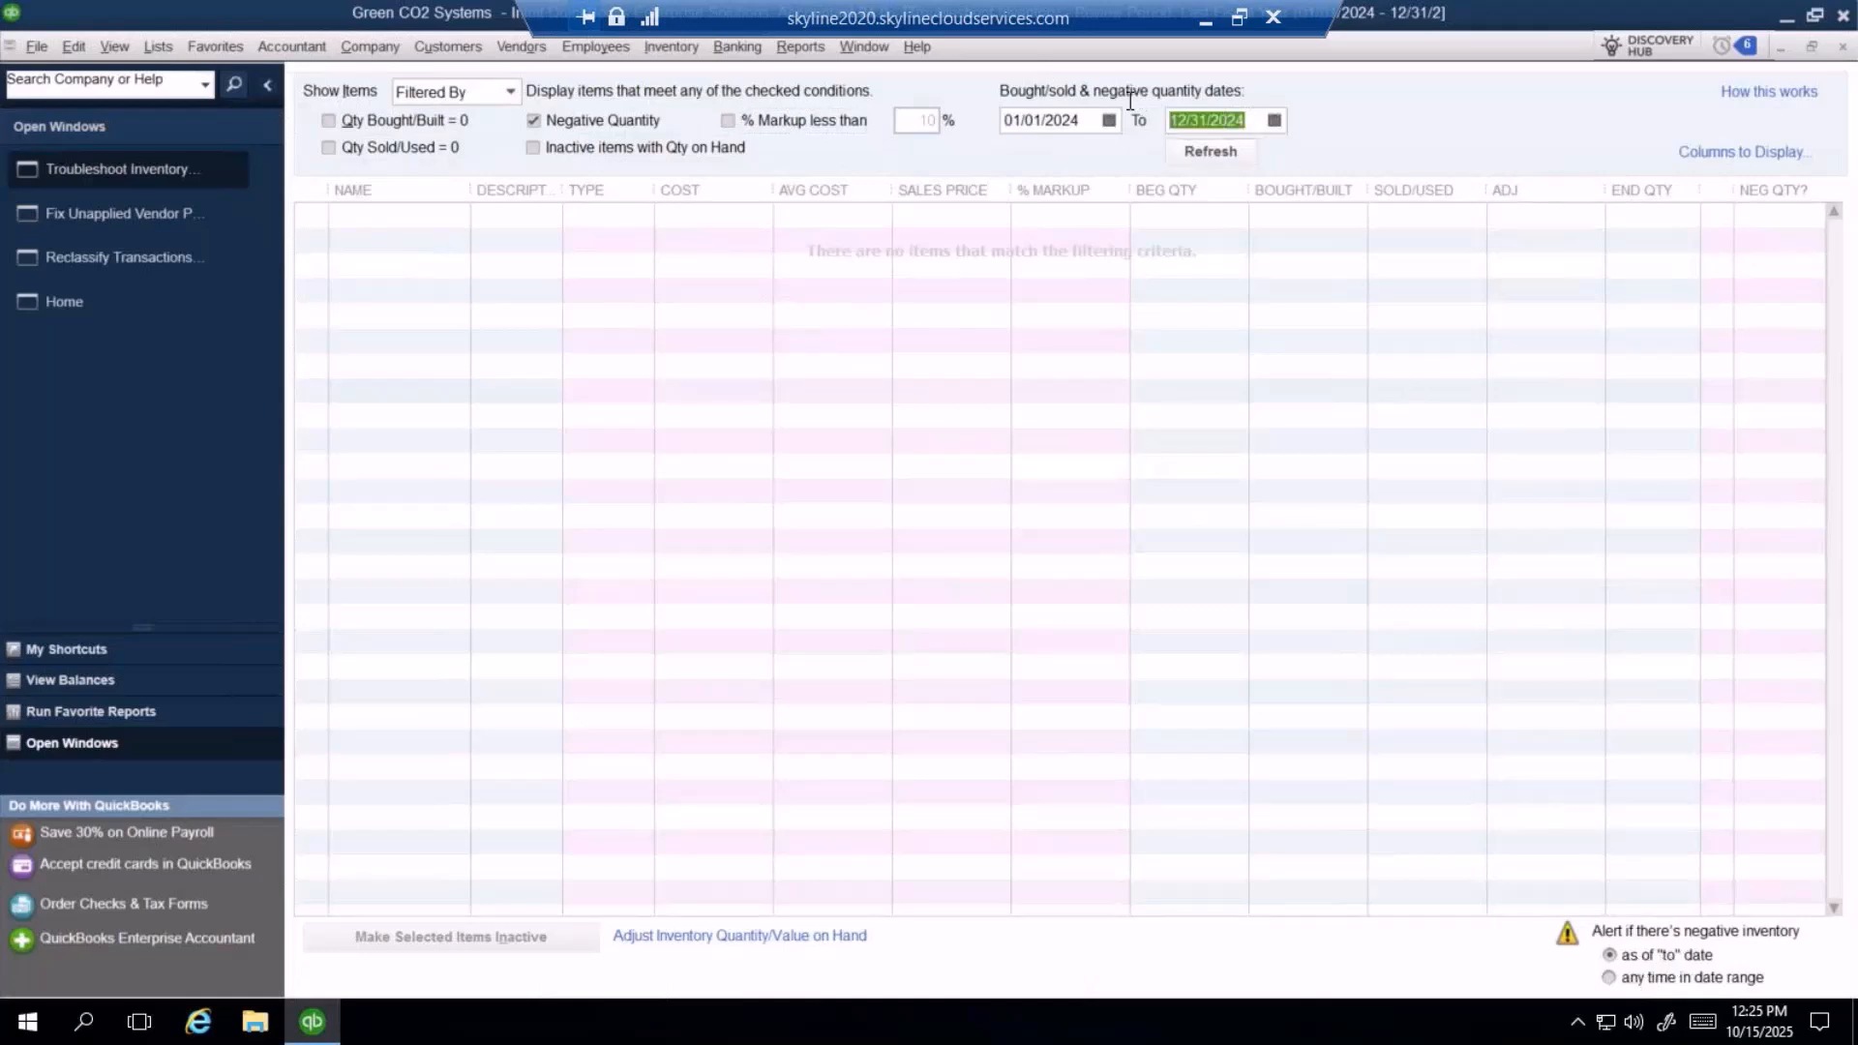
{"action": "left_click", "coordinate": [1662, 981]}
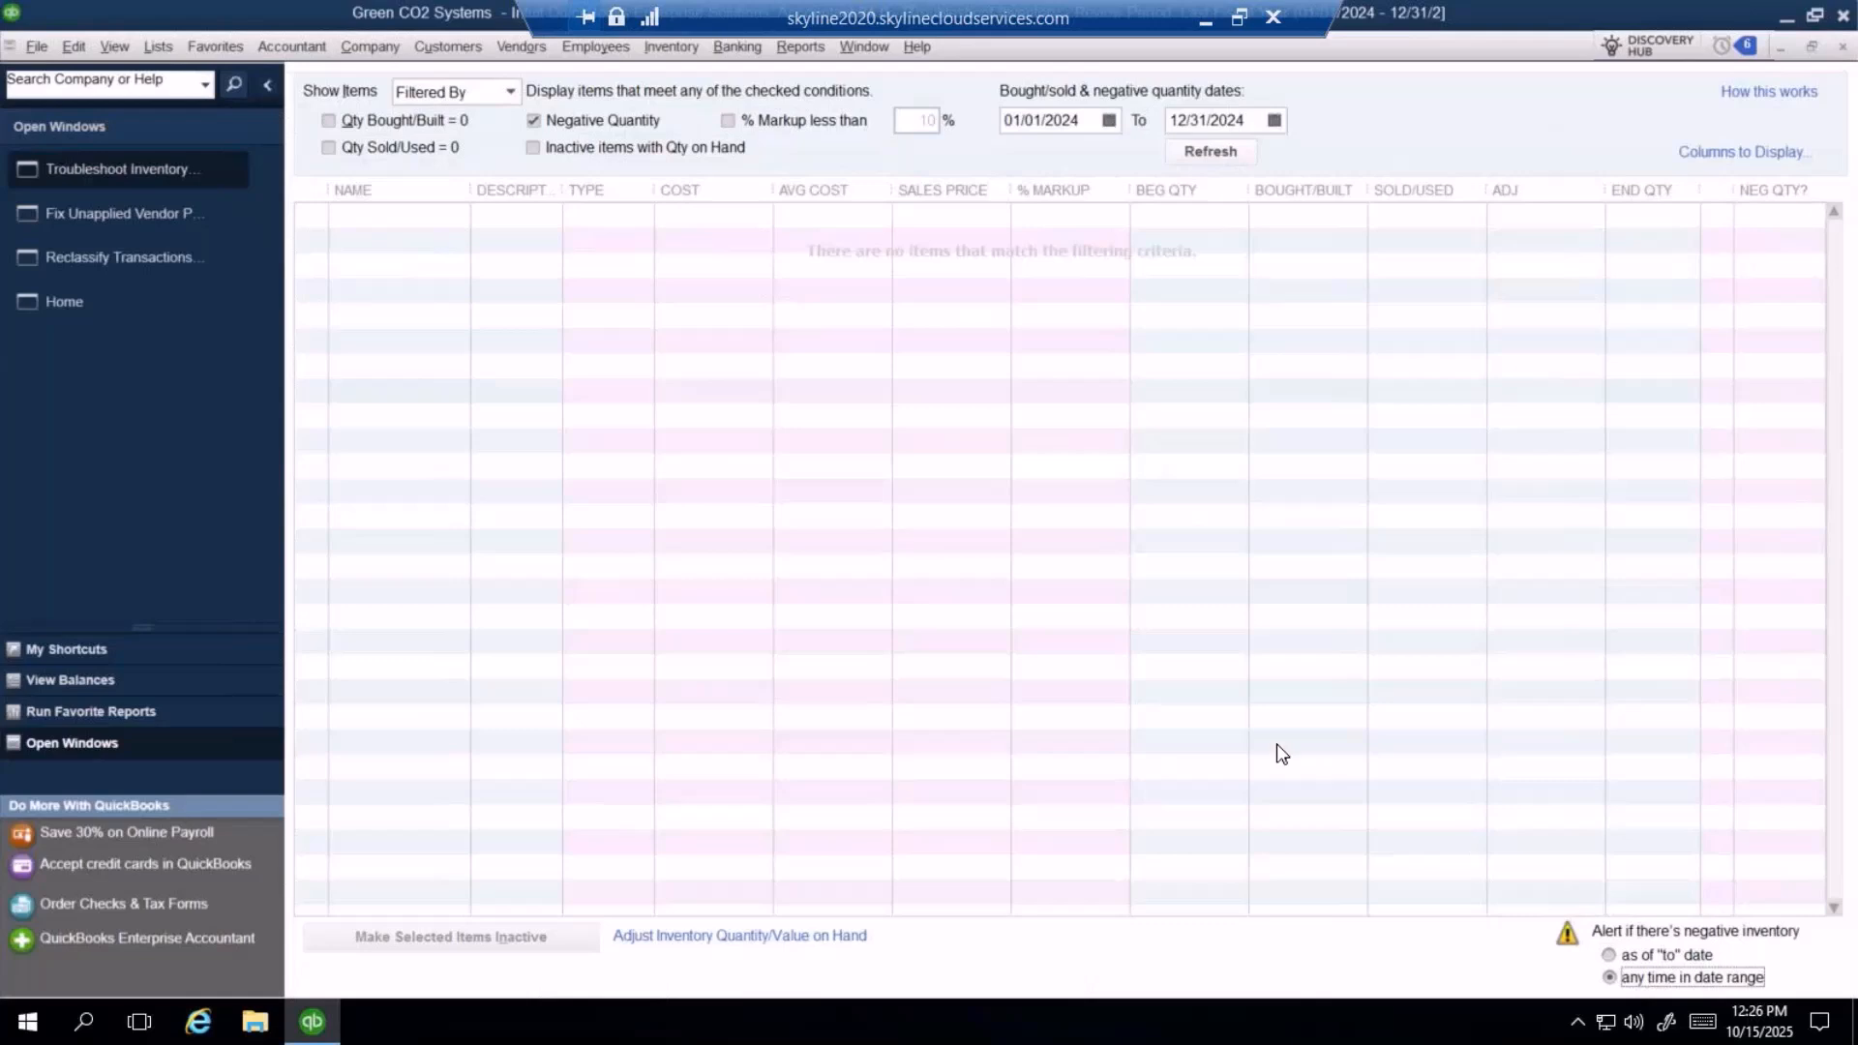
{"action": "left_click", "coordinate": [290, 48]}
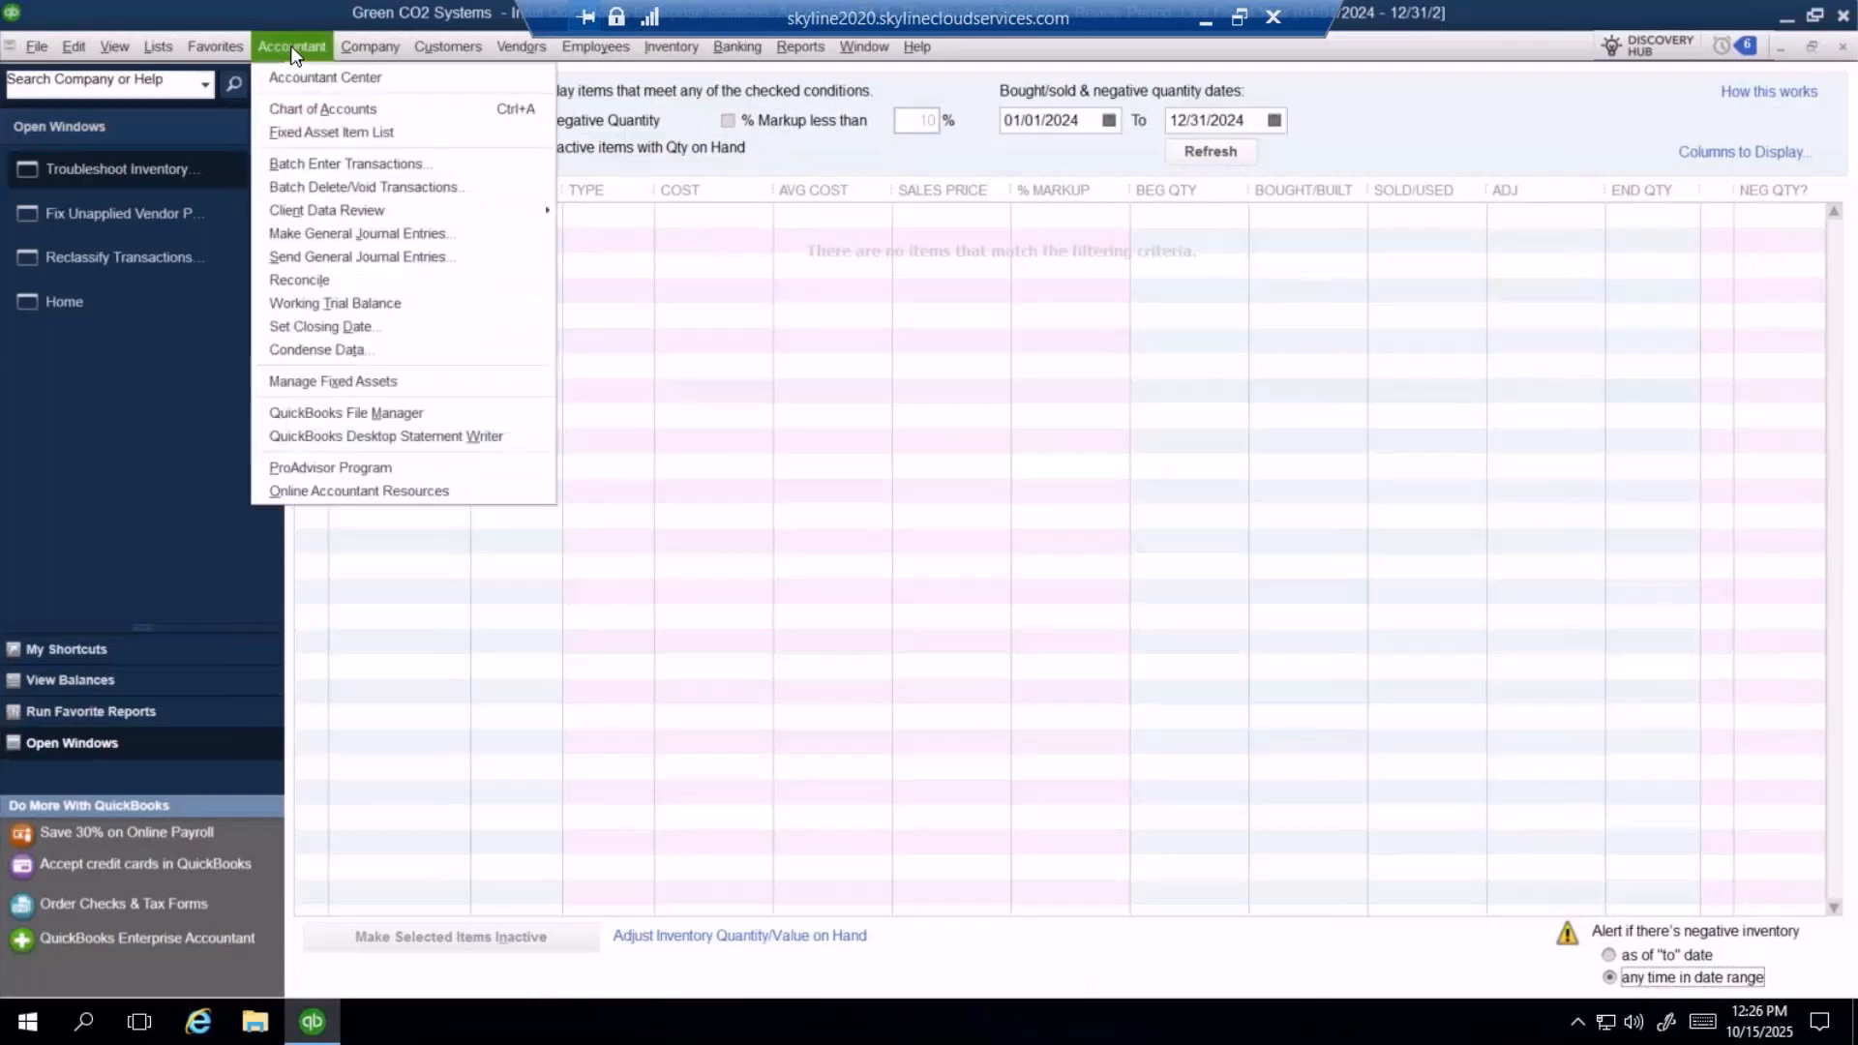
{"action": "mouse_move", "coordinate": [312, 209]}
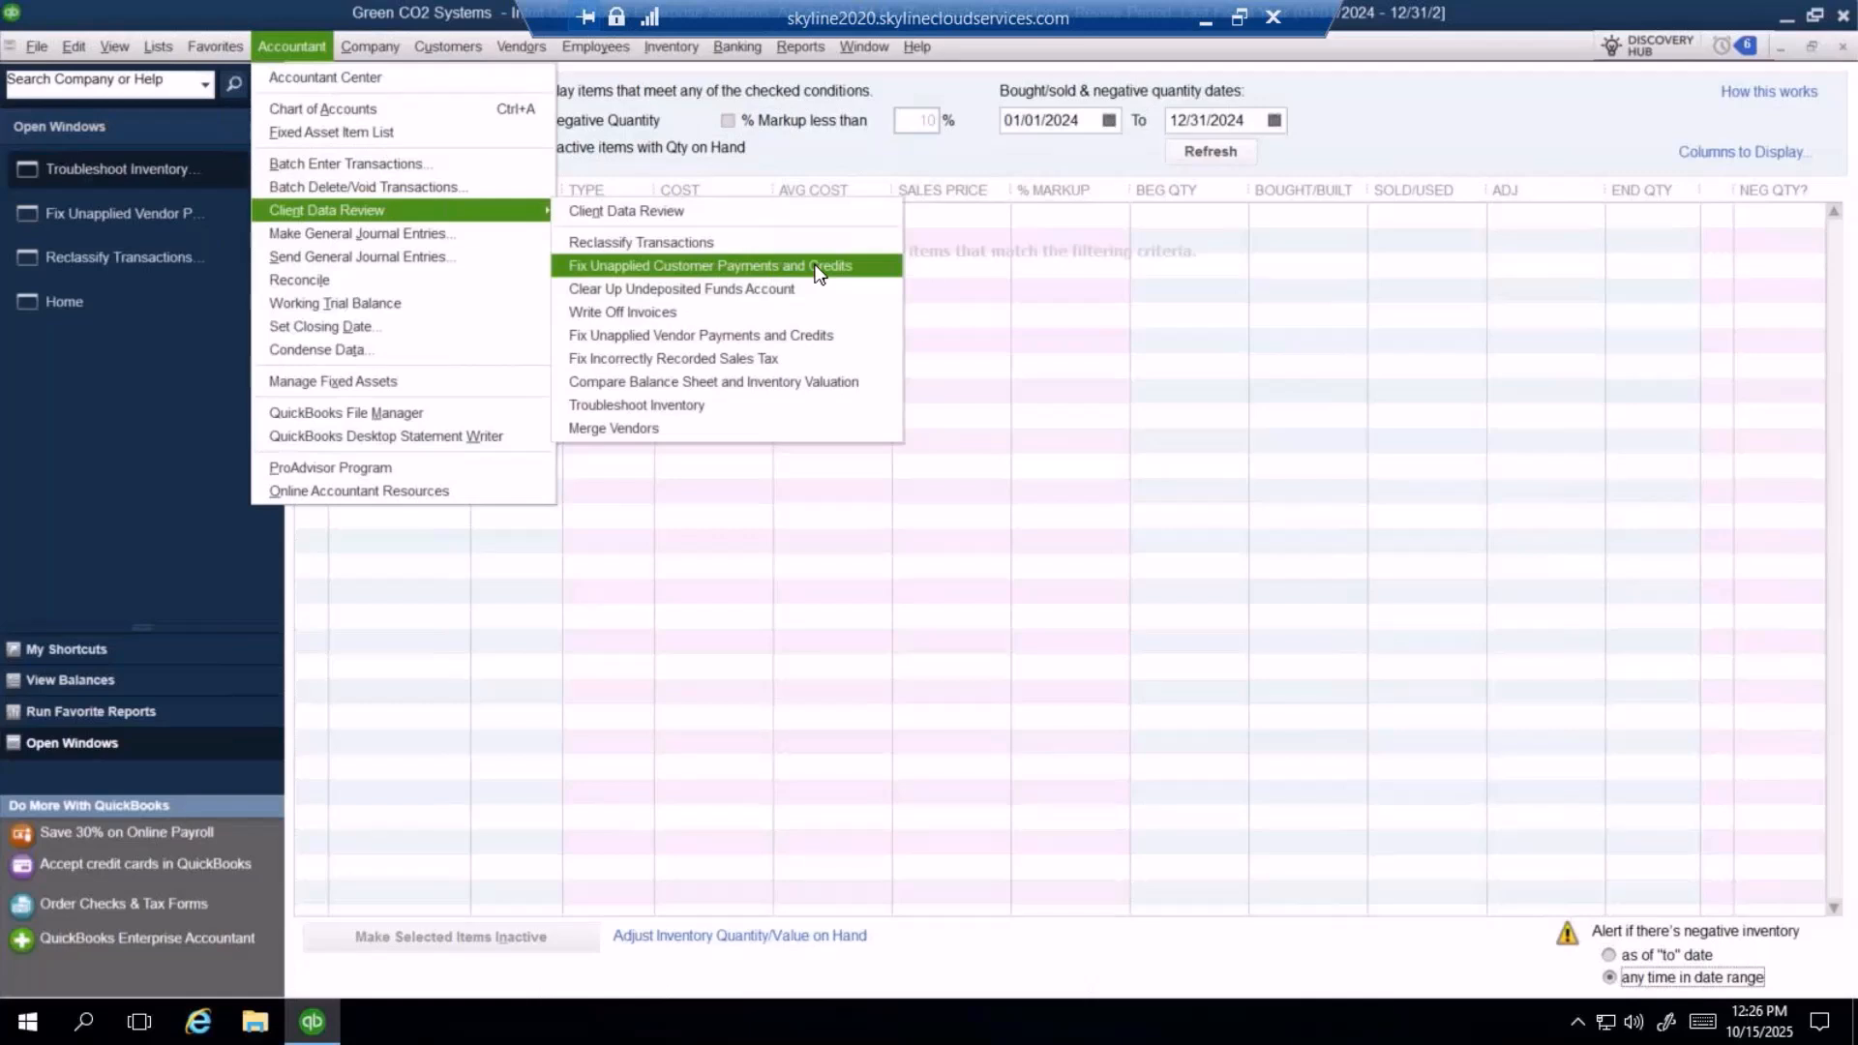
{"action": "left_click", "coordinate": [1478, 130]}
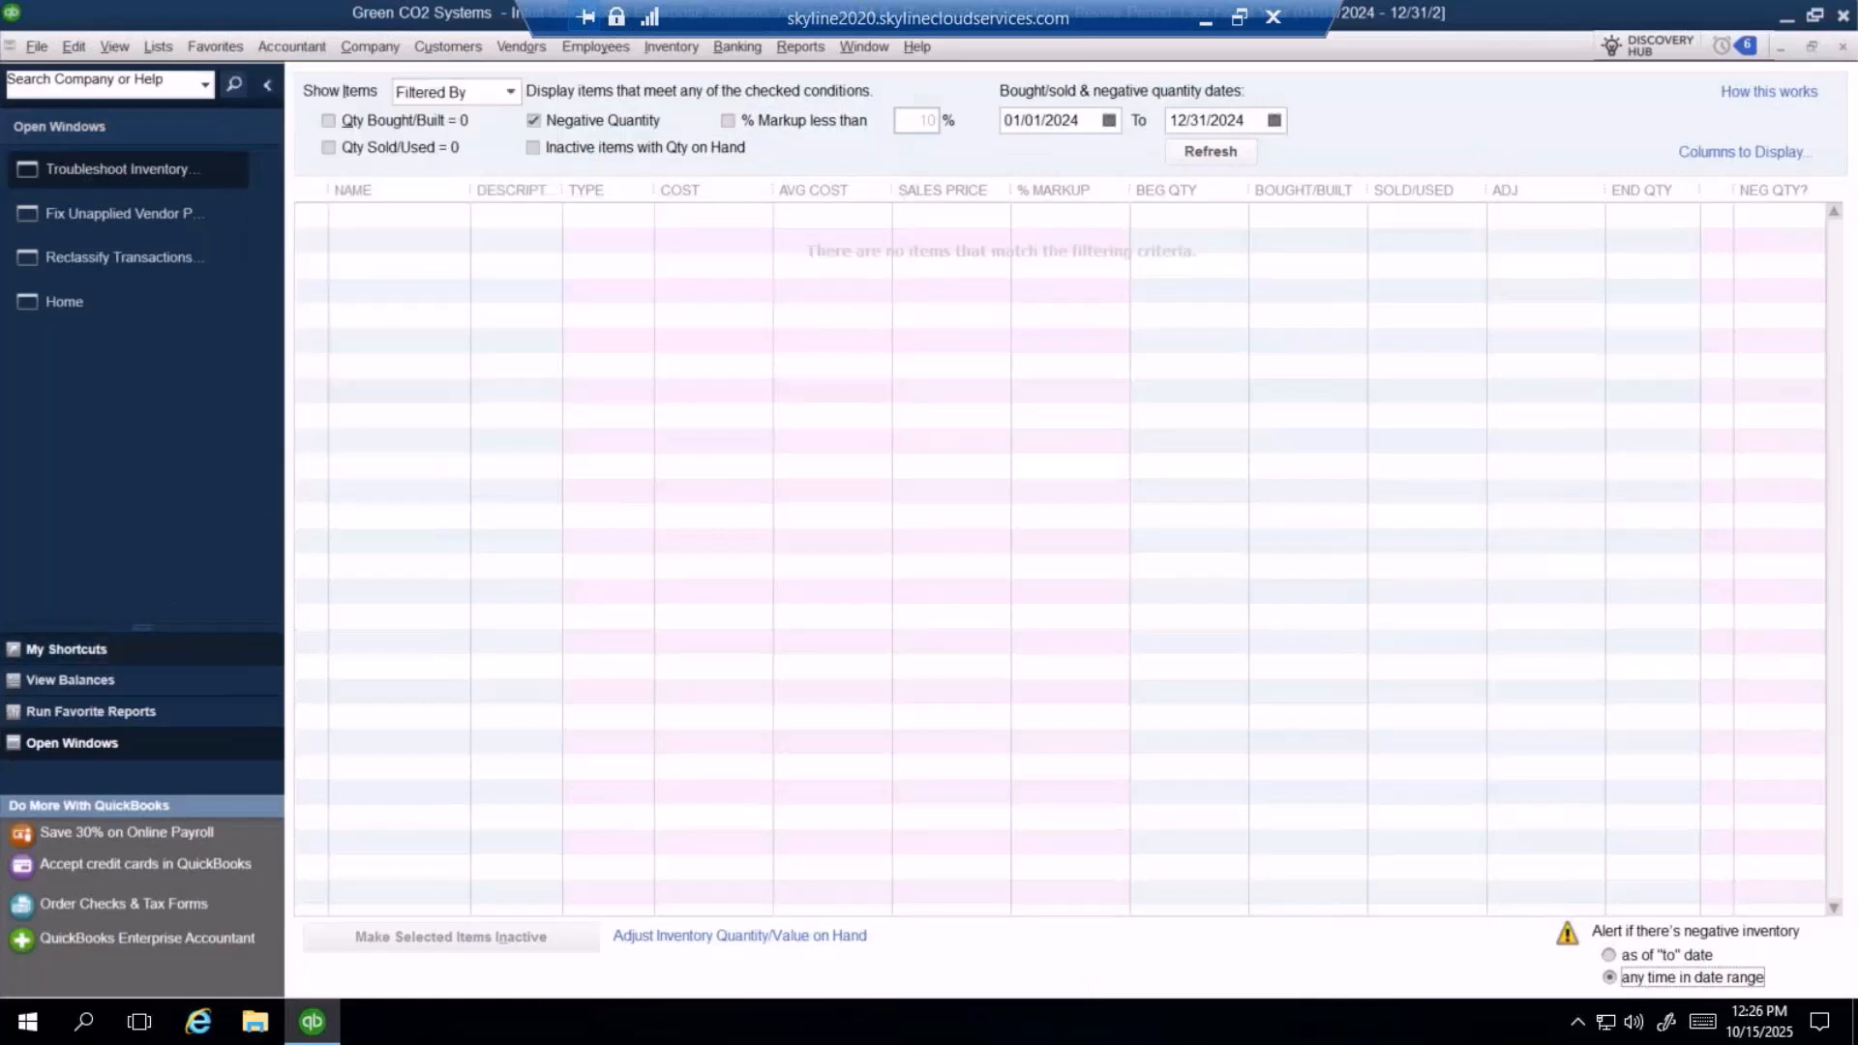